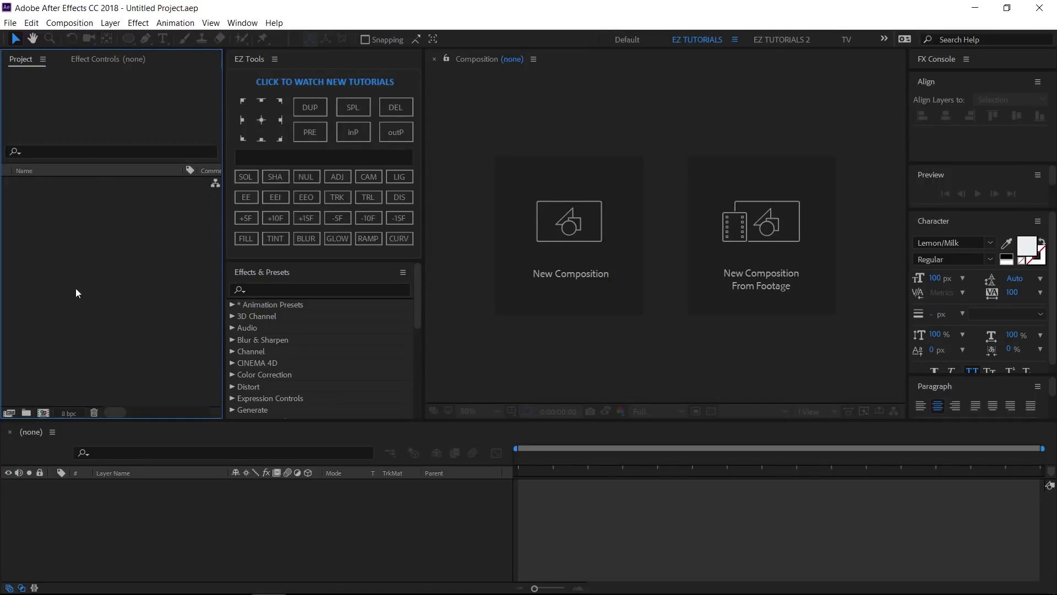
# Step: Import the Assets folder into the Project panel
pyautogui.rightClick(63, 298)
pyautogui.moveTo(98, 360)
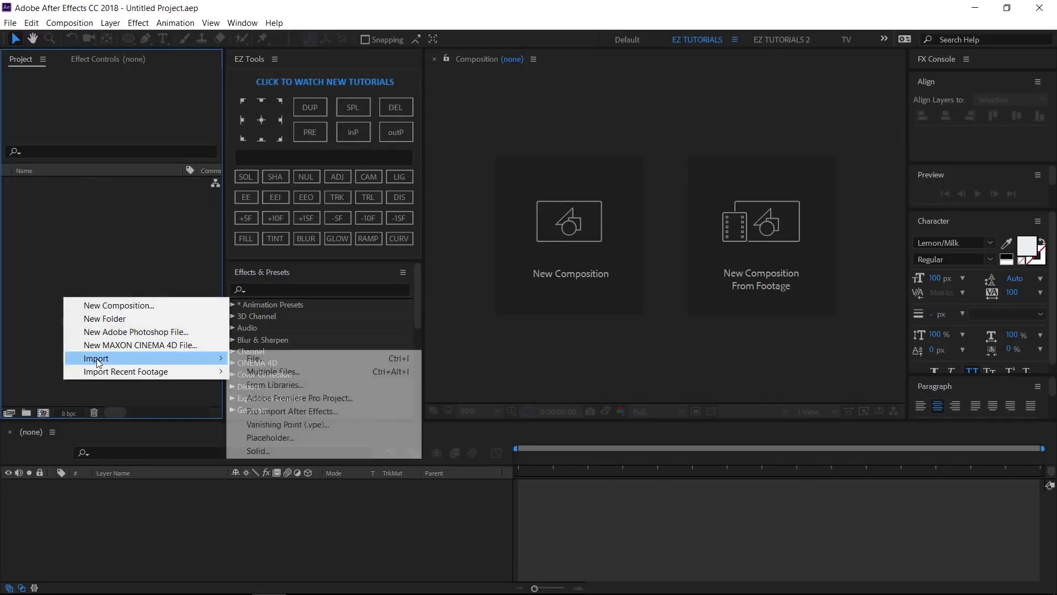
pyautogui.click(271, 358)
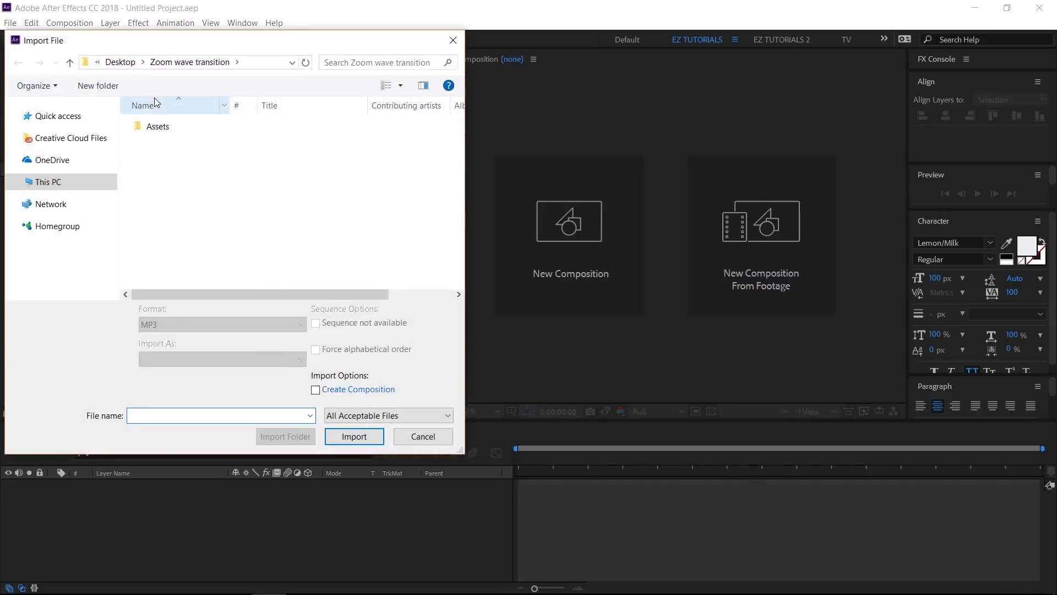
pyautogui.click(154, 127)
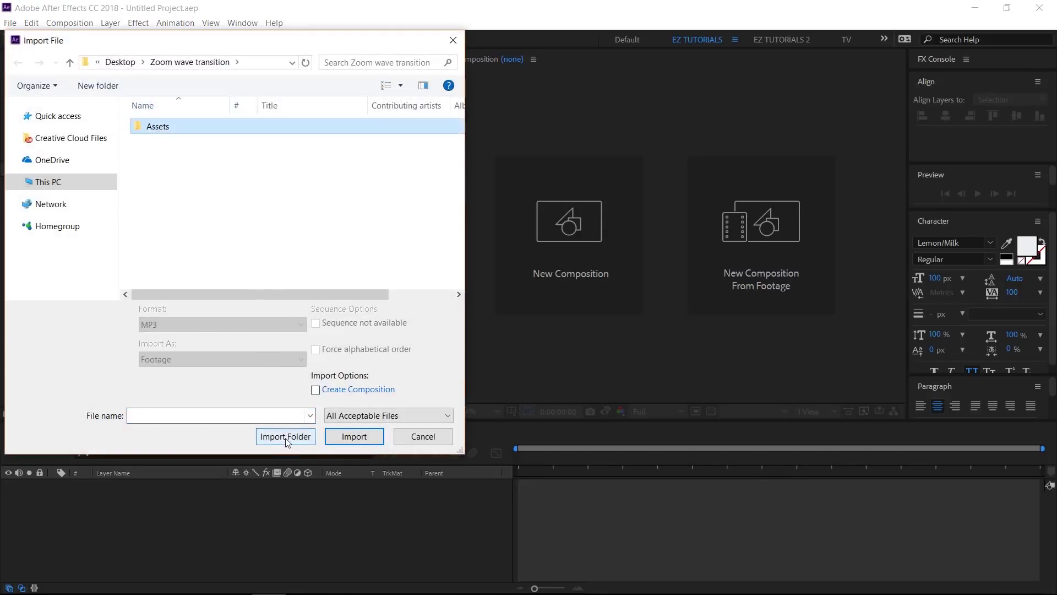
pyautogui.click(285, 437)
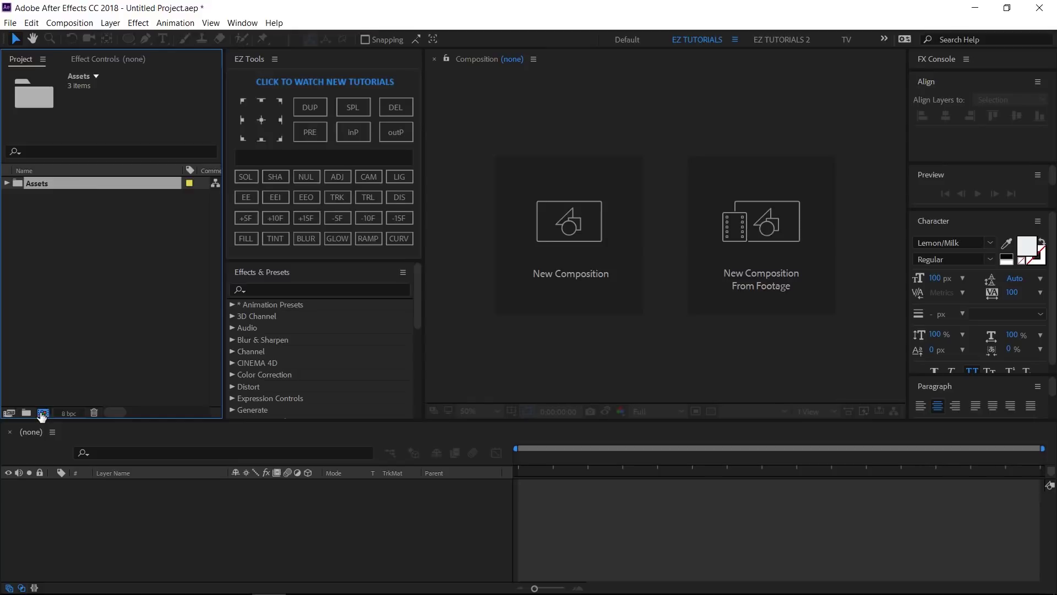
# Step: Create a new composition named 'Zoom wave transition'
pyautogui.click(43, 412)
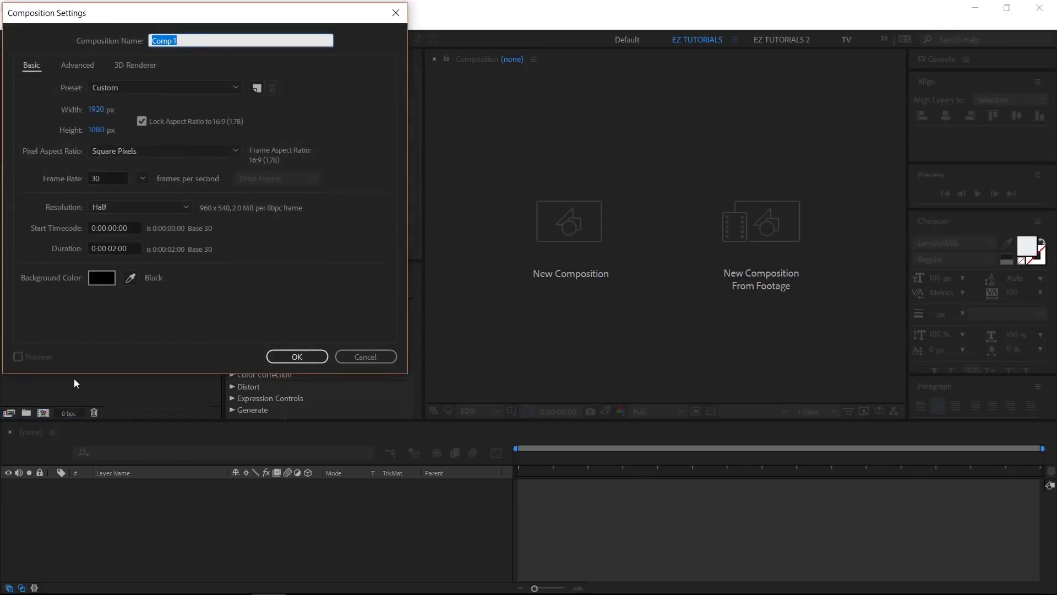
pyautogui.write('Zoom wave transition')
pyautogui.click(298, 357)
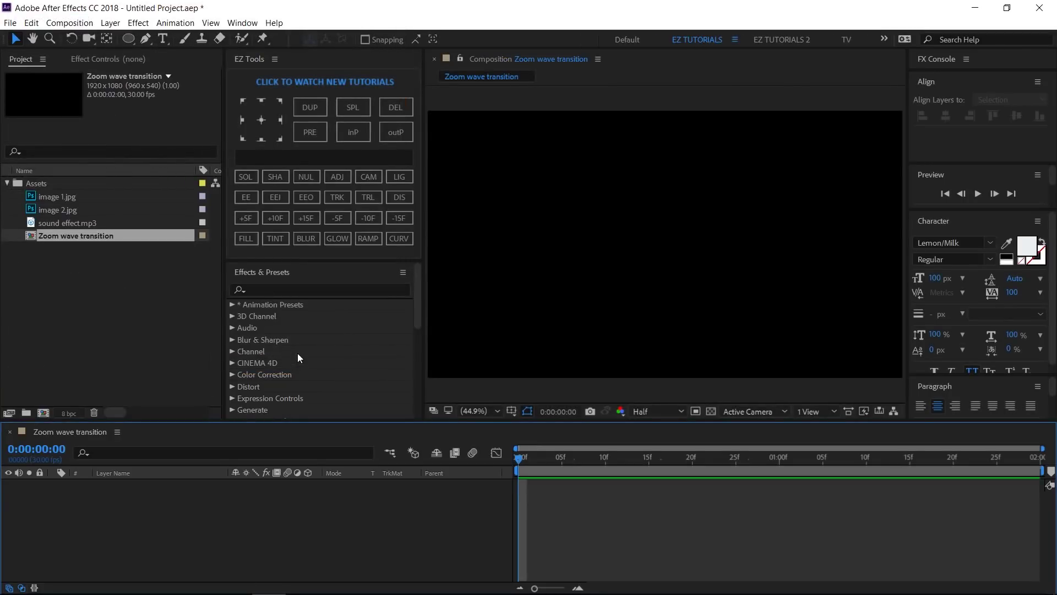
# Step: Draw a circle with the Ellipse tool using no fill and a solid stroke
pyautogui.click(125, 39)
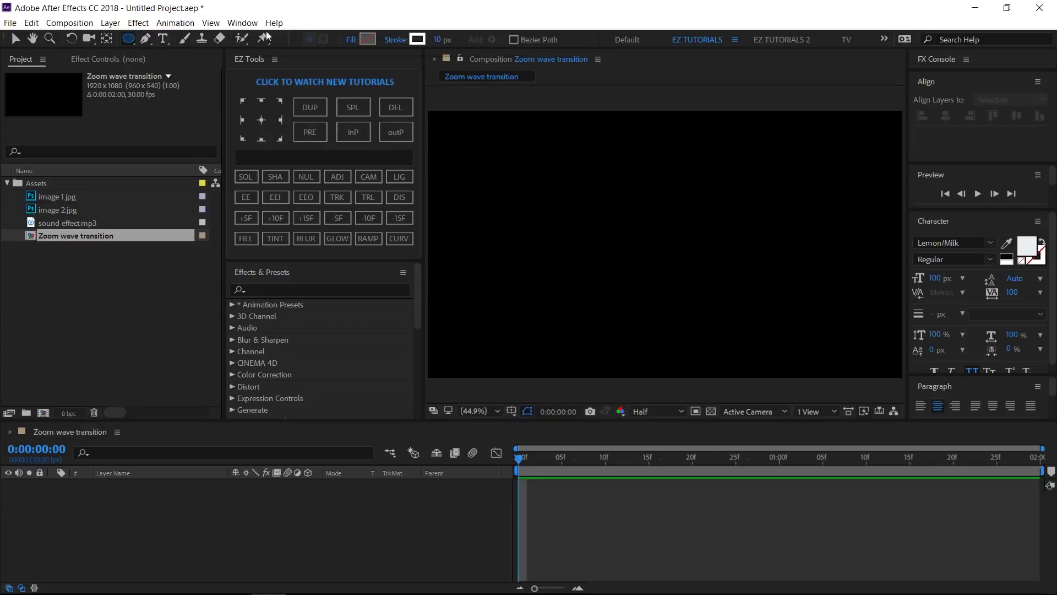
pyautogui.click(350, 39)
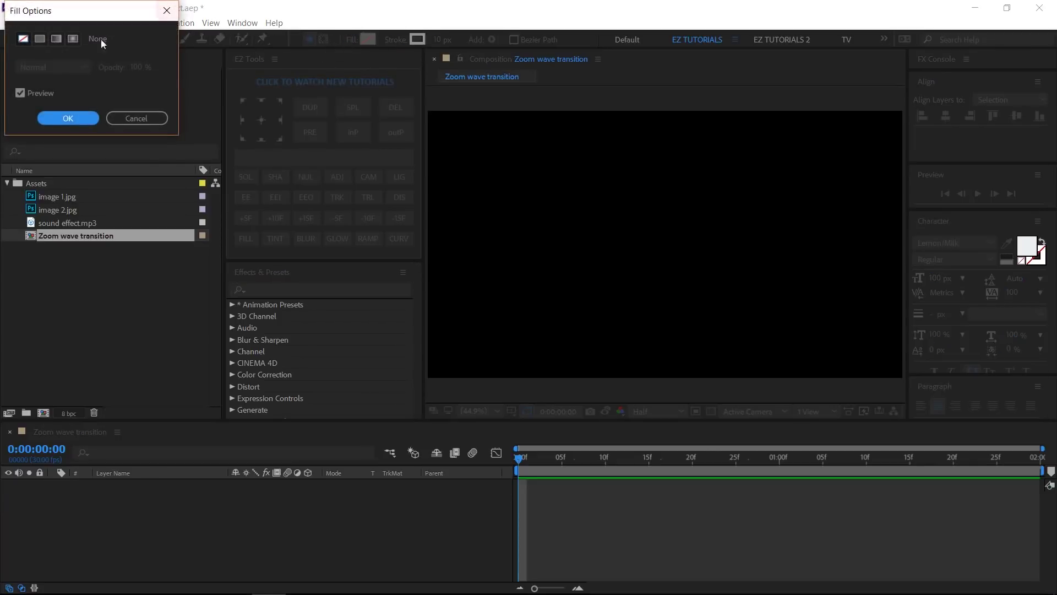
pyautogui.click(52, 117)
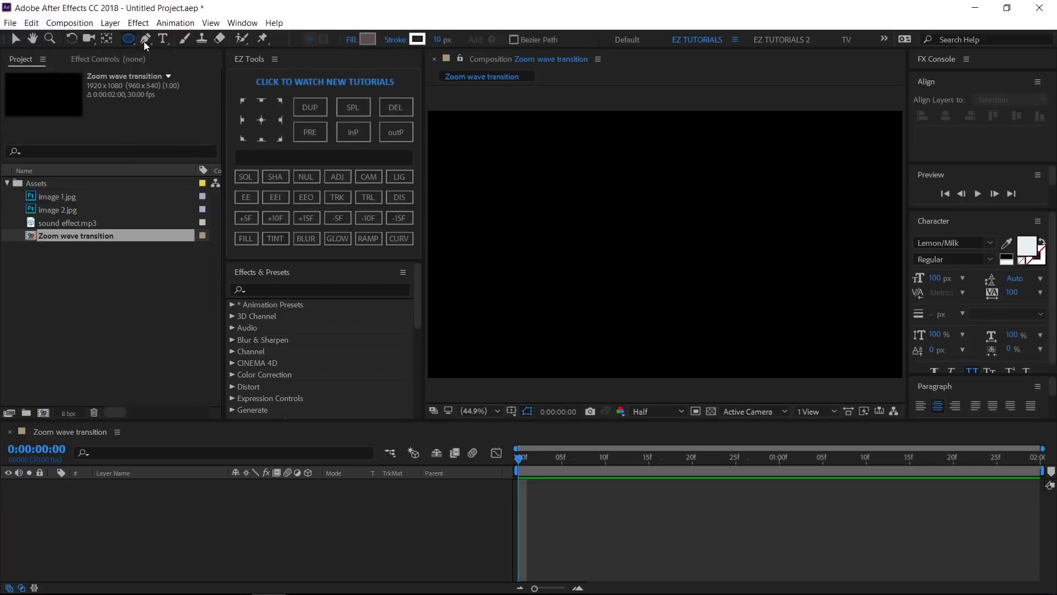
pyautogui.click(395, 40)
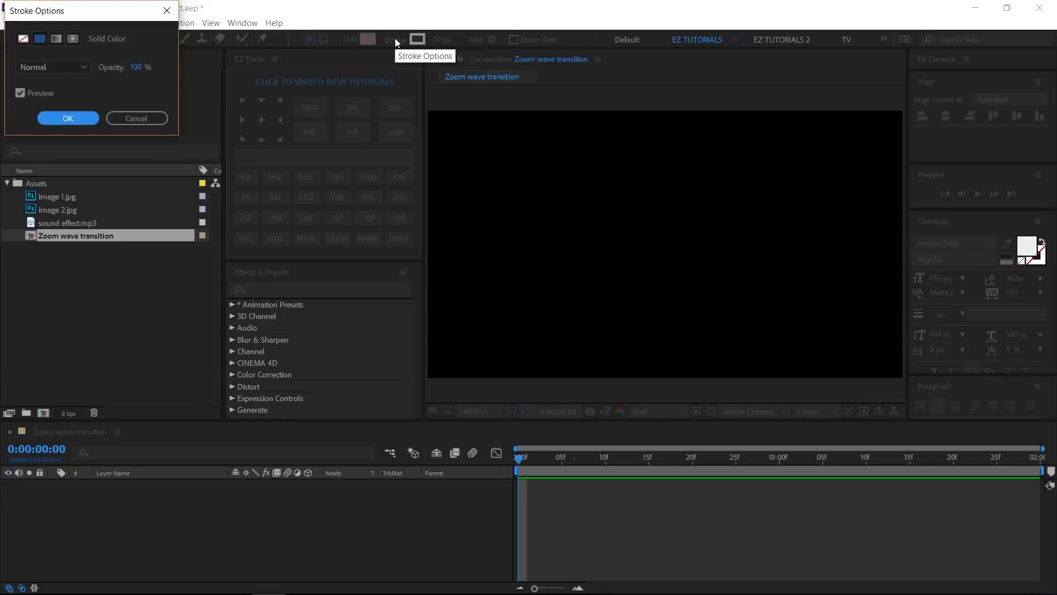
pyautogui.click(62, 117)
pyautogui.moveTo(595, 194); pyautogui.dragTo(691, 290)
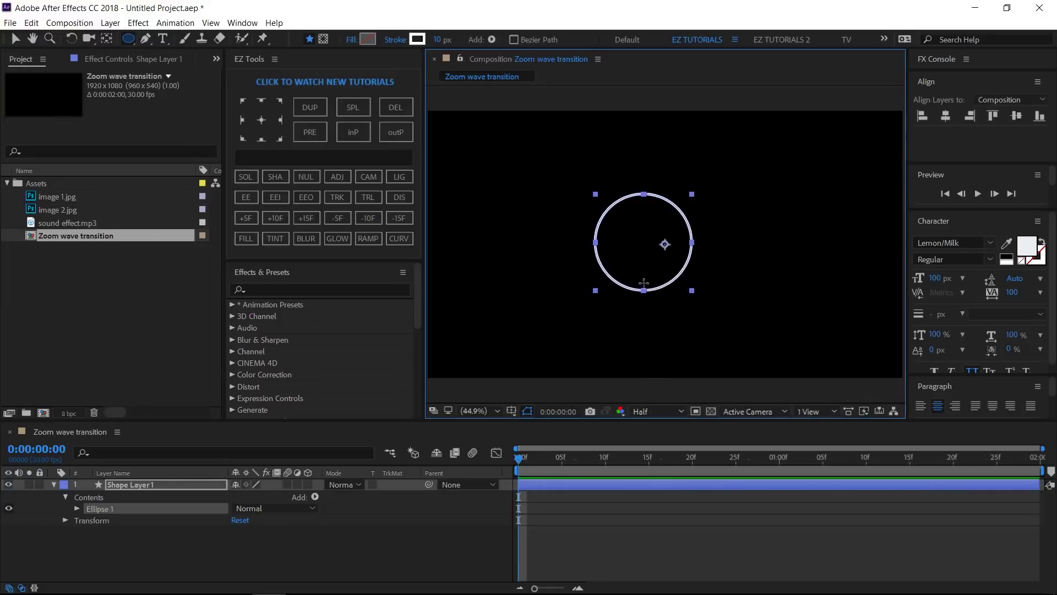
# Step: Centre the shape layer's anchor point and align the circle to the composition centre
pyautogui.click(16, 39)
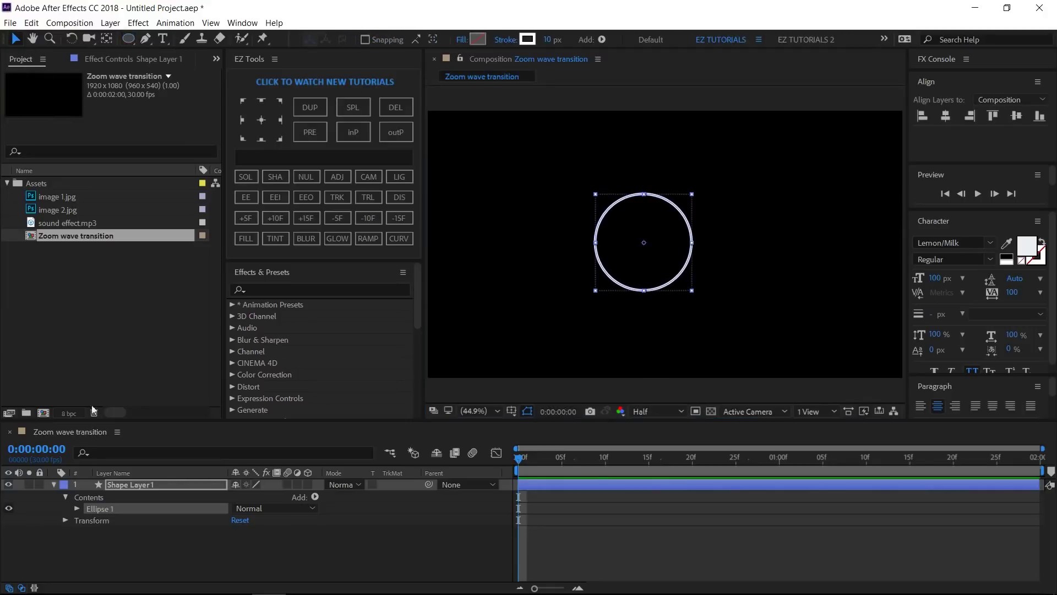
pyautogui.click(118, 488)
pyautogui.click(261, 120)
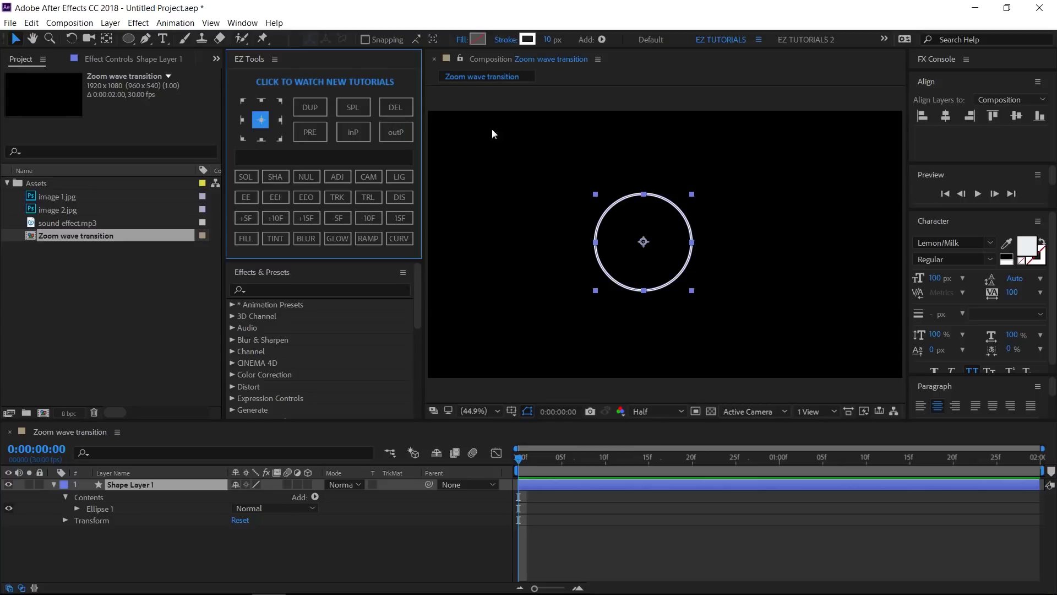
pyautogui.click(940, 122)
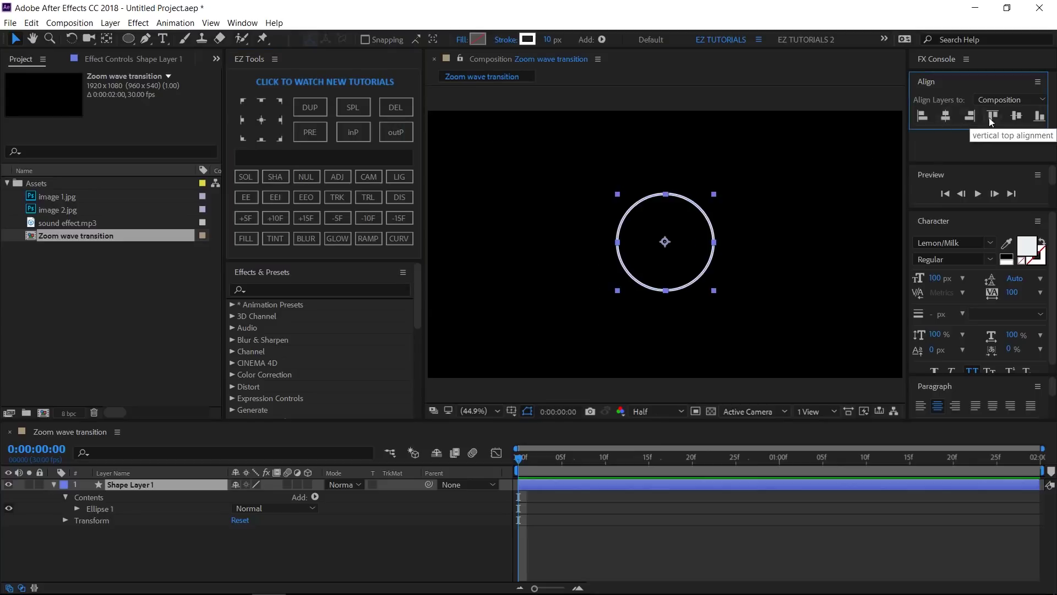
pyautogui.click(1016, 120)
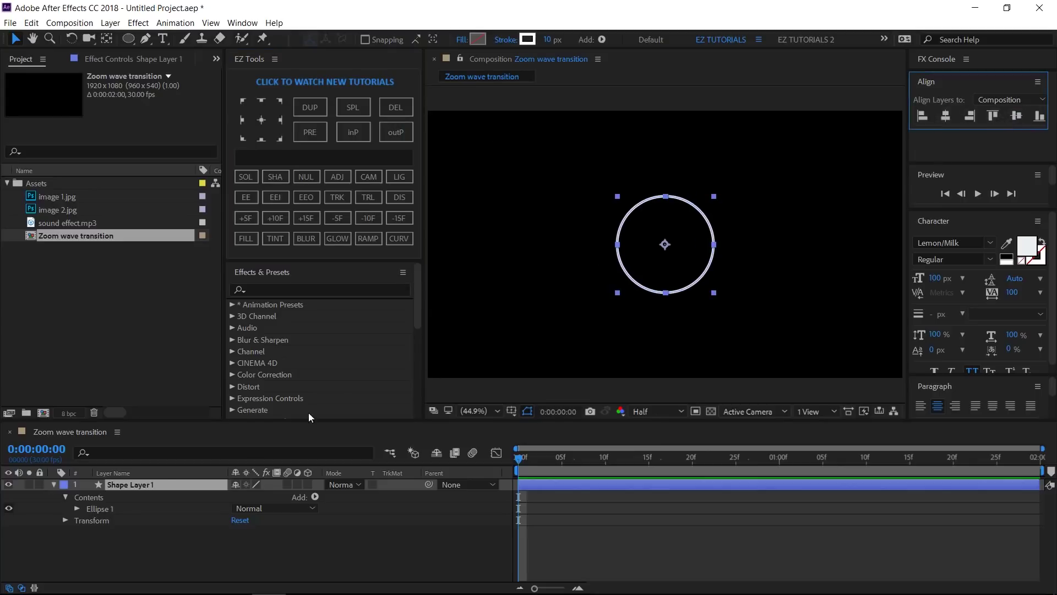
# Step: Set the Ellipse Path size to 1080
pyautogui.click(77, 508)
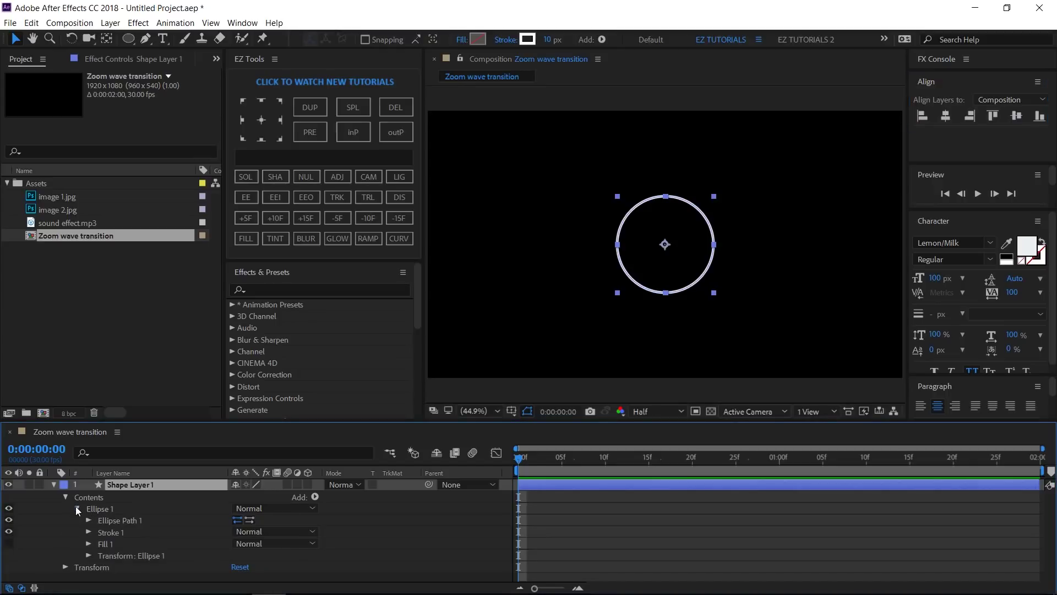
pyautogui.click(88, 520)
pyautogui.click(244, 532)
pyautogui.write('1080')
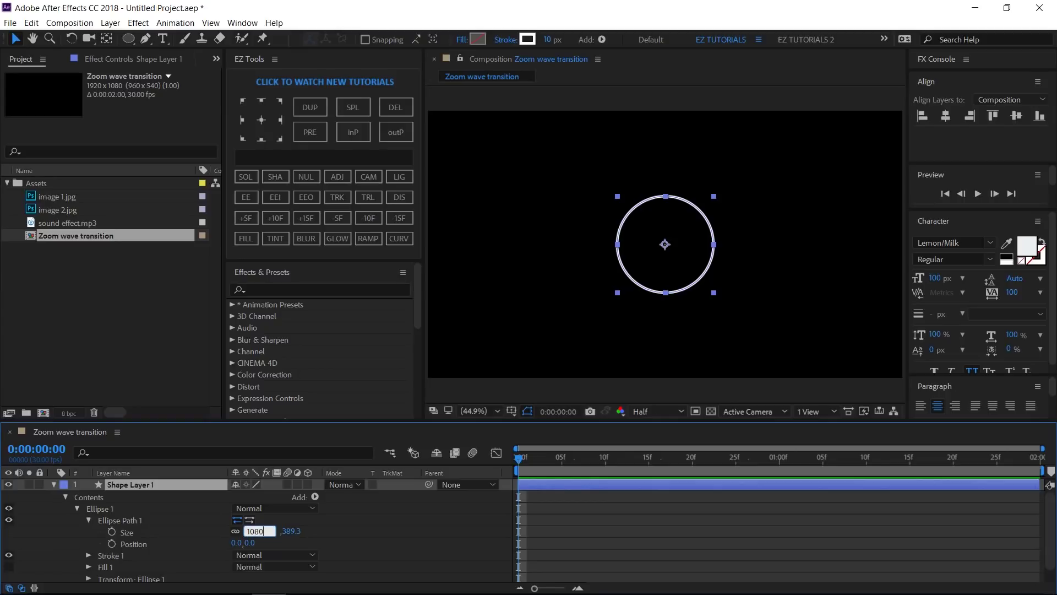
pyautogui.press('Return')
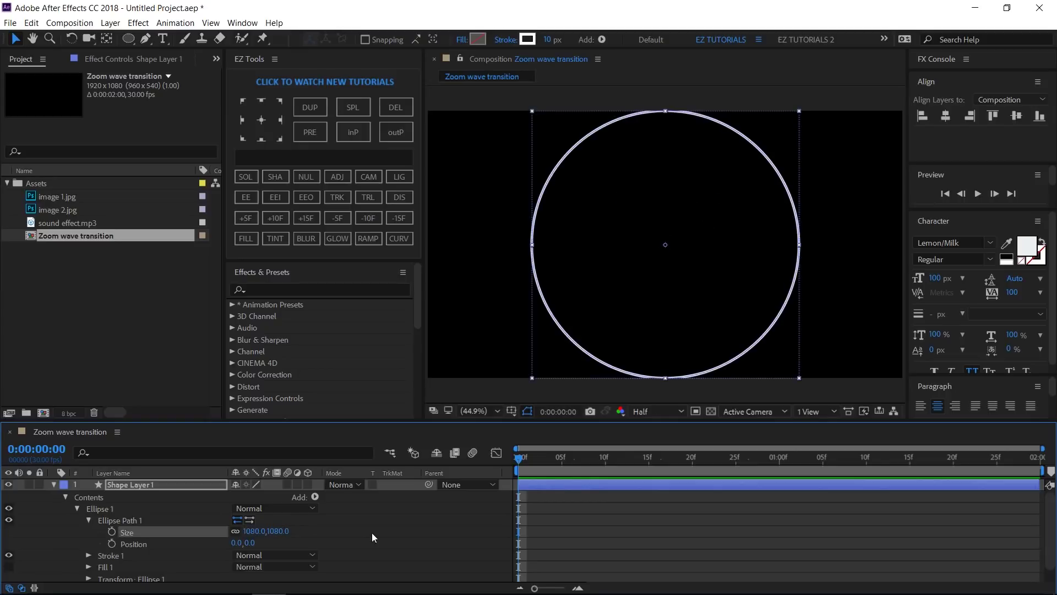
pyautogui.click(589, 459)
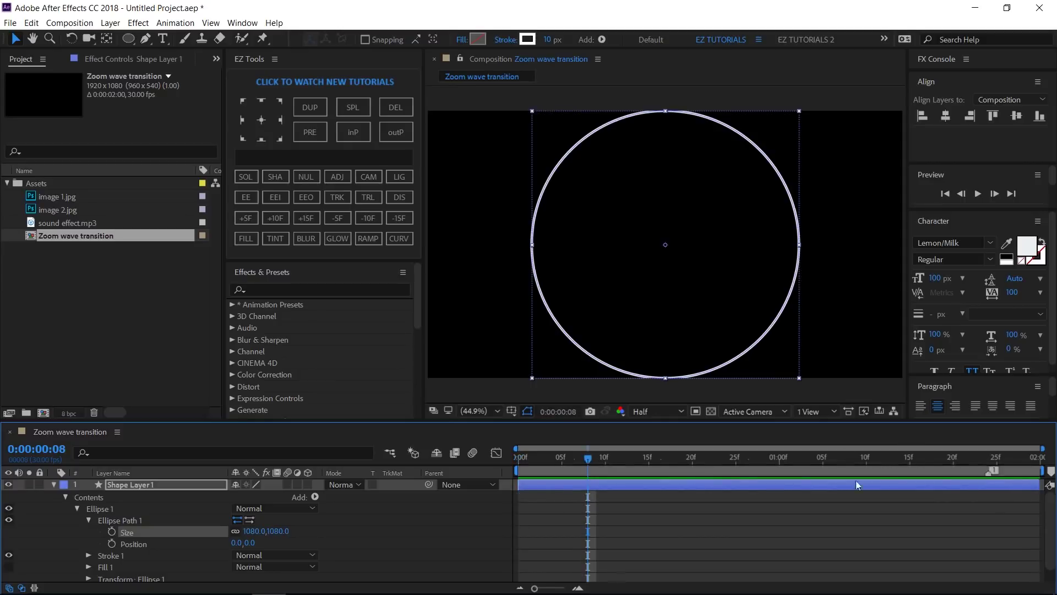
# Step: Add a composition marker named 'Cut' at frame 8
pyautogui.click(587, 480)
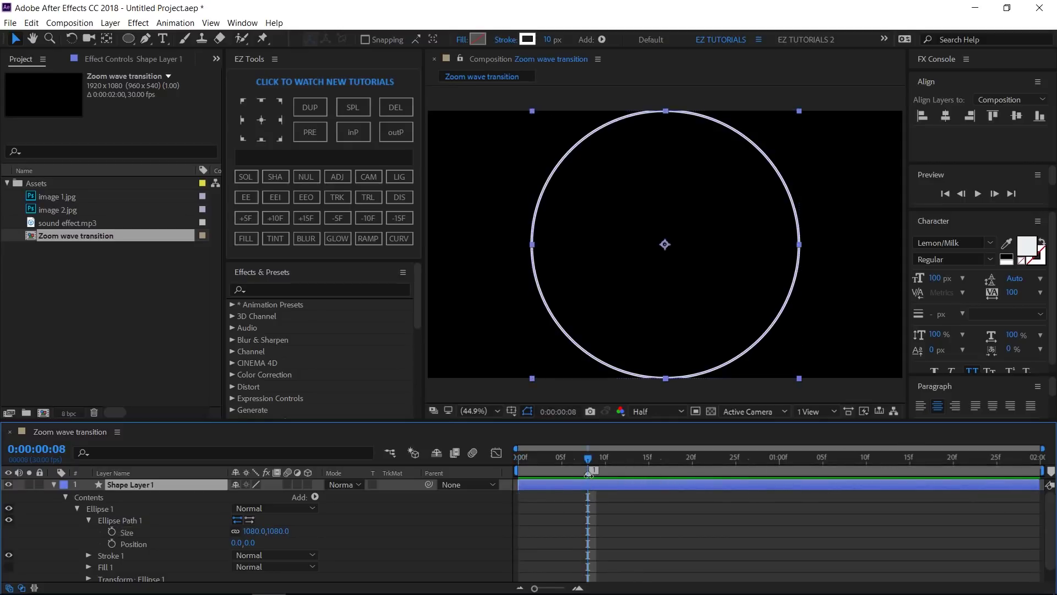
pyautogui.doubleClick(588, 475)
pyautogui.write('Cut')
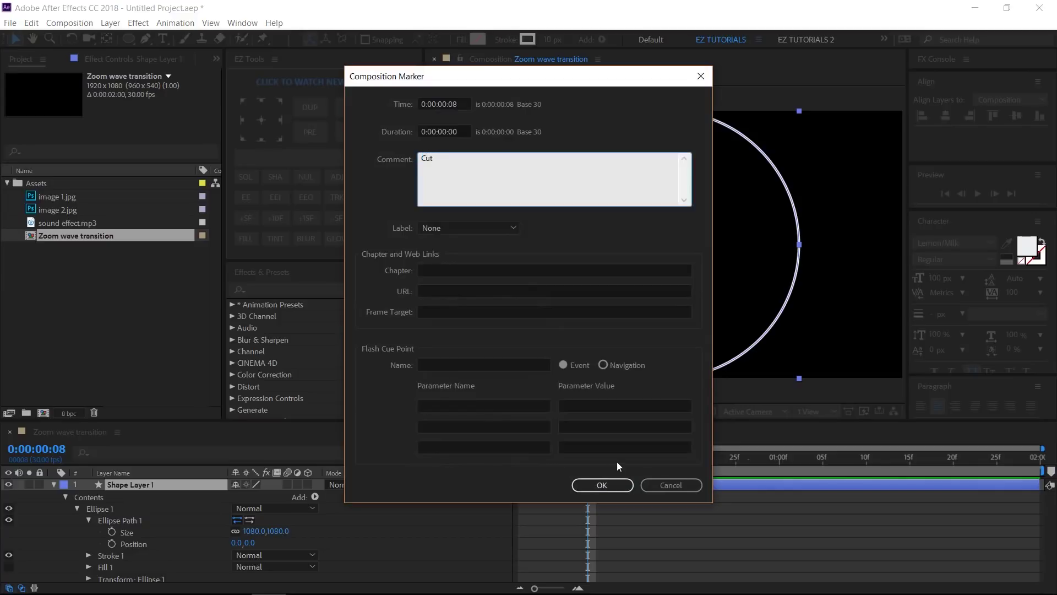
pyautogui.click(608, 484)
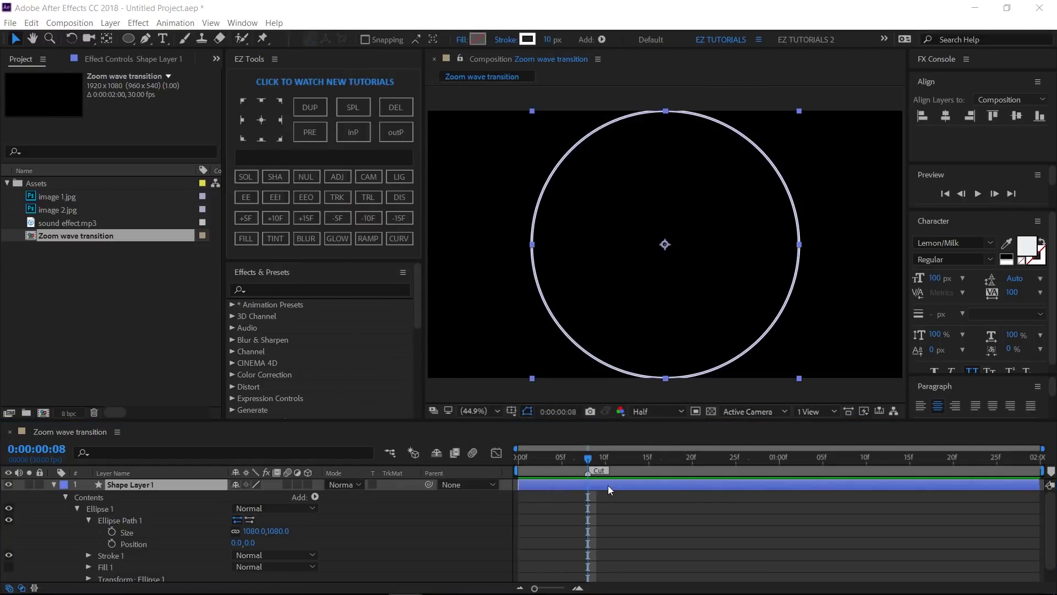
# Step: Set the ring's stroke width to 240
pyautogui.click(87, 556)
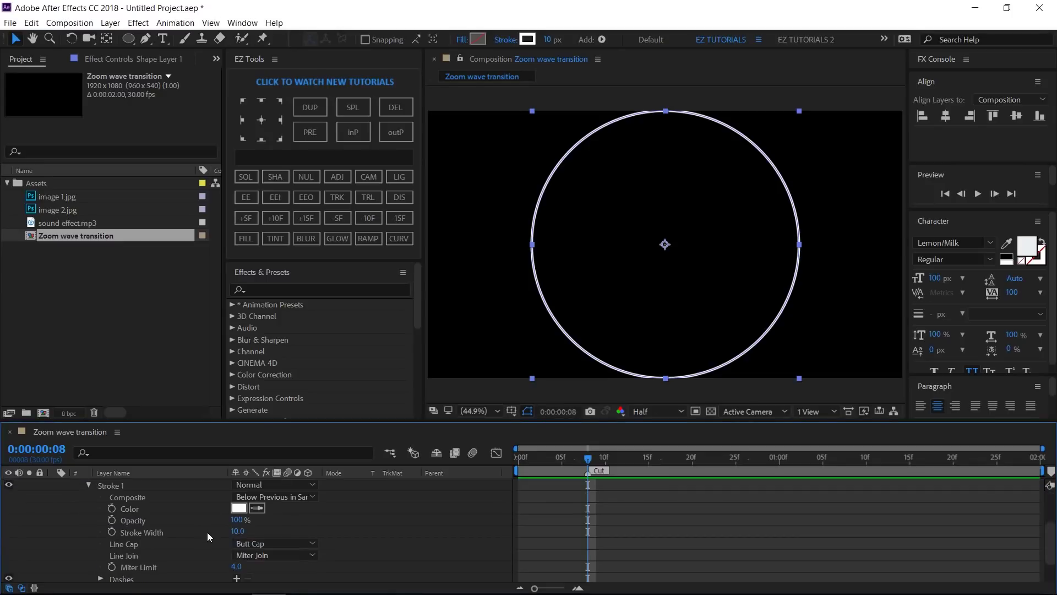
pyautogui.click(237, 531)
pyautogui.write('240')
pyautogui.press('Return')
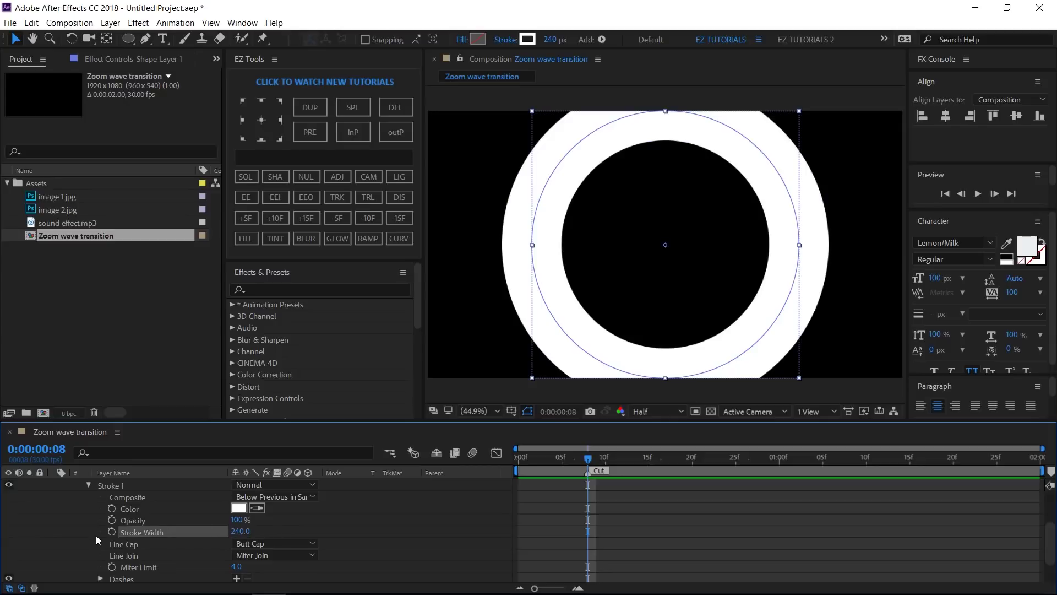
# Step: Add a Scale keyframe at 23%
pyautogui.scroll(3, 113, 534)
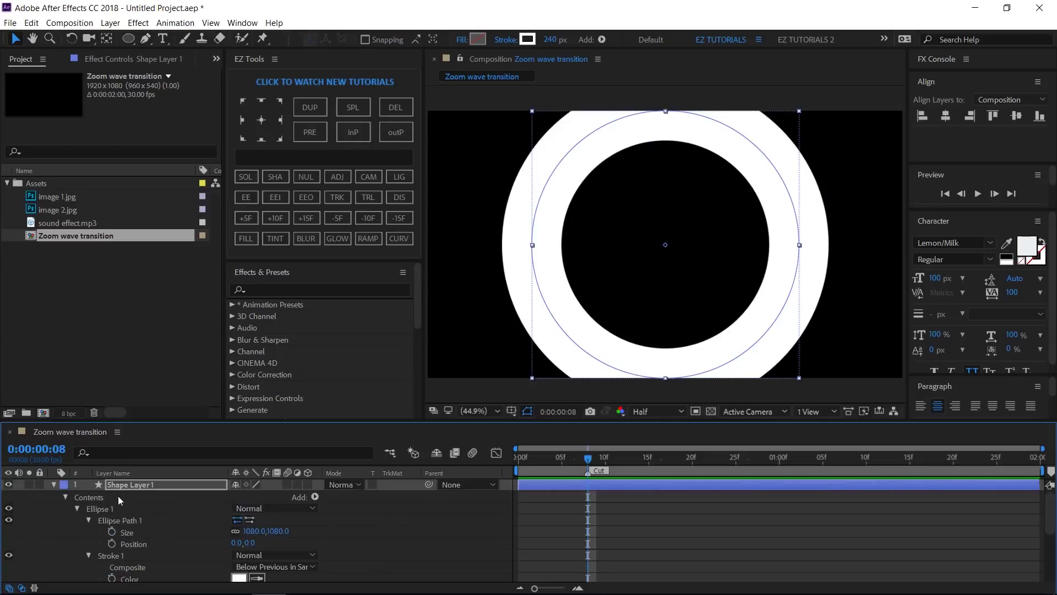
pyautogui.press('s')
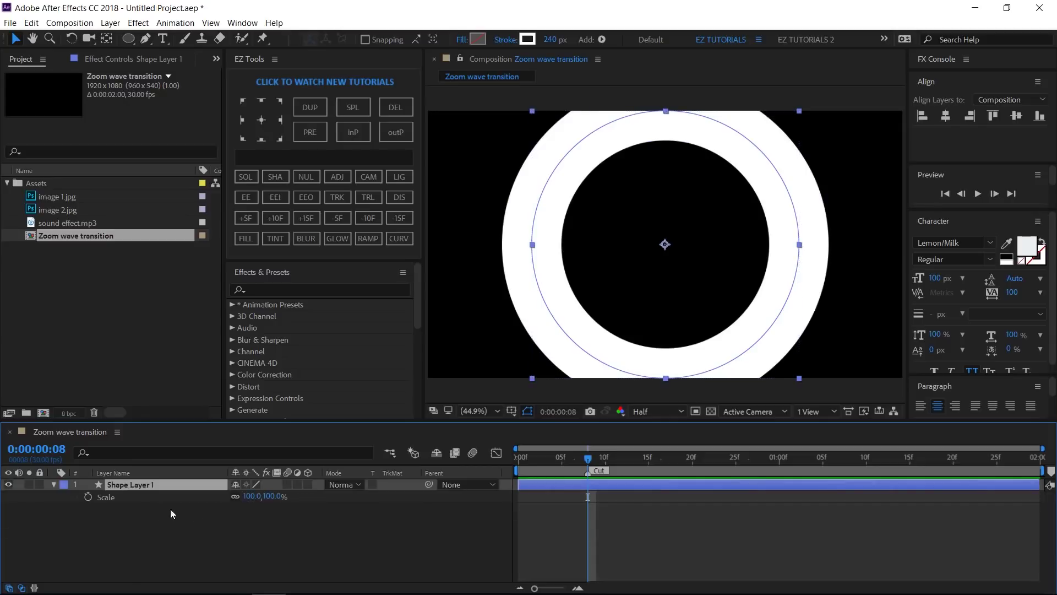
pyautogui.click(89, 497)
pyautogui.click(252, 496)
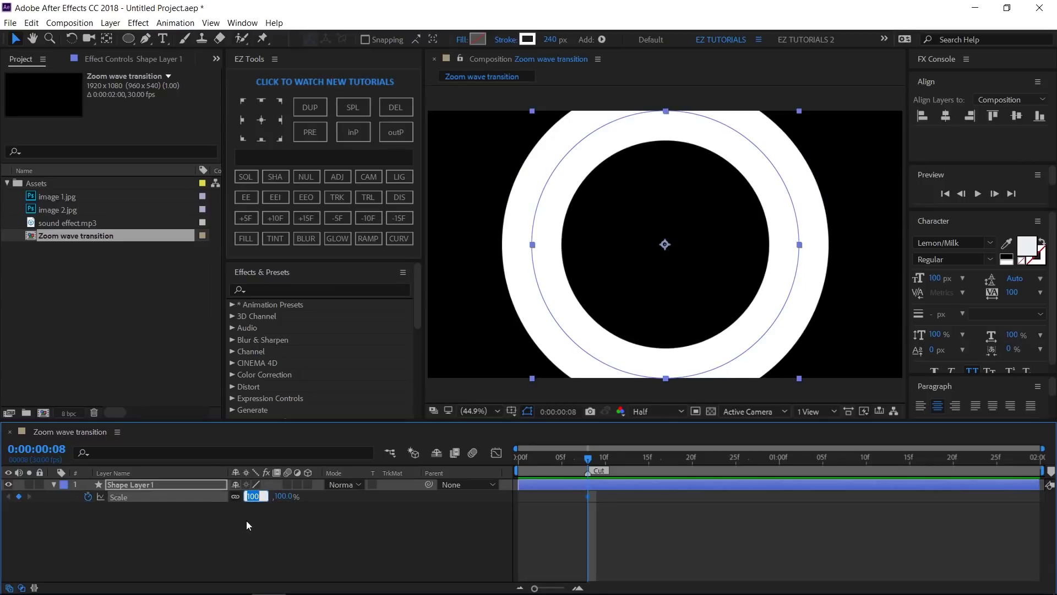
pyautogui.write('23')
pyautogui.press('Return')
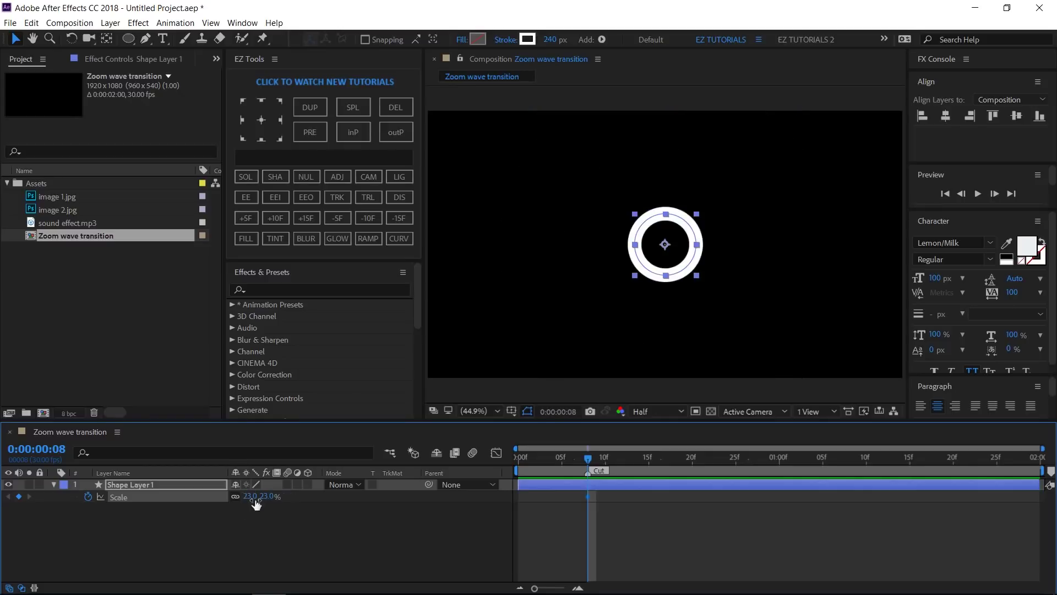
# Step: Apply Fast Blur to the ring with Blurriness 82 and reveal the keyframed properties
pyautogui.click(306, 239)
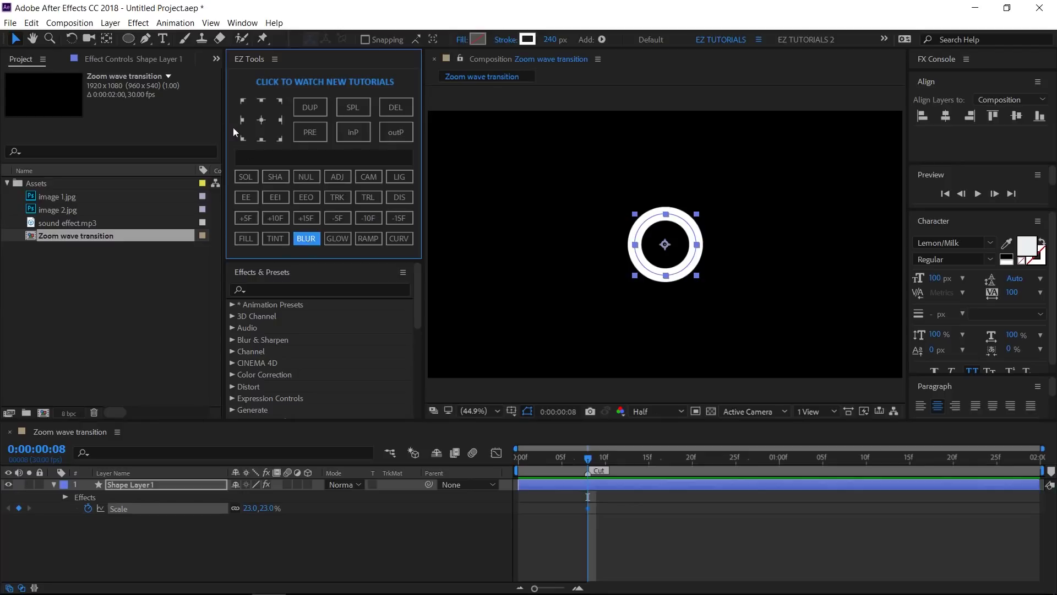
pyautogui.click(141, 61)
pyautogui.click(131, 100)
pyautogui.write('82')
pyautogui.press('Return')
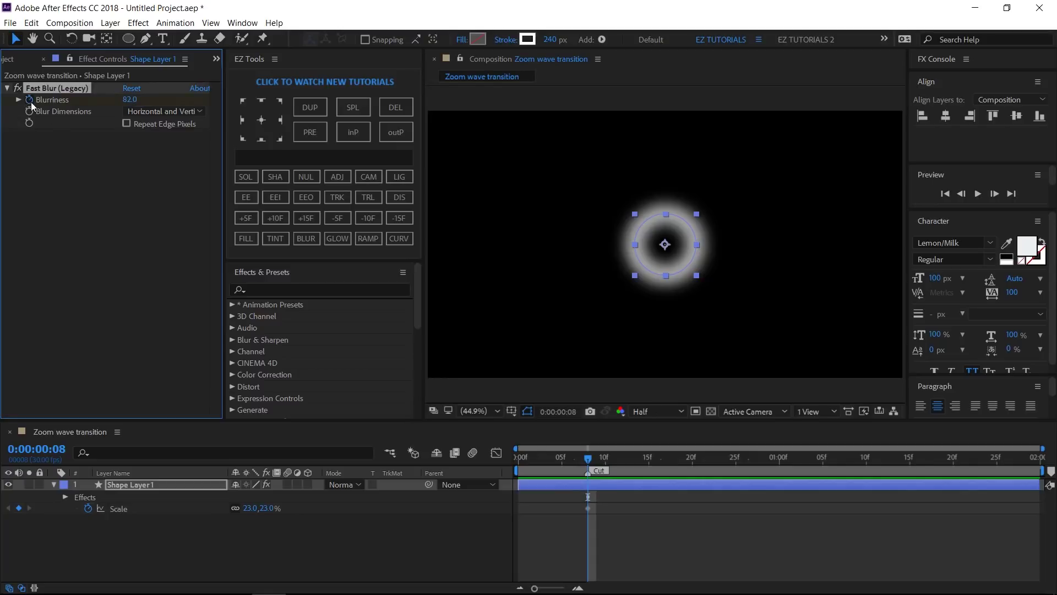
pyautogui.click(127, 484)
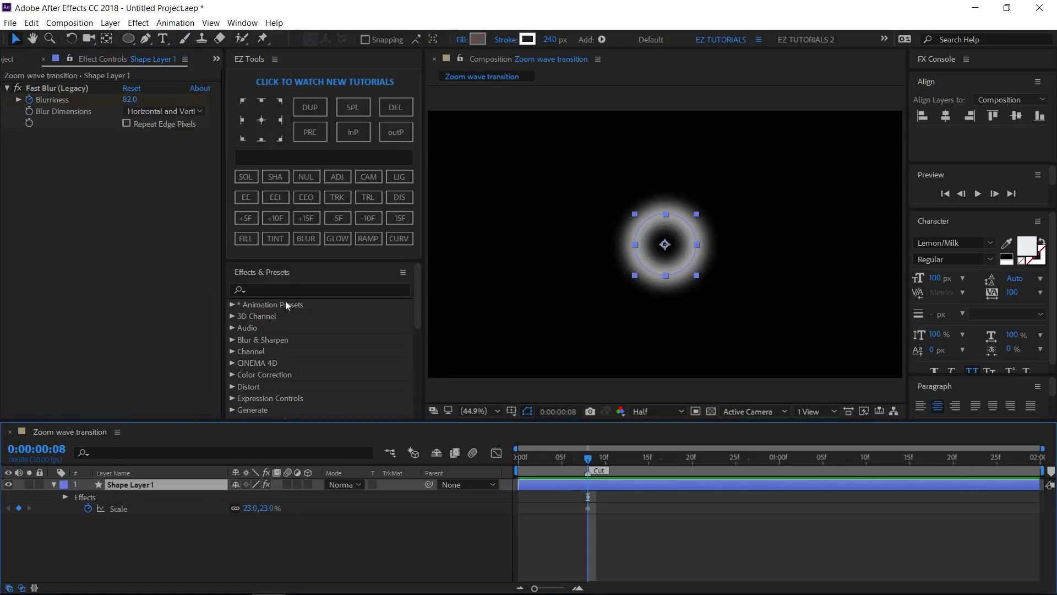
pyautogui.click(401, 200)
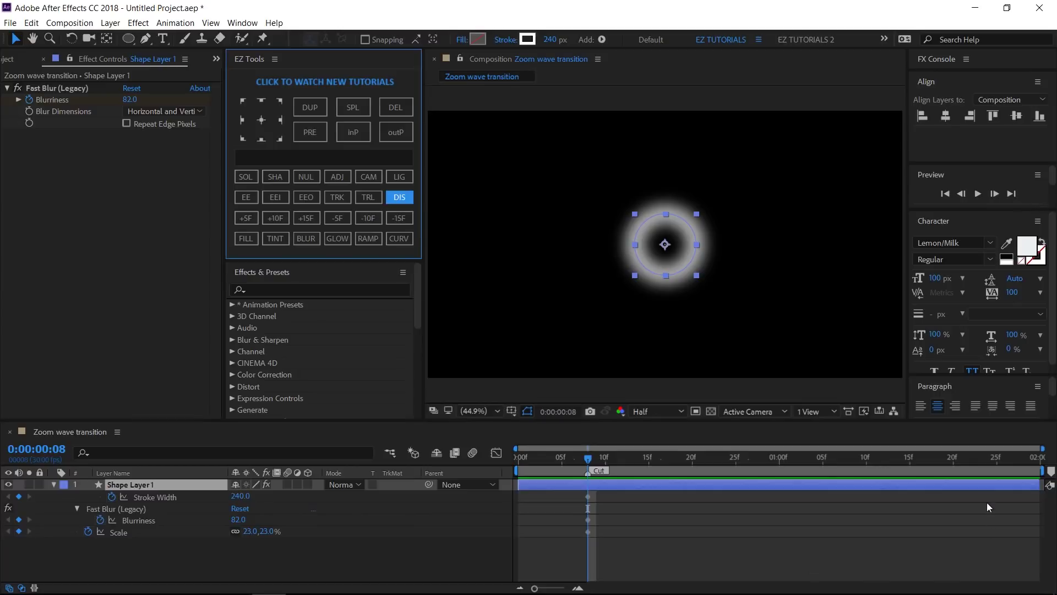
# Step: At 0:00:01:20 set stroke width 64, blurriness 325 and scale 200%, then ease-out the first keyframes
pyautogui.click(953, 466)
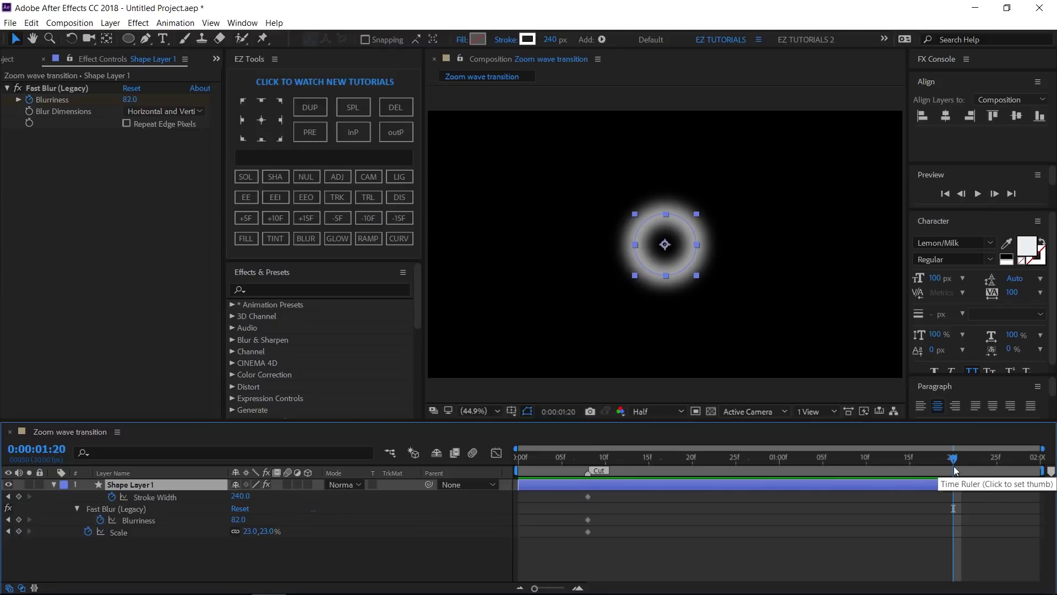
pyautogui.click(240, 497)
pyautogui.write('64')
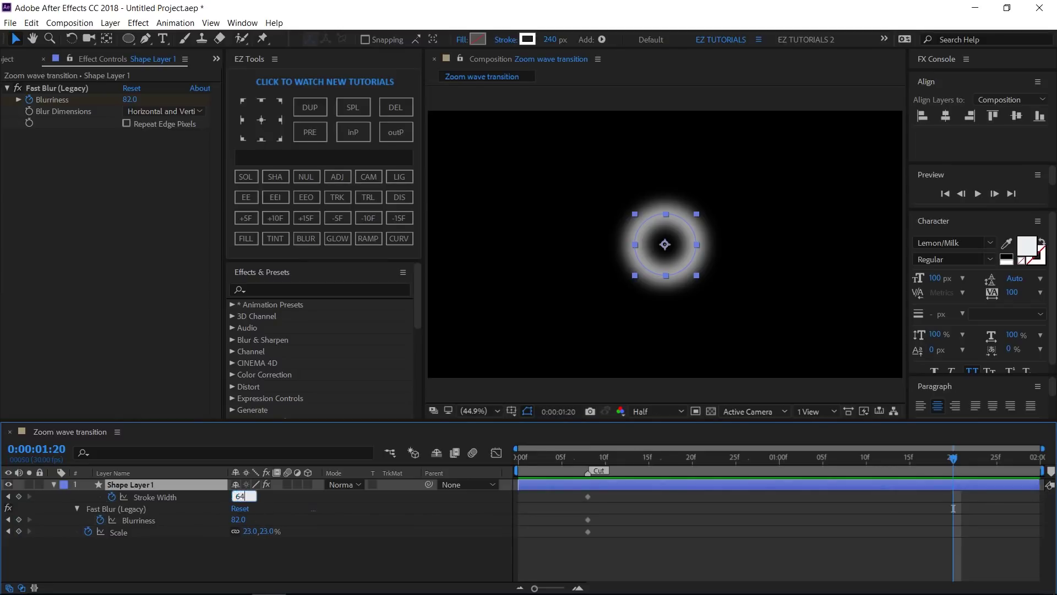
pyautogui.press('Return')
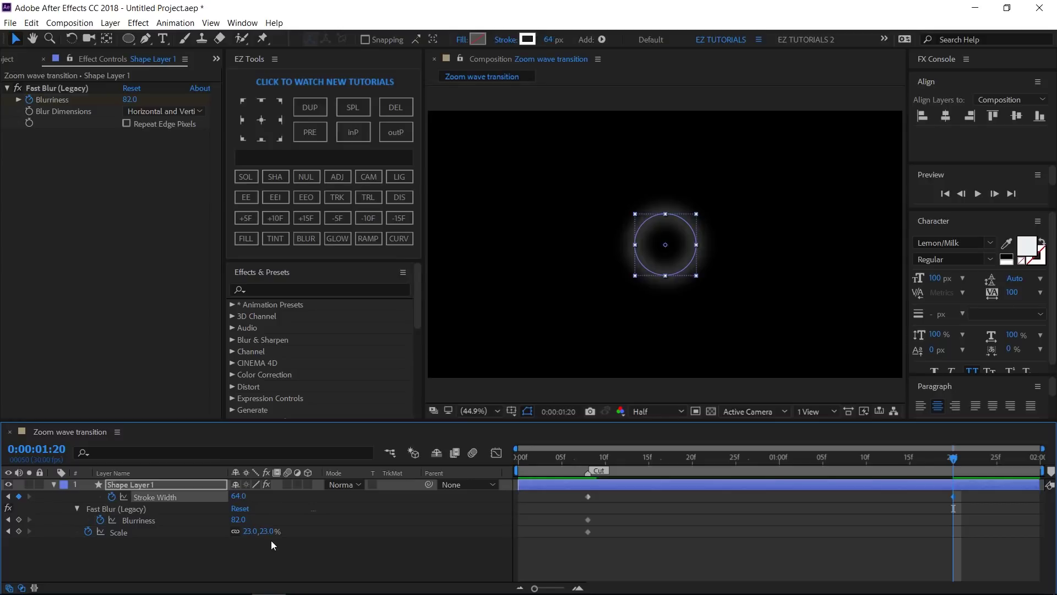
pyautogui.click(238, 519)
pyautogui.write('325')
pyautogui.press('Return')
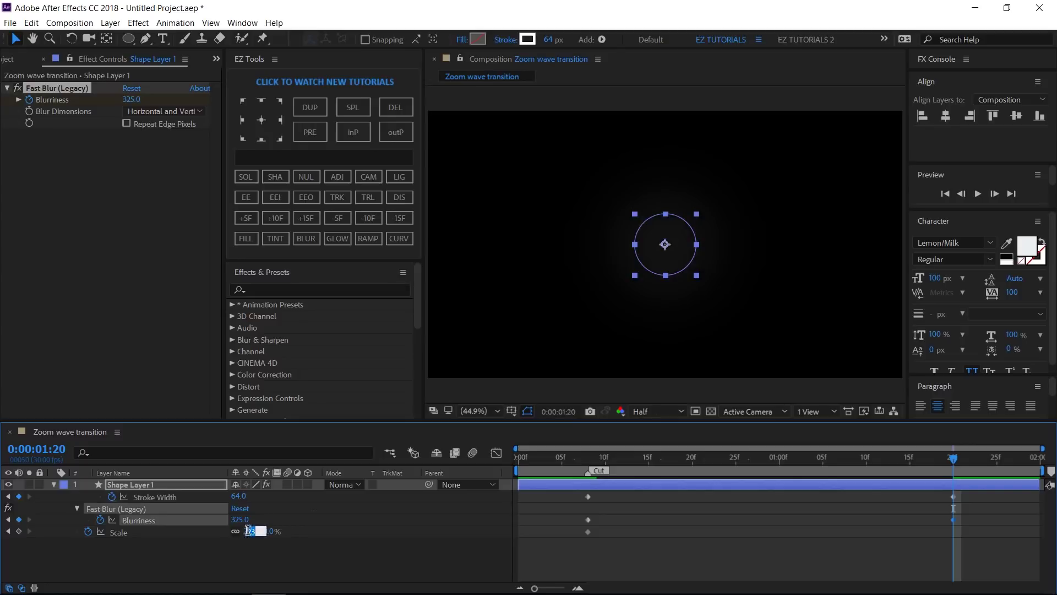
pyautogui.write('200')
pyautogui.press('Return')
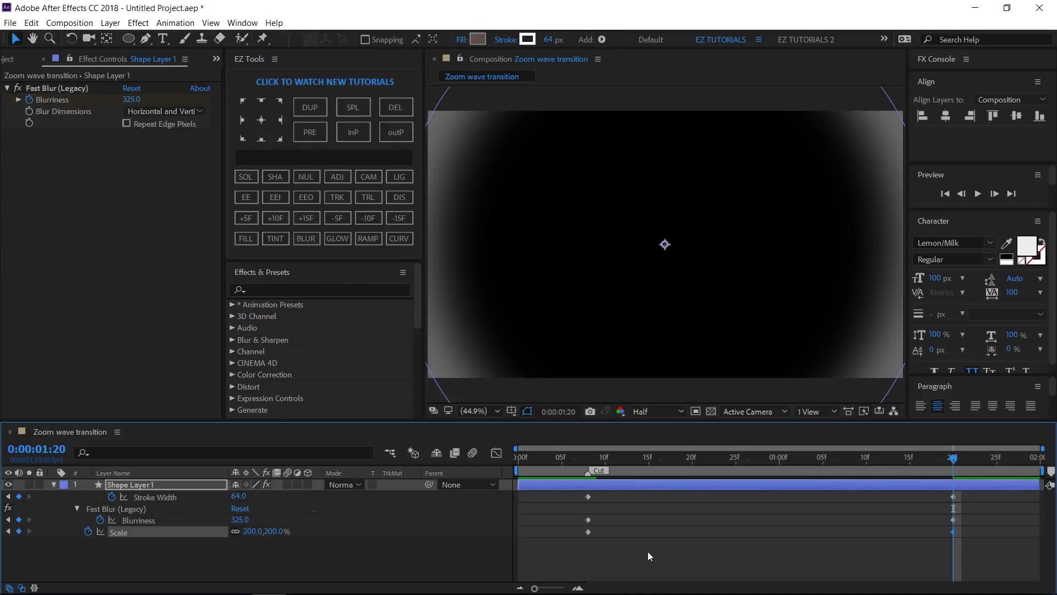
pyautogui.moveTo(596, 550); pyautogui.dragTo(574, 494)
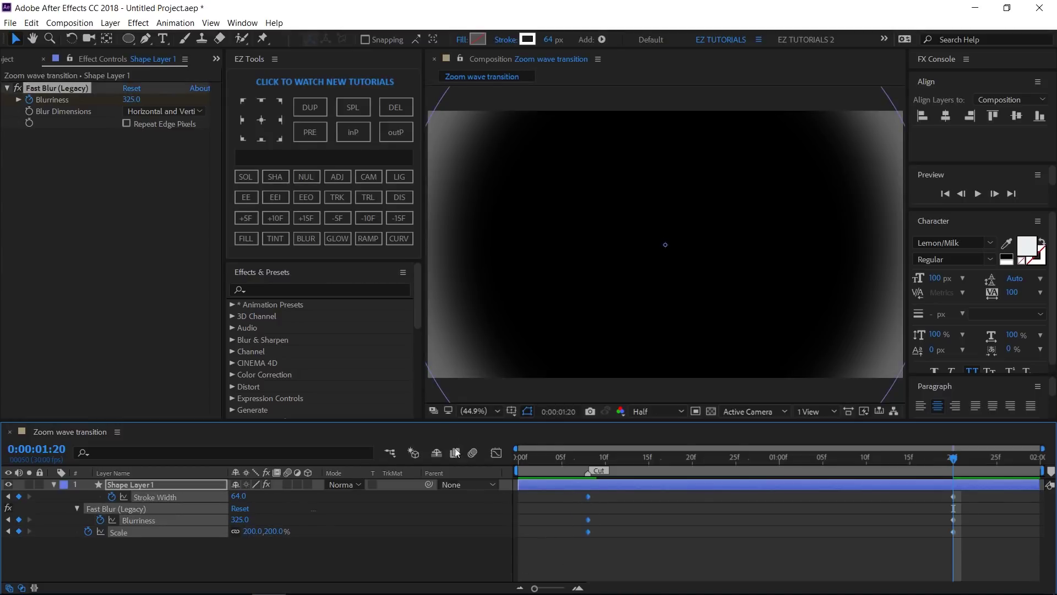
pyautogui.click(306, 197)
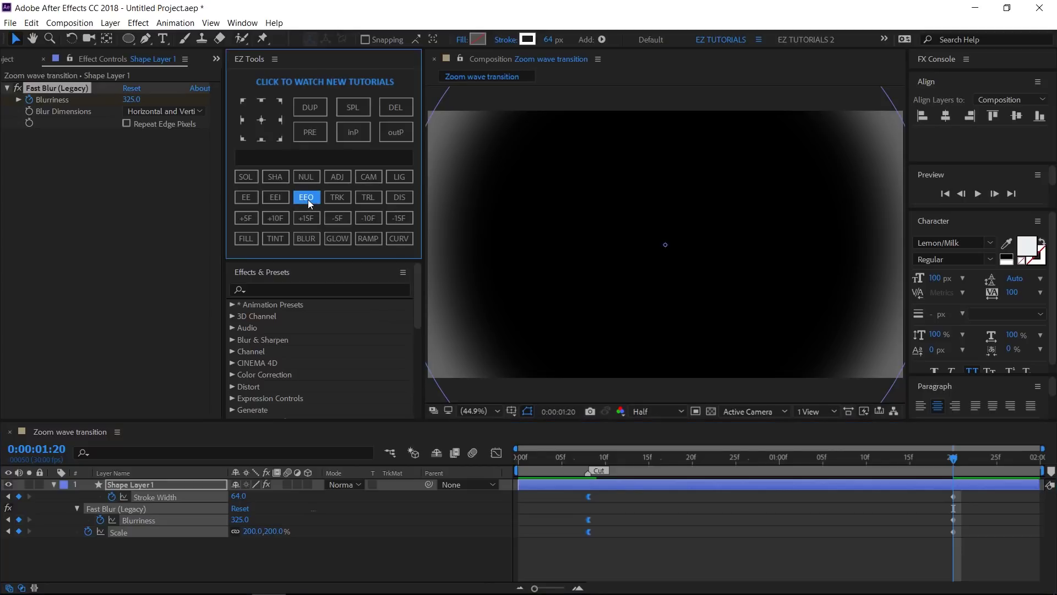
# Step: Switch the Graph Editor to the value graph and reshape the Stroke Width curve's ease
pyautogui.click(496, 453)
pyautogui.rightClick(576, 503)
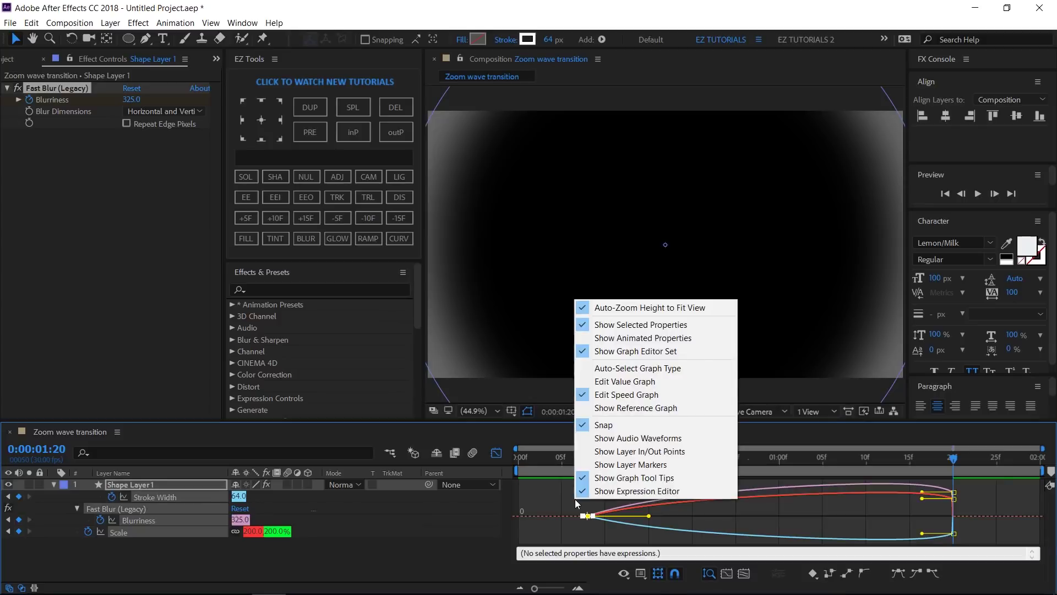
pyautogui.click(624, 382)
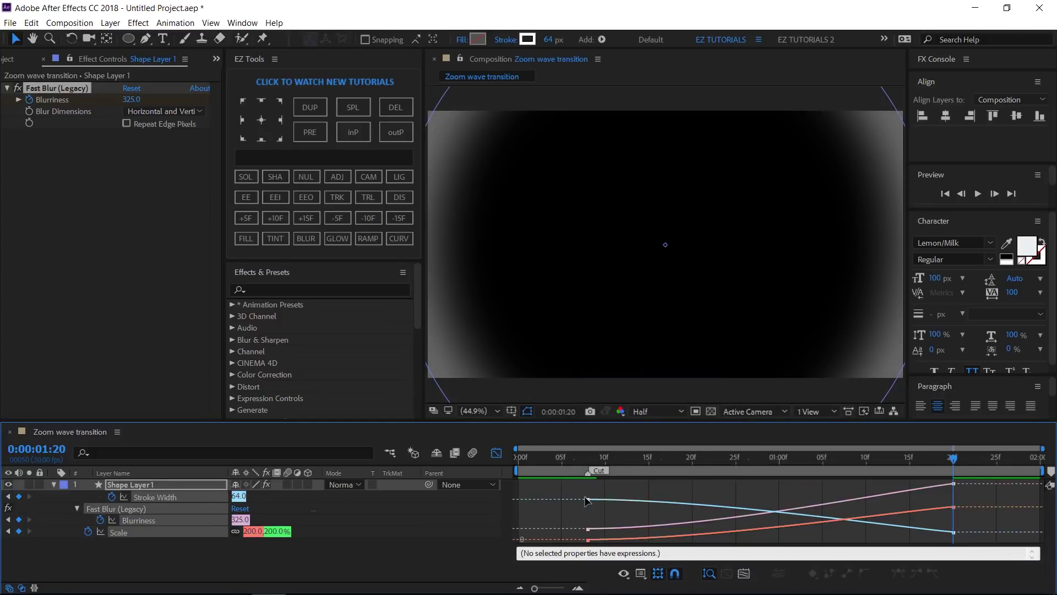
pyautogui.click(603, 499)
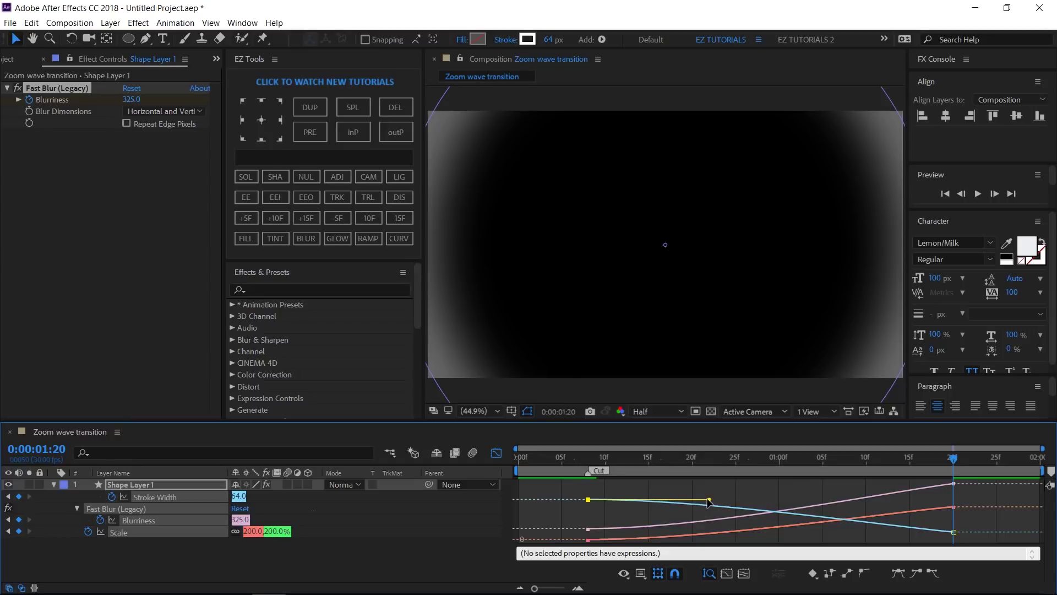
pyautogui.moveTo(705, 499)
pyautogui.mouseDown()
pyautogui.moveTo(695, 547)
pyautogui.moveTo(676, 524)
pyautogui.mouseUp()
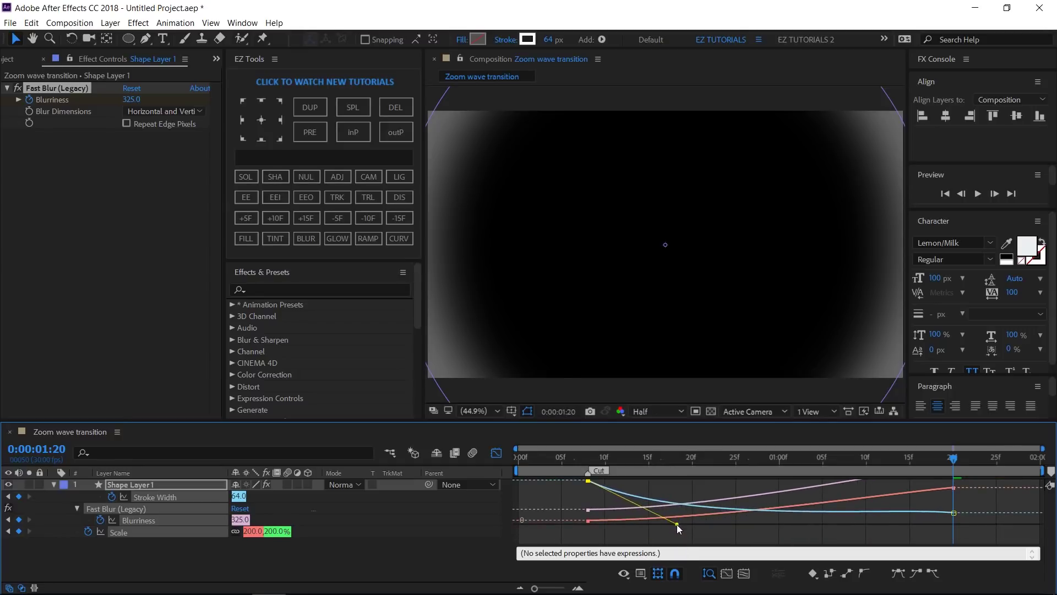
# Step: Reshape the Scale curve's ease handles, then return to the speed graph and collapse the layer
pyautogui.click(584, 527)
pyautogui.moveTo(588, 533); pyautogui.dragTo(709, 532)
pyautogui.moveTo(709, 528); pyautogui.dragTo(686, 498)
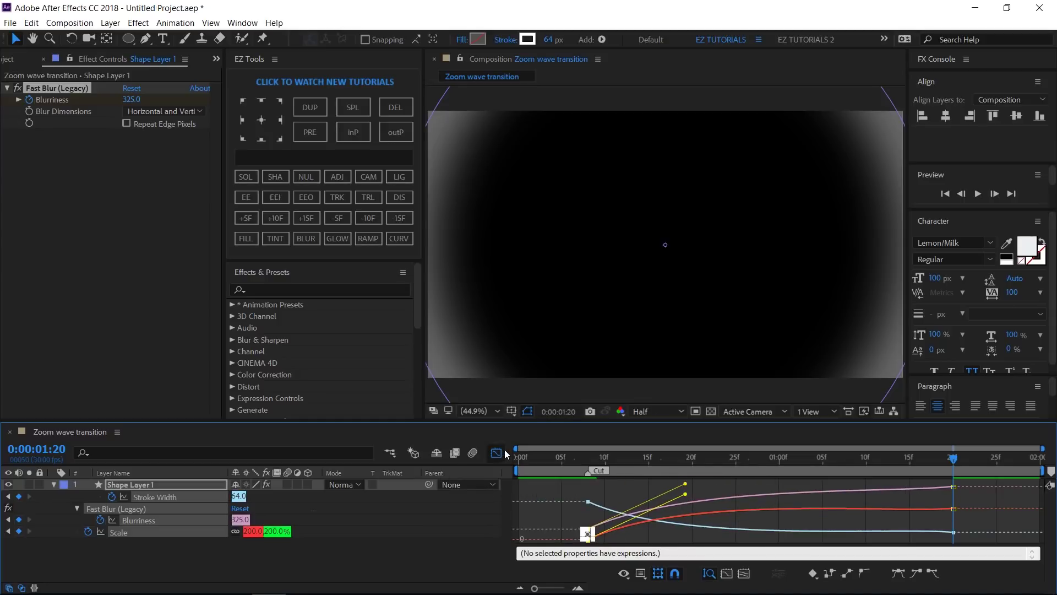
pyautogui.rightClick(556, 497)
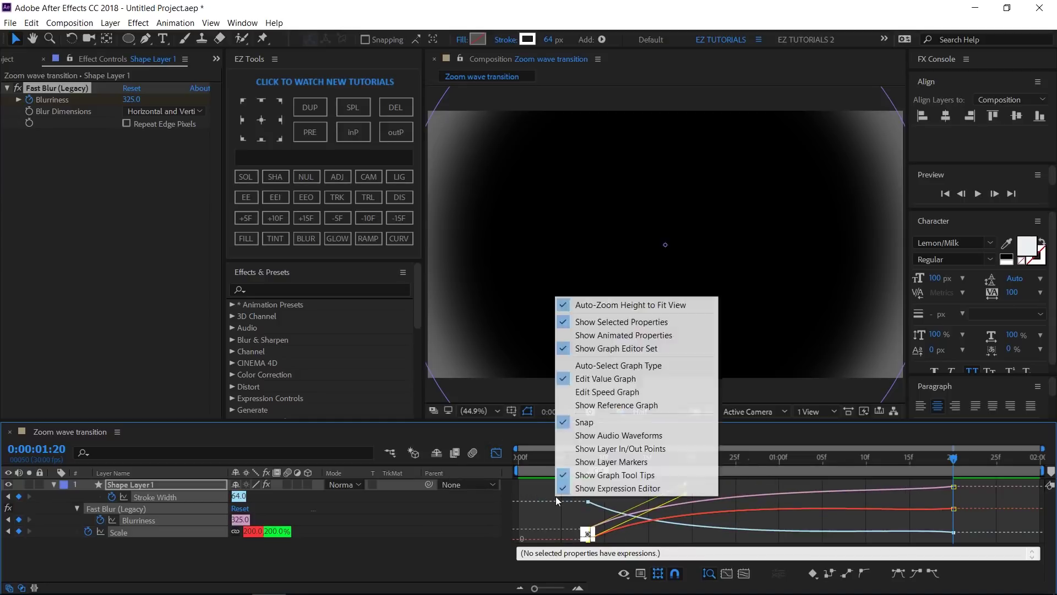
pyautogui.click(568, 391)
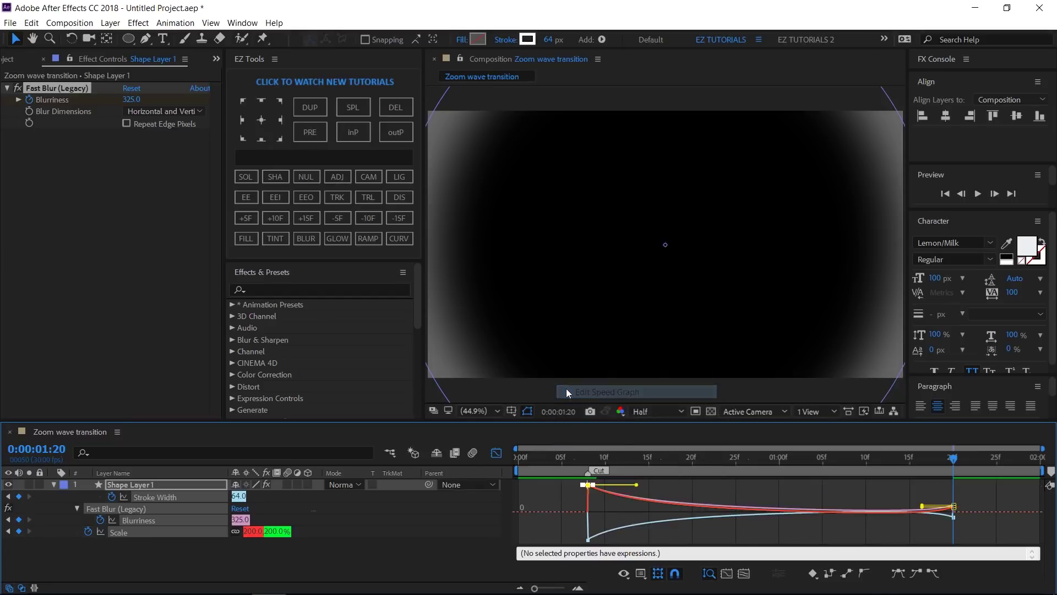
pyautogui.click(497, 455)
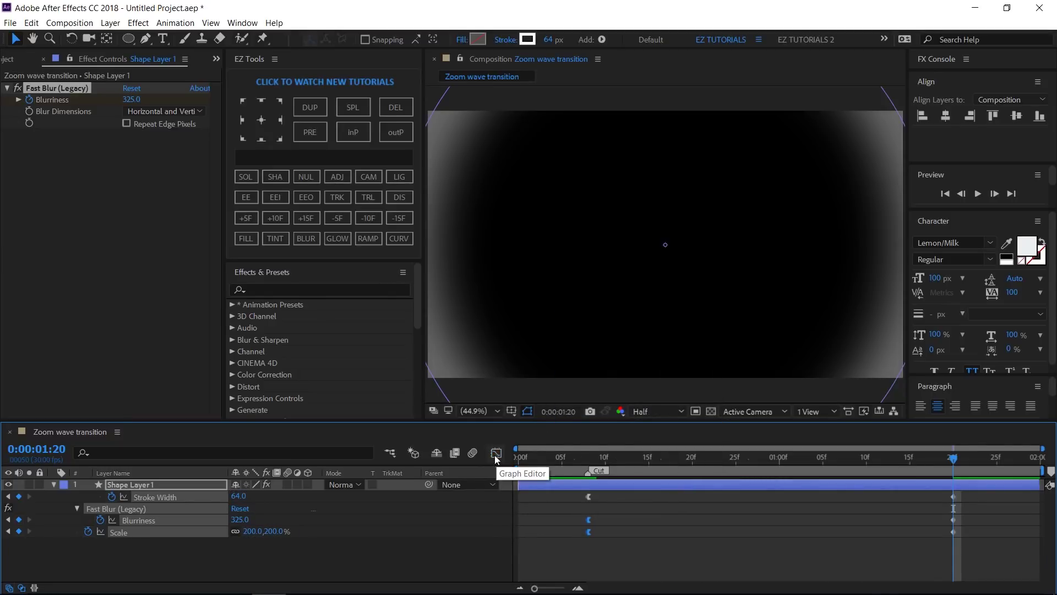
pyautogui.click(54, 484)
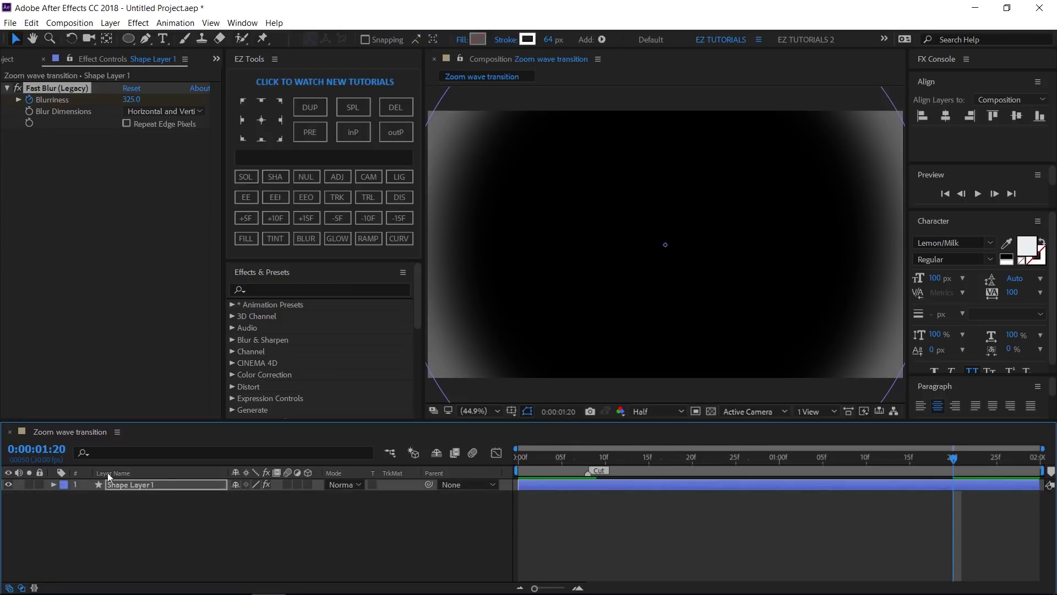
# Step: Add a Glow with threshold 0%, radius 625 and intensity 12
pyautogui.click(348, 235)
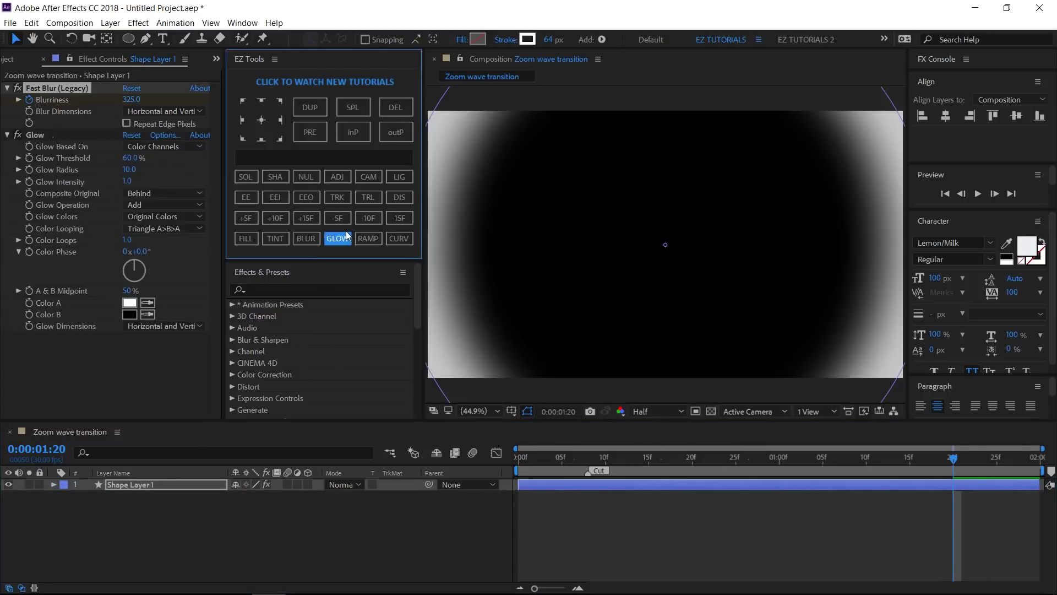
pyautogui.click(133, 158)
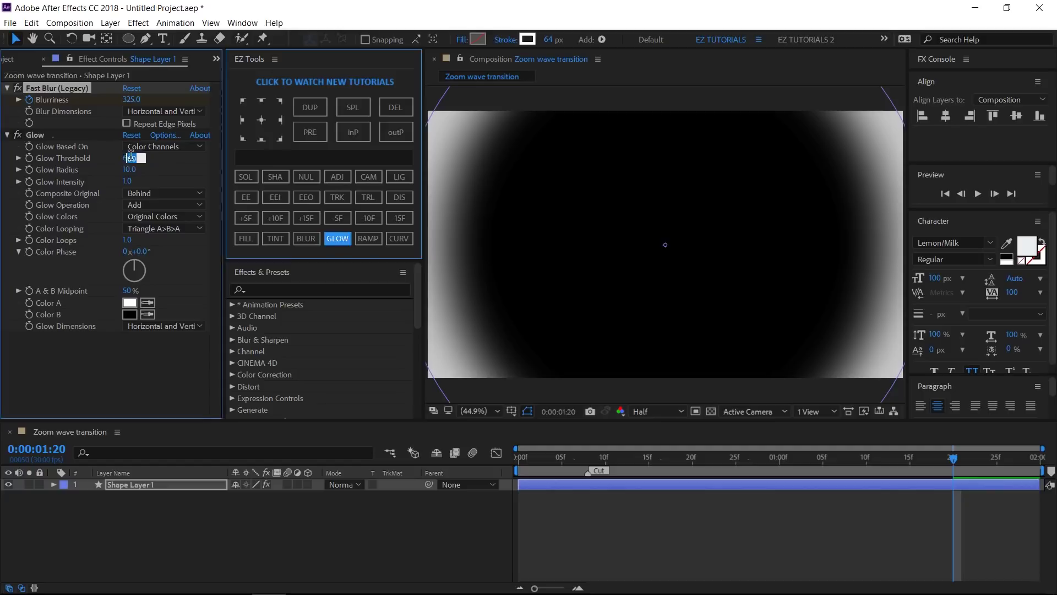
pyautogui.press('Tab')
pyautogui.write('625')
pyautogui.press('Tab')
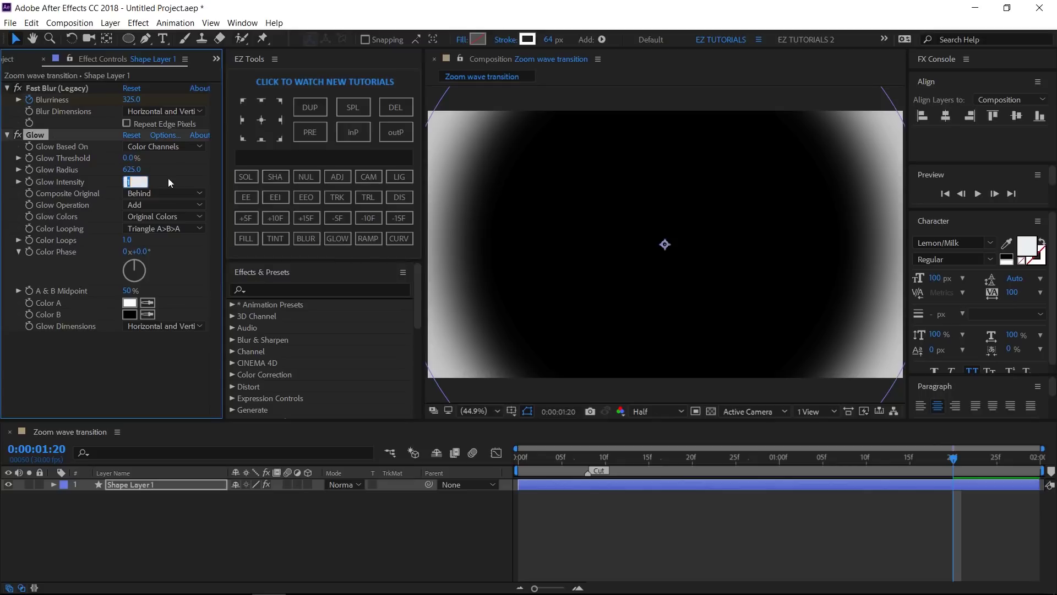
pyautogui.write('12')
pyautogui.press('Return')
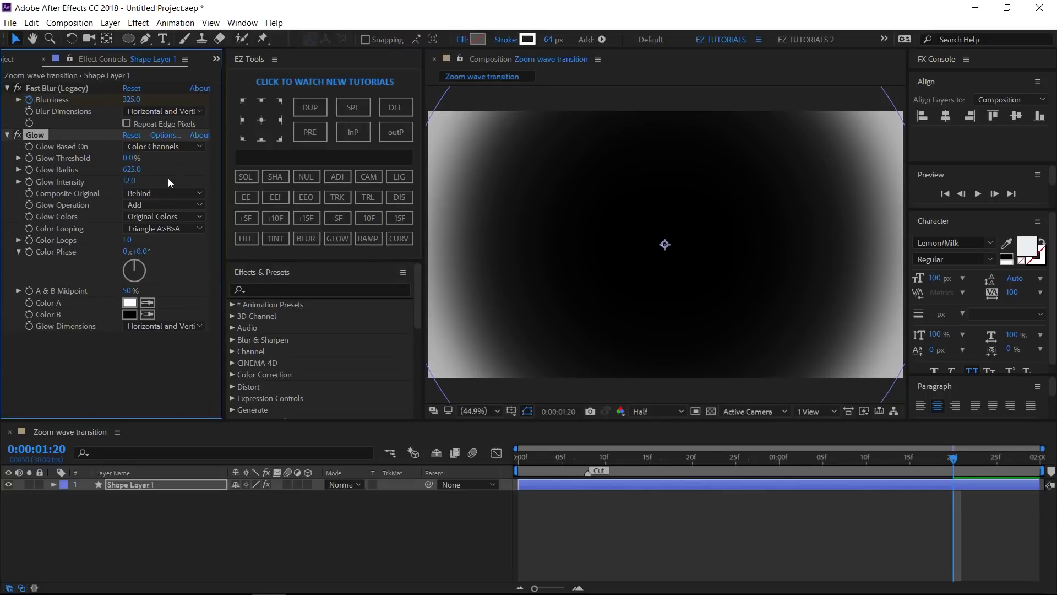
# Step: Add a second Glow with threshold 0%, radius 428 and intensity 0
pyautogui.click(340, 240)
pyautogui.click(137, 363)
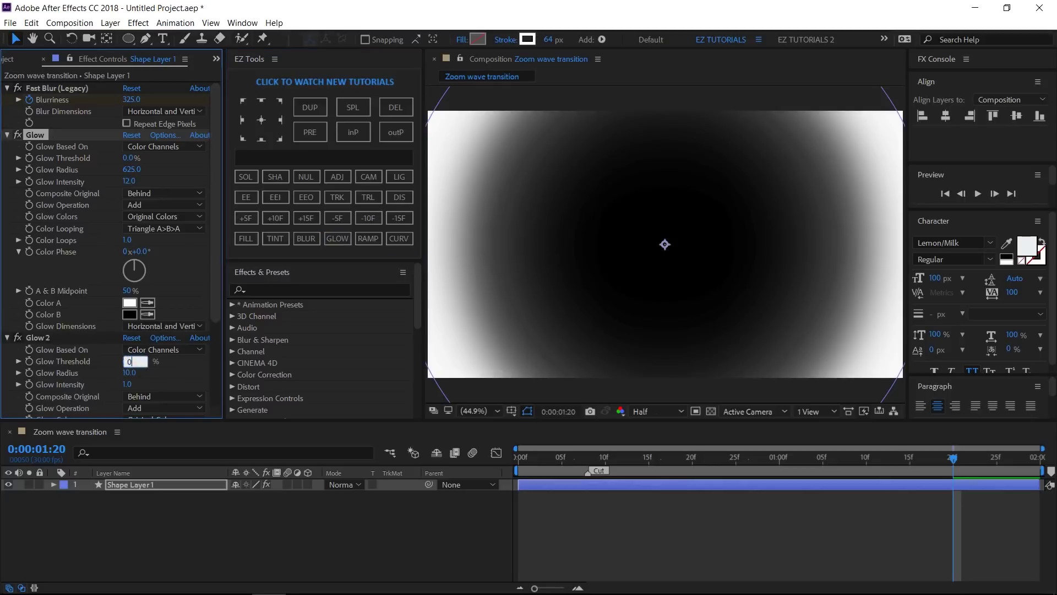
pyautogui.press('Tab')
pyautogui.write('428')
pyautogui.press('Tab')
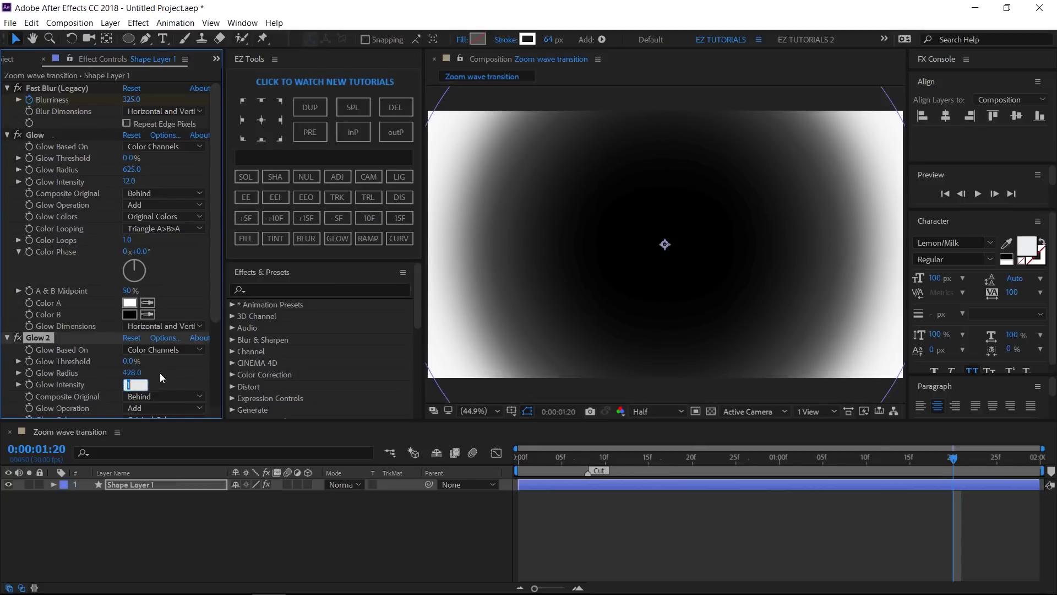
pyautogui.write('0')
pyautogui.press('Return')
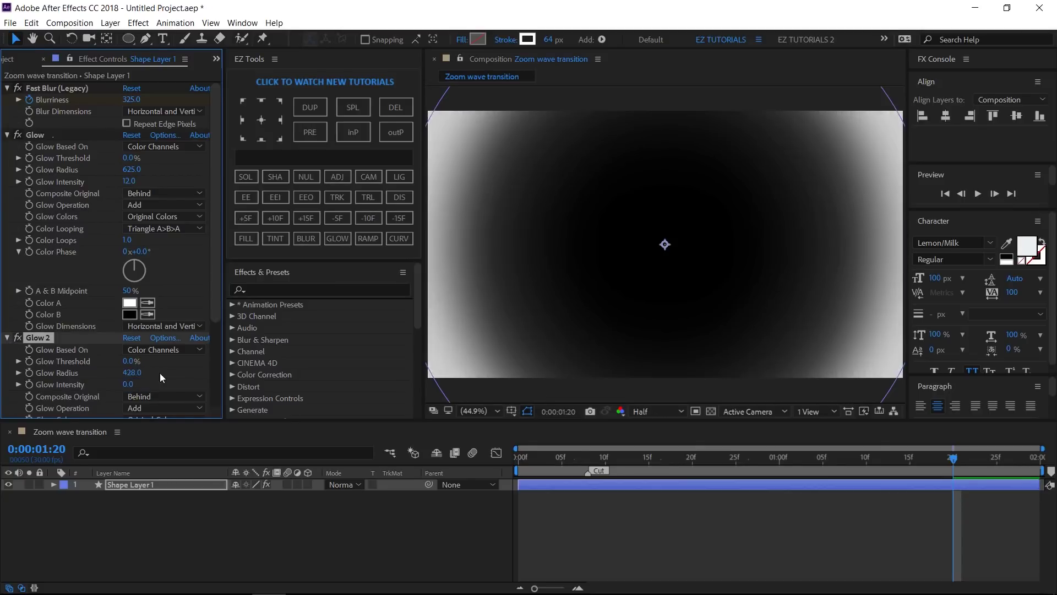
pyautogui.click(945, 195)
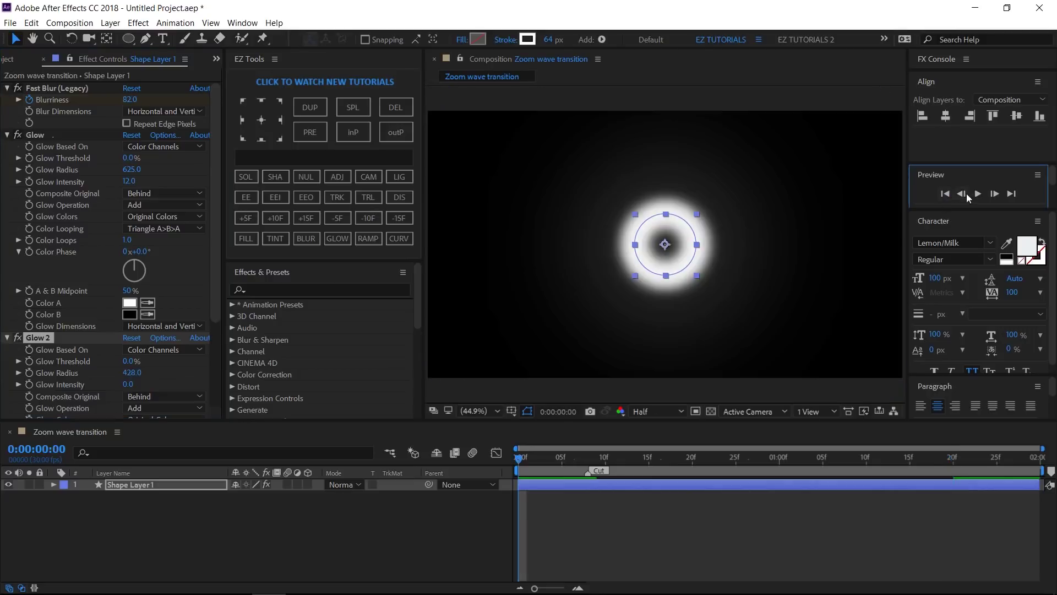
# Step: Preview the animation, then precompose Shape Layer 1 into a comp named 'Ring'
pyautogui.click(977, 194)
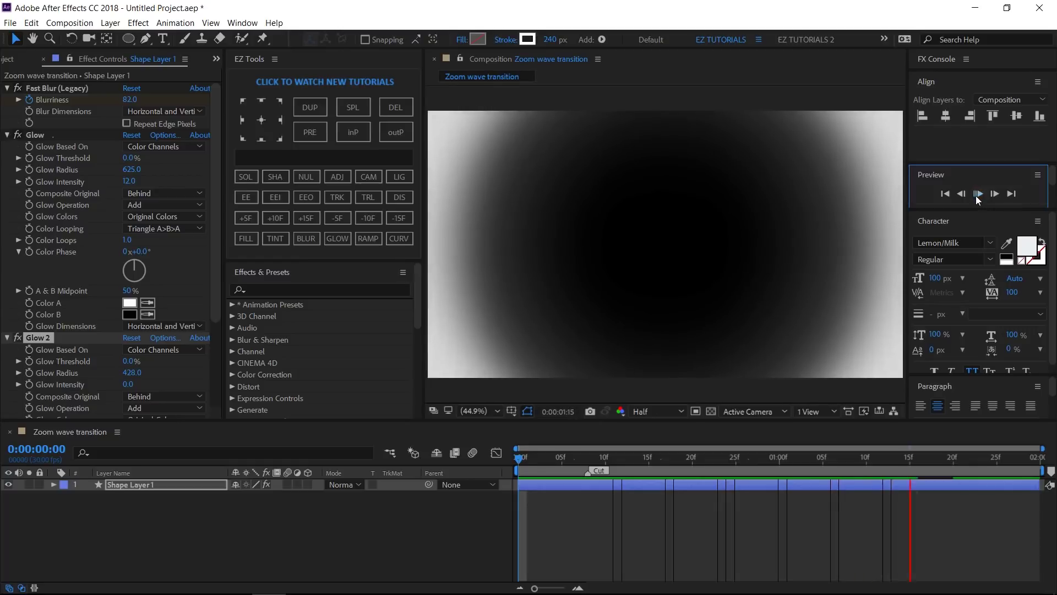
pyautogui.click(977, 194)
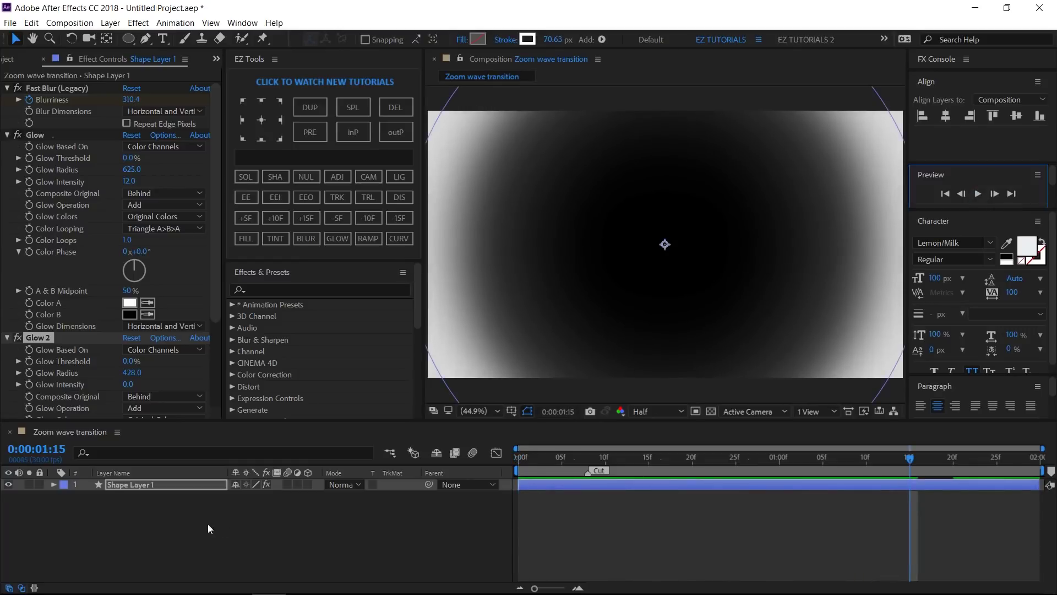
pyautogui.click(147, 488)
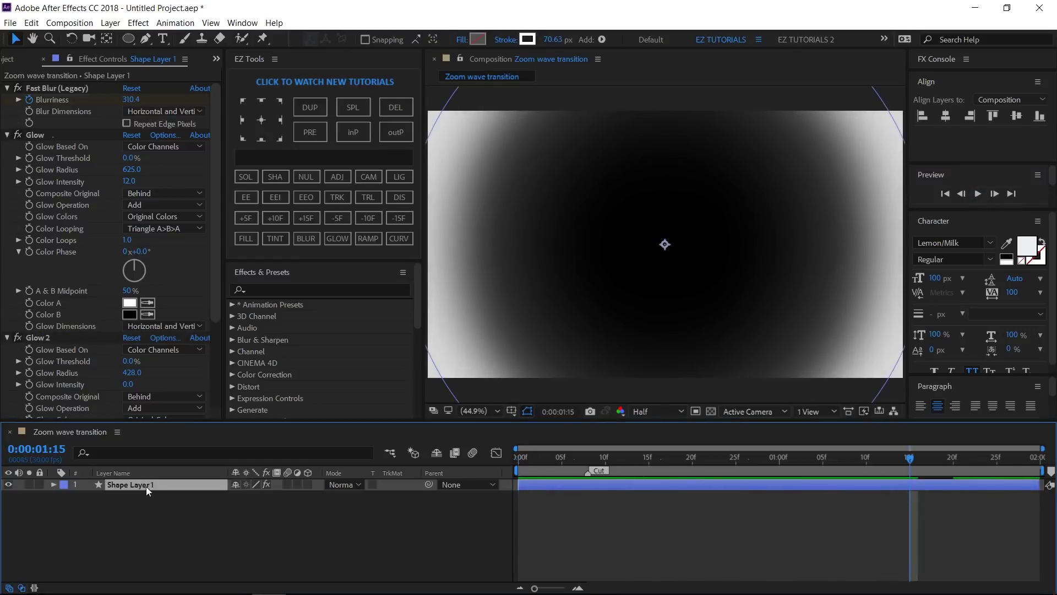
pyautogui.click(303, 158)
pyautogui.write('Ring')
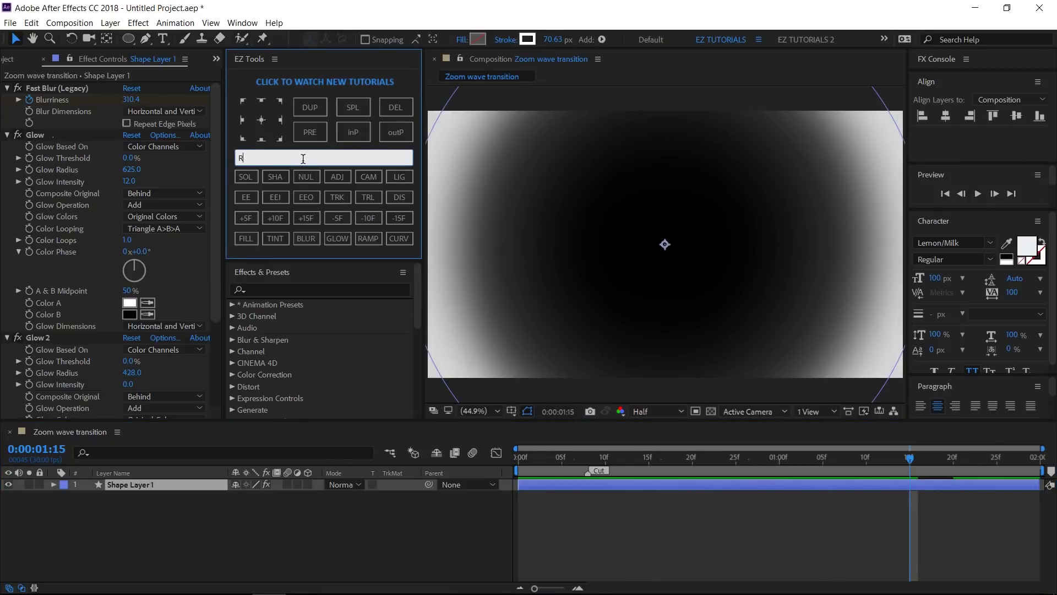
pyautogui.click(320, 131)
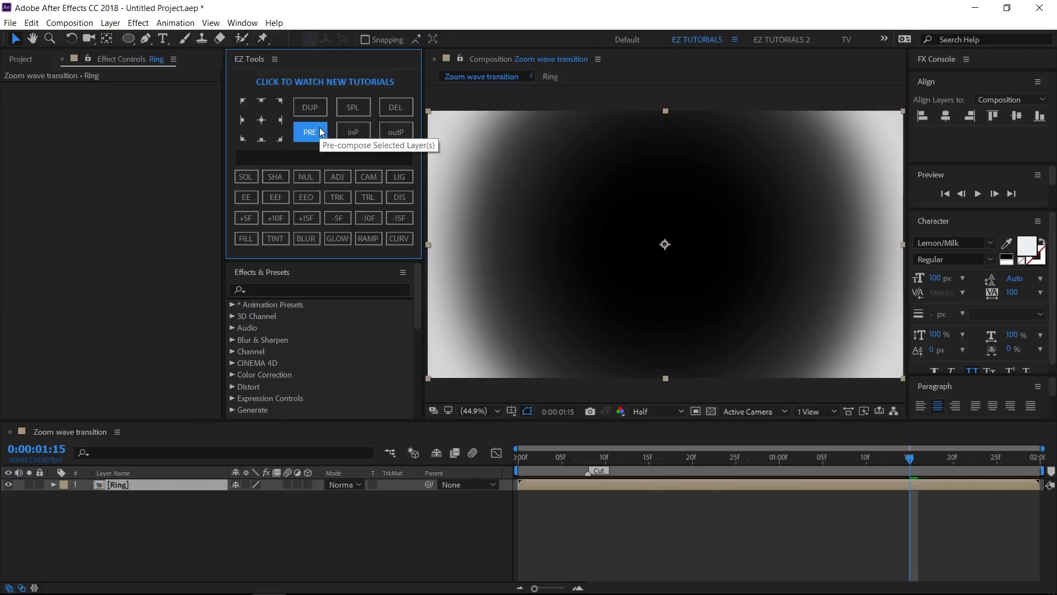
# Step: Hide the Ring layer and enable its Collapse Transformations switch
pyautogui.click(5, 485)
pyautogui.click(7, 485)
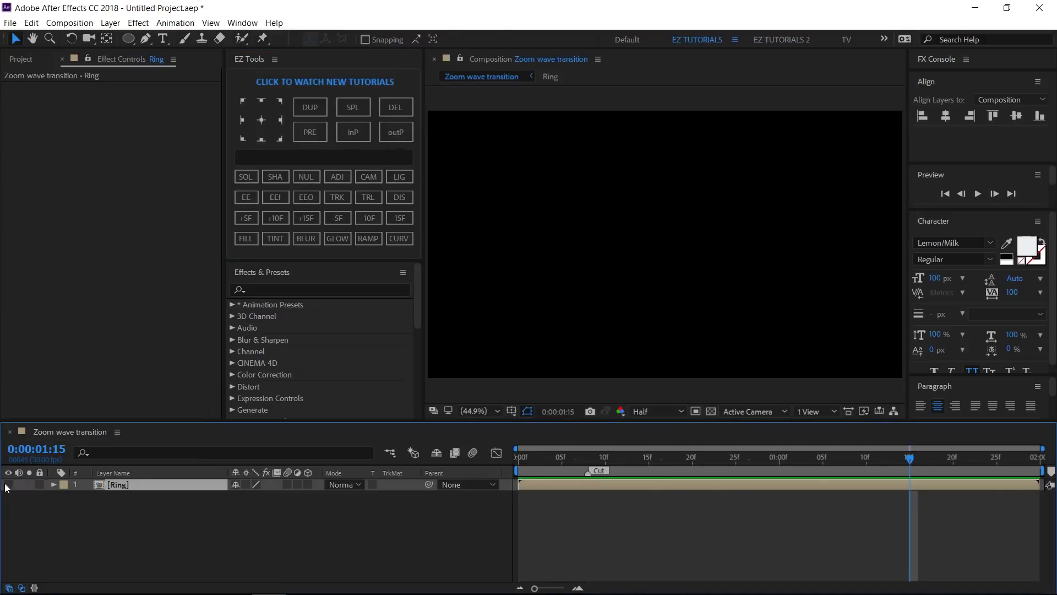
pyautogui.click(245, 484)
# Step: Add image 1.jpg and image 2.jpg from the Assets folder to the timeline
pyautogui.click(21, 59)
pyautogui.click(61, 196)
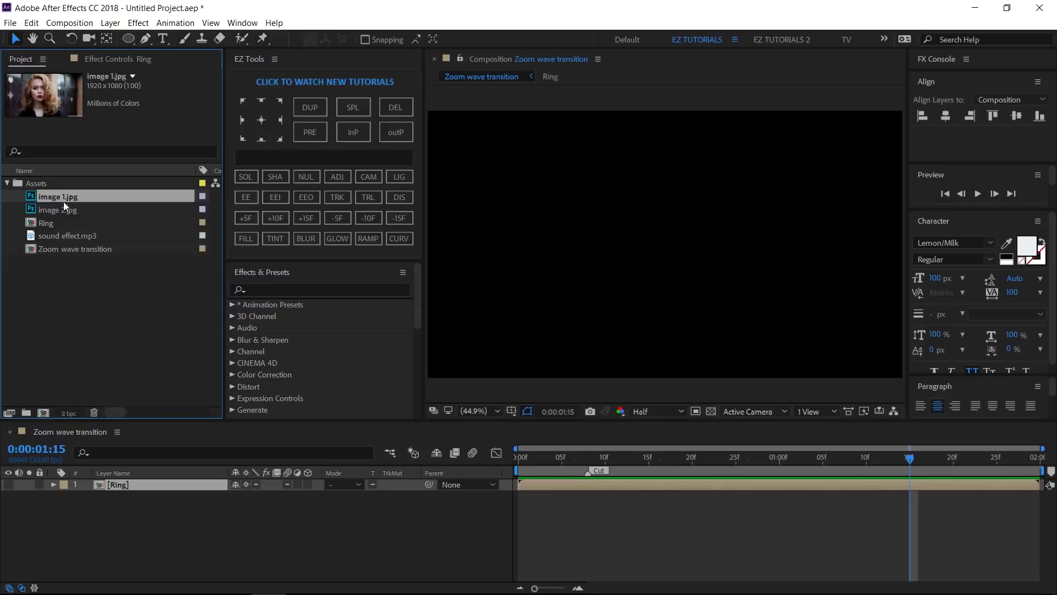
pyautogui.keyDown('shift'); pyautogui.click(61, 211); pyautogui.keyUp('shift')
pyautogui.moveTo(74, 210); pyautogui.dragTo(95, 479)
pyautogui.click(108, 534)
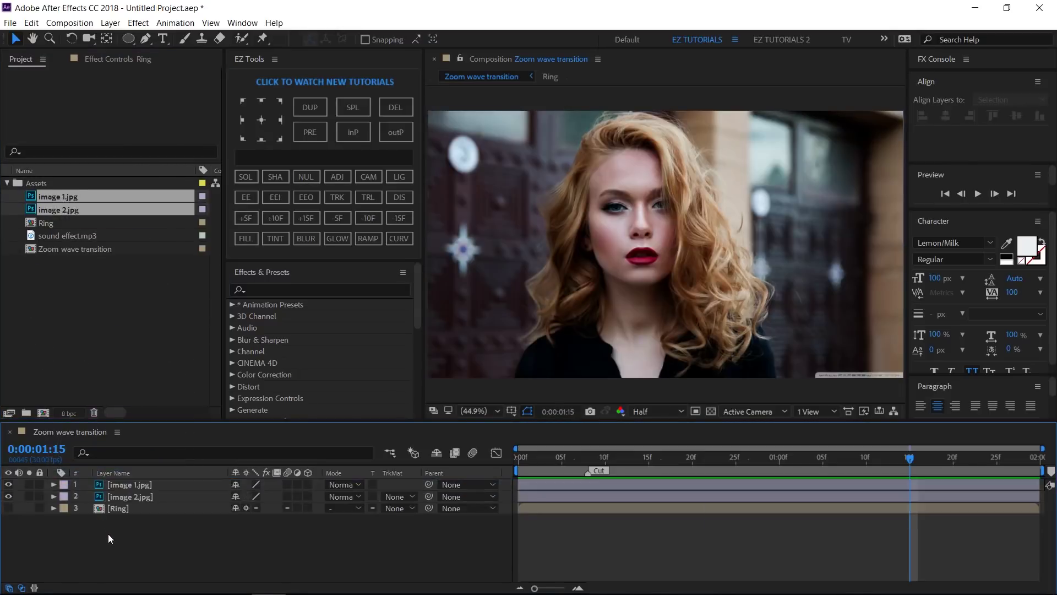
# Step: Trim image 1.jpg to start at frame 8
pyautogui.click(587, 458)
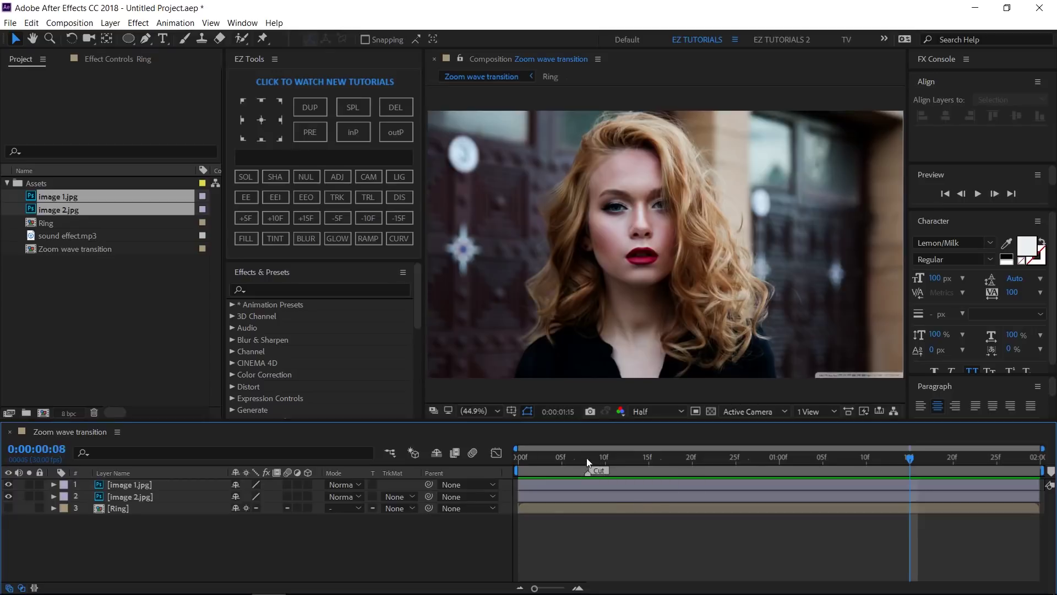
pyautogui.click(138, 486)
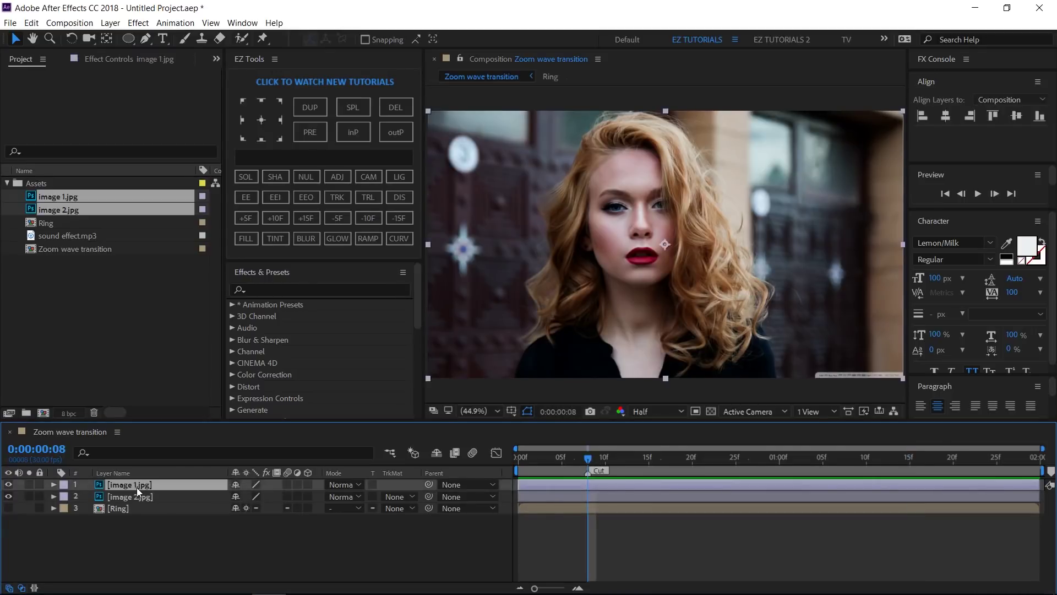
pyautogui.click(352, 134)
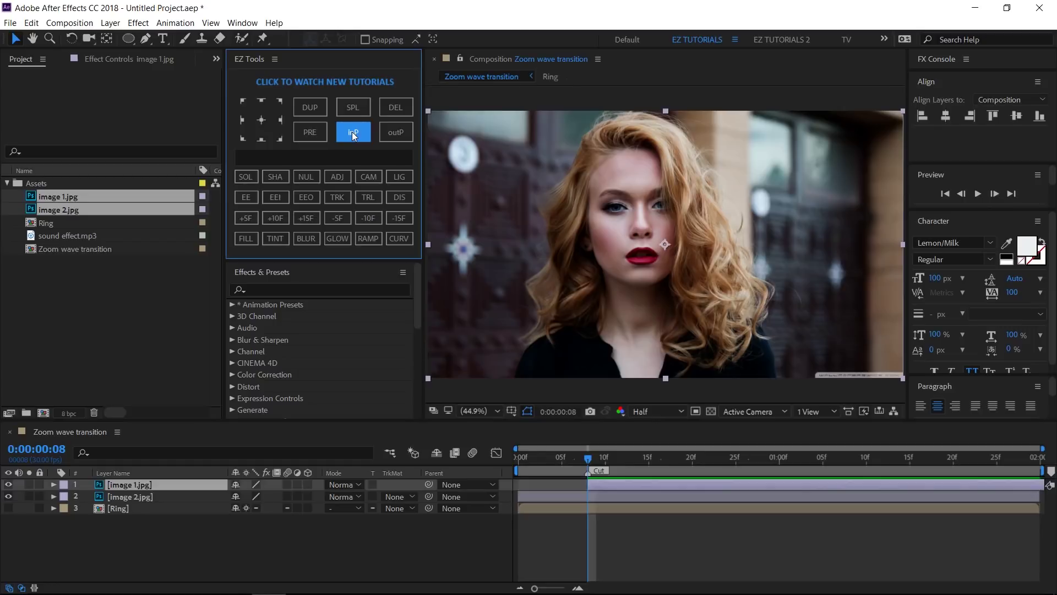
# Step: Add an adjustment layer ending at frame 8 and rename it 'blur'
pyautogui.click(342, 181)
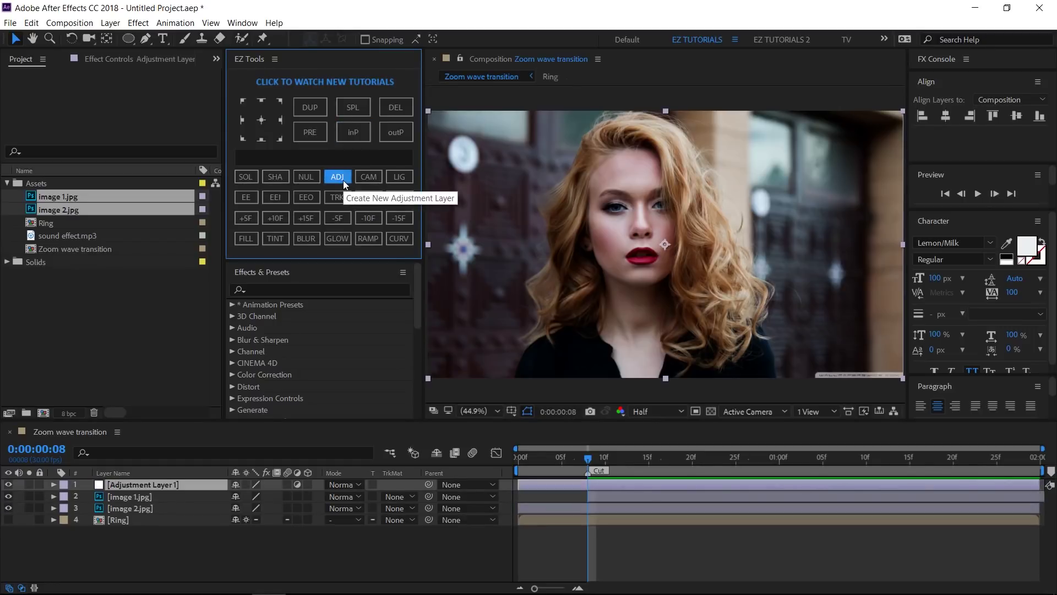
pyautogui.click(186, 481)
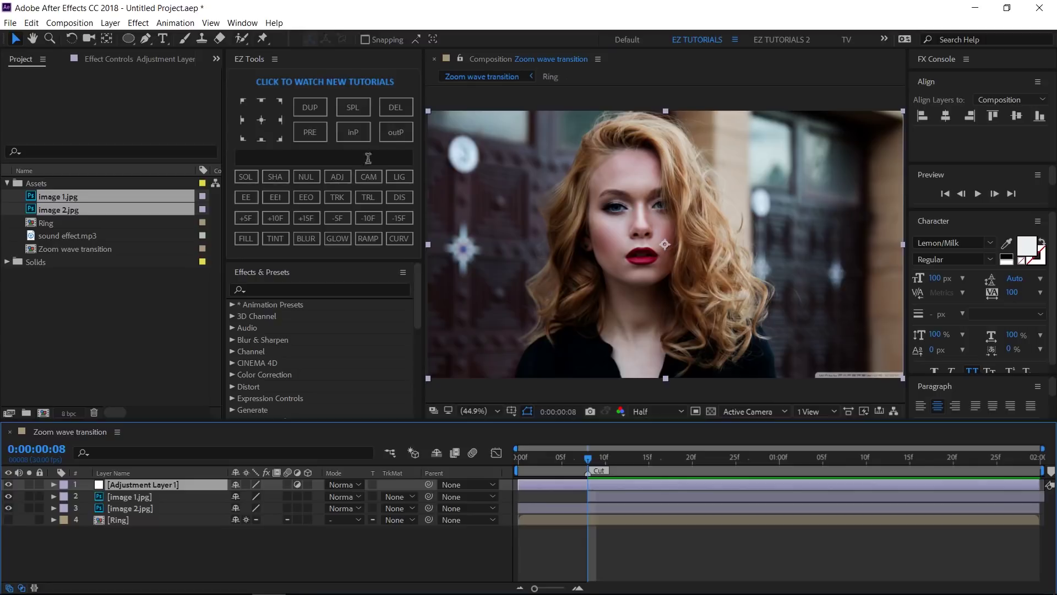
pyautogui.click(397, 134)
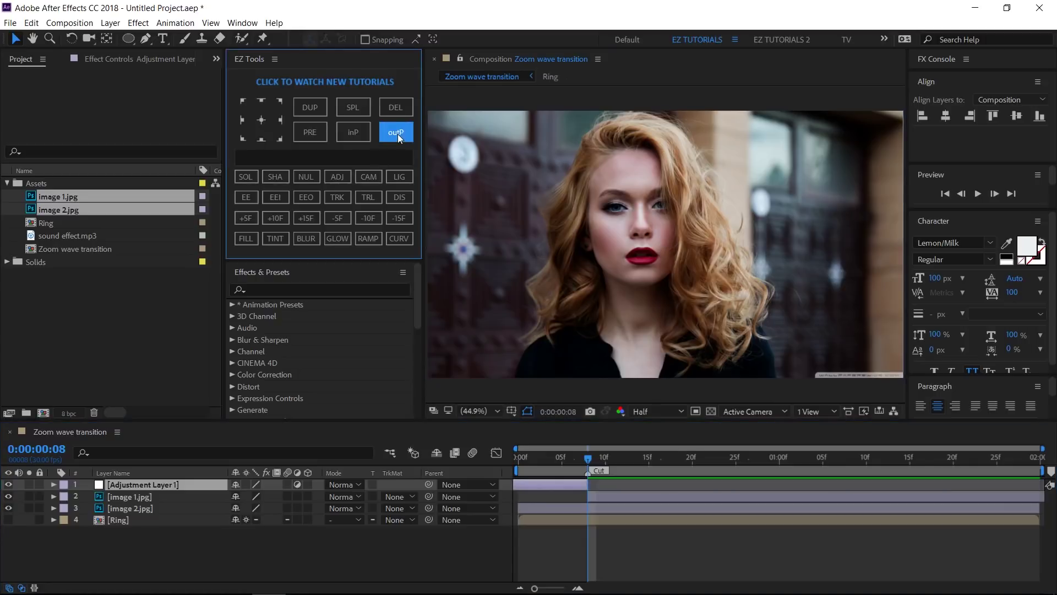
pyautogui.click(154, 486)
pyautogui.press('Return')
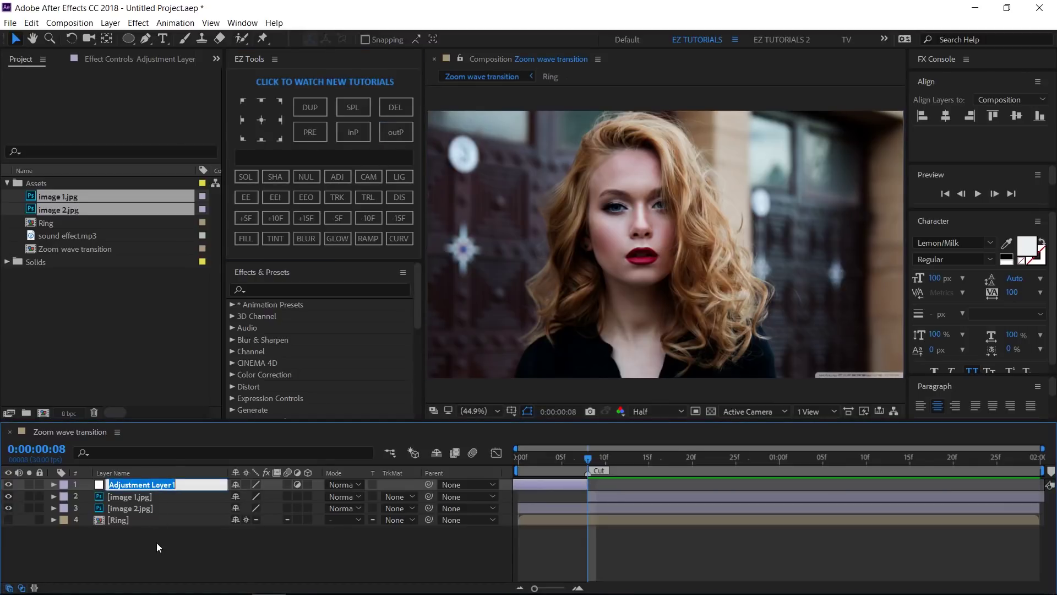
pyautogui.write('blur')
pyautogui.press('Return')
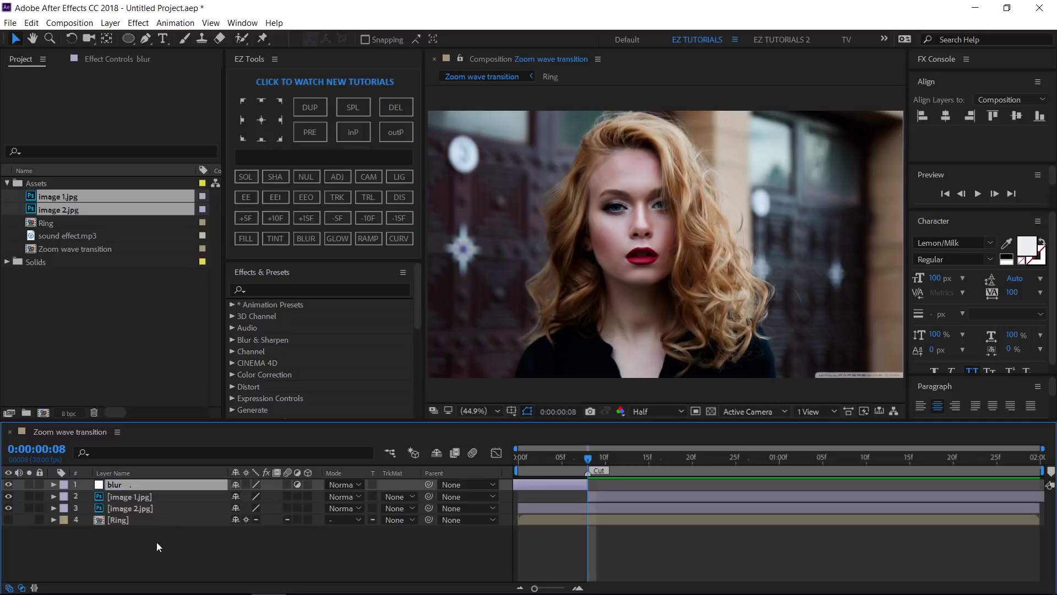
# Step: Apply Radial Blur to the blur layer
pyautogui.click(263, 289)
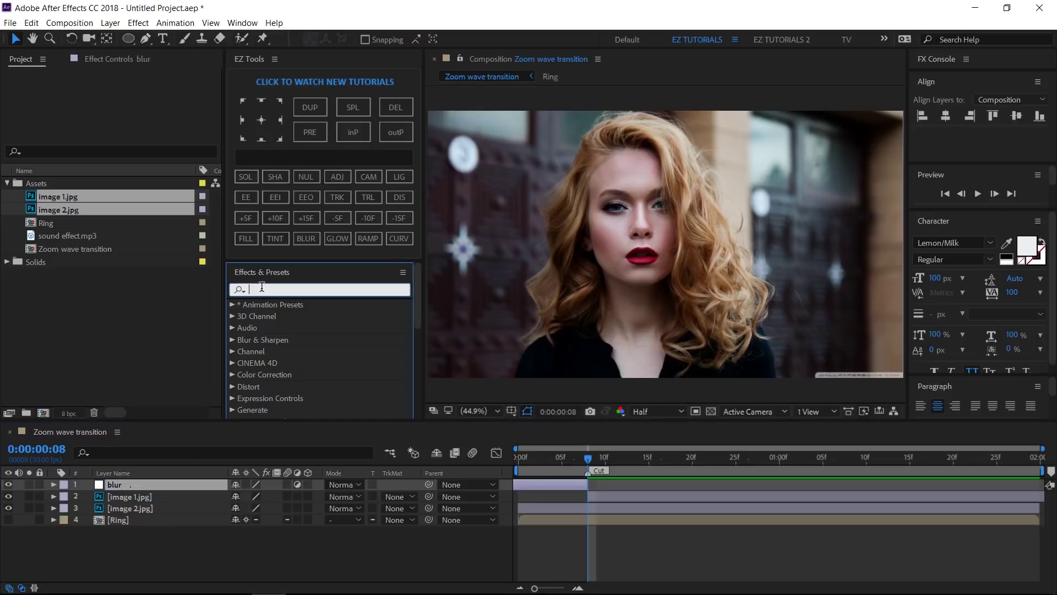
pyautogui.write('radia')
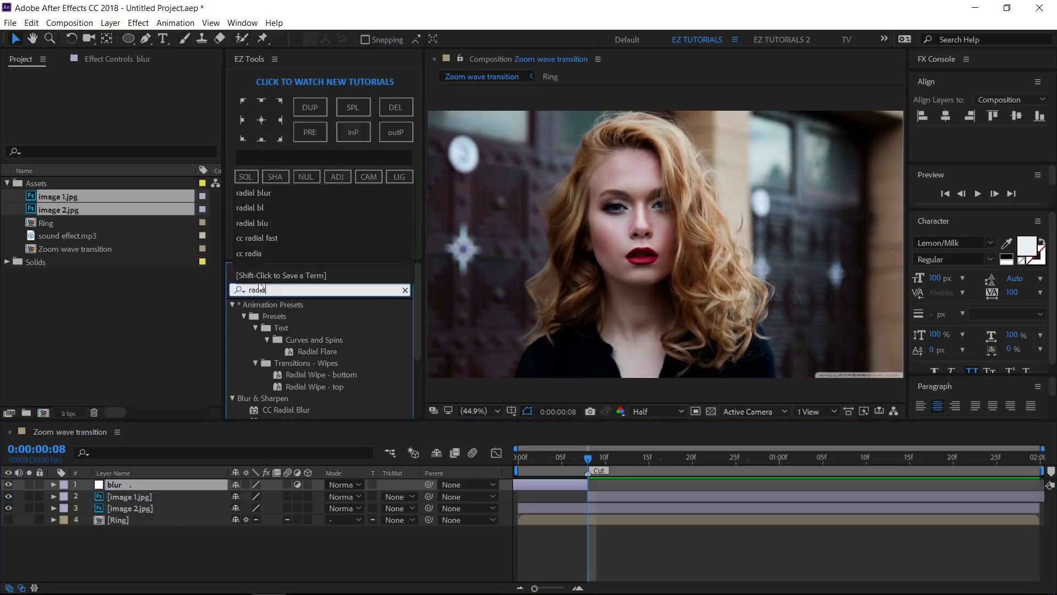
pyautogui.write('l blur')
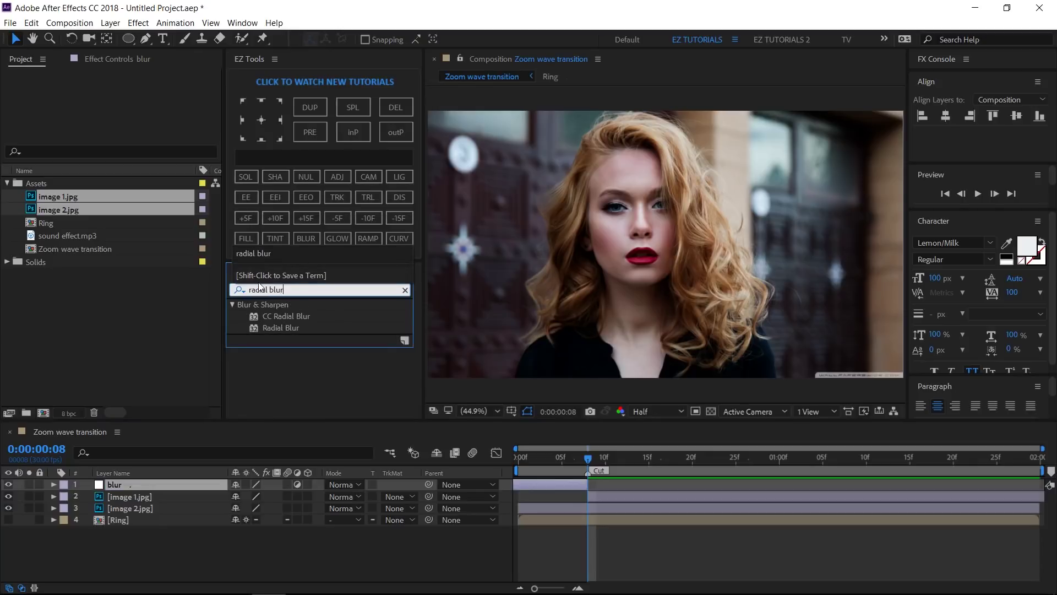
pyautogui.moveTo(278, 329); pyautogui.dragTo(146, 487)
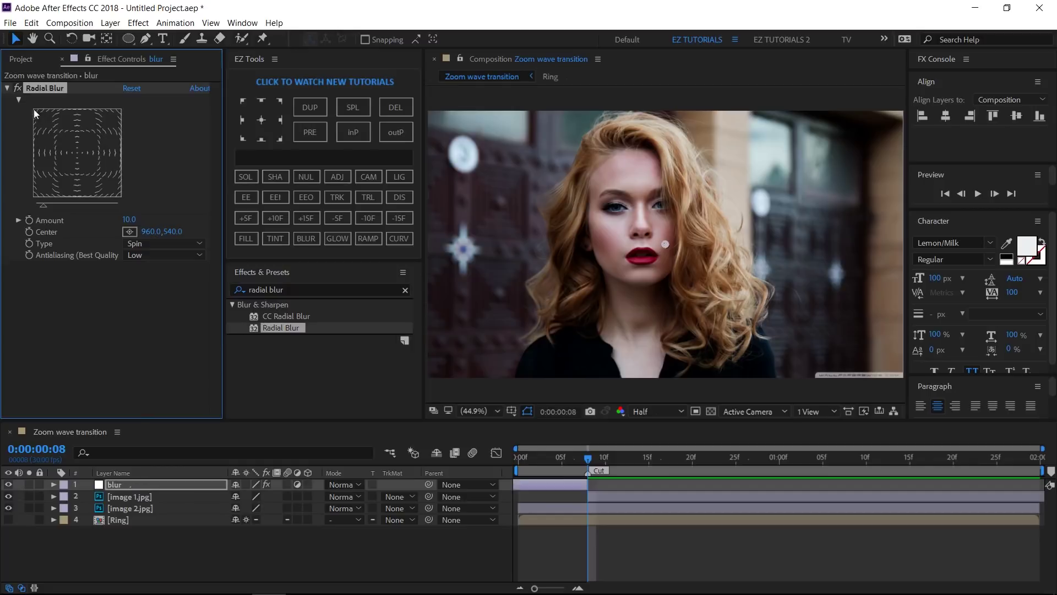
pyautogui.click(18, 100)
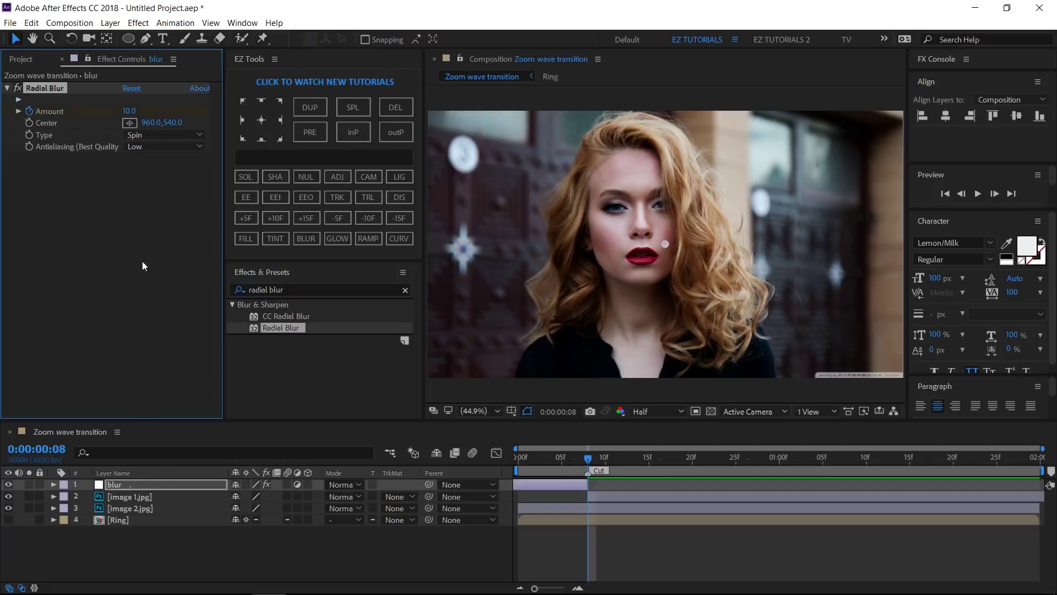
# Step: Set Radial Blur Amount 0, Type Zoom, Antialiasing High, then add another adjustment layer
pyautogui.click(556, 462)
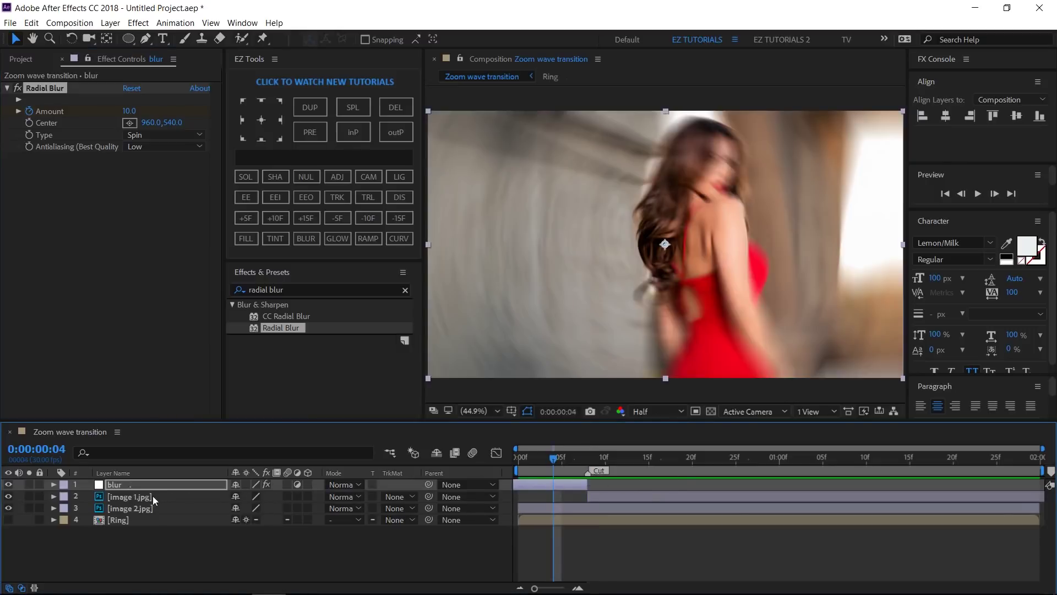
pyautogui.click(129, 111)
pyautogui.write('0')
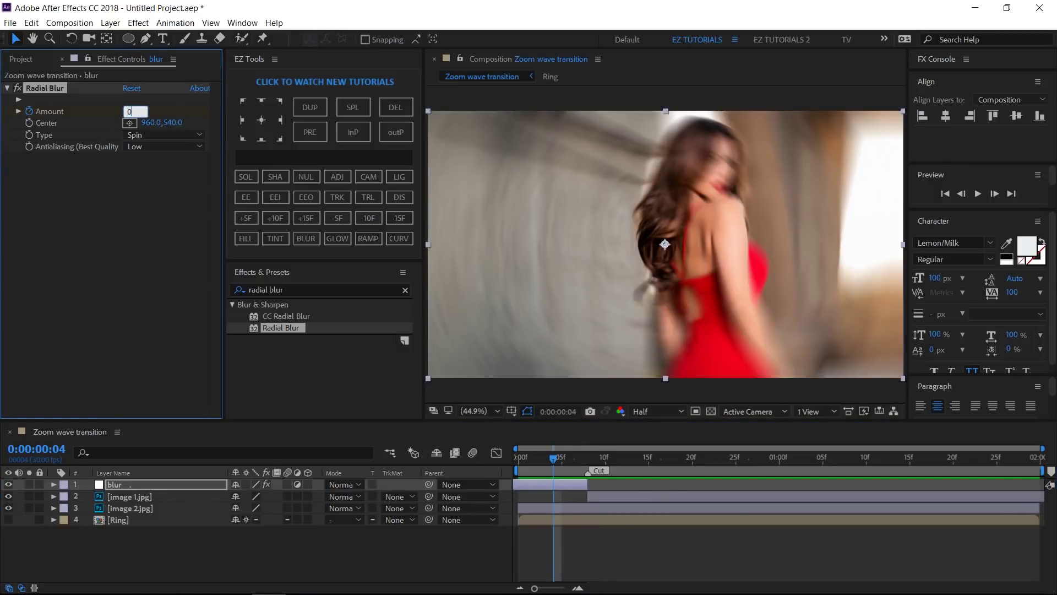
pyautogui.click(120, 196)
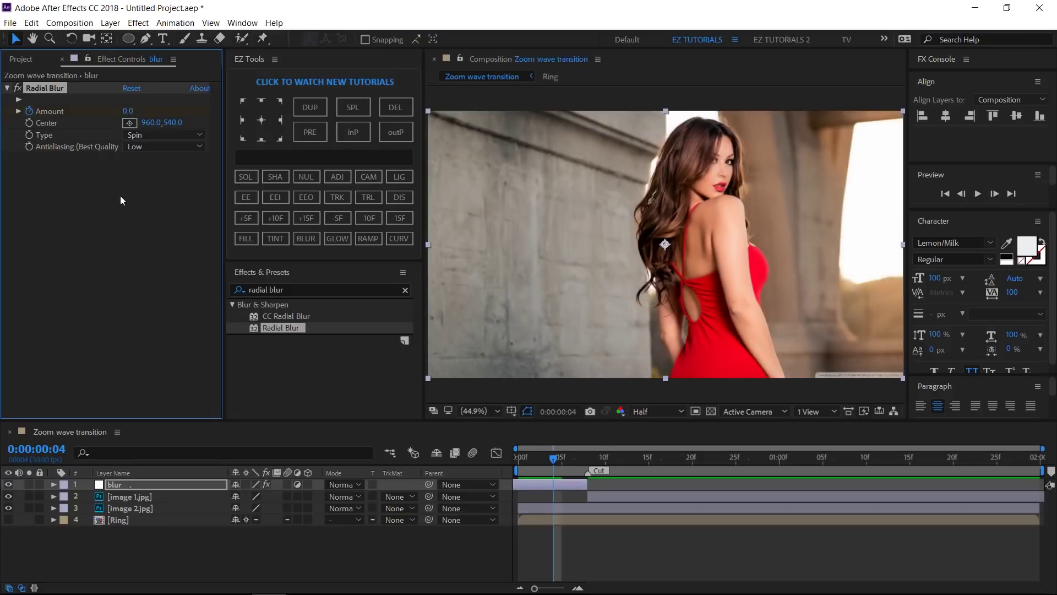
pyautogui.click(153, 135)
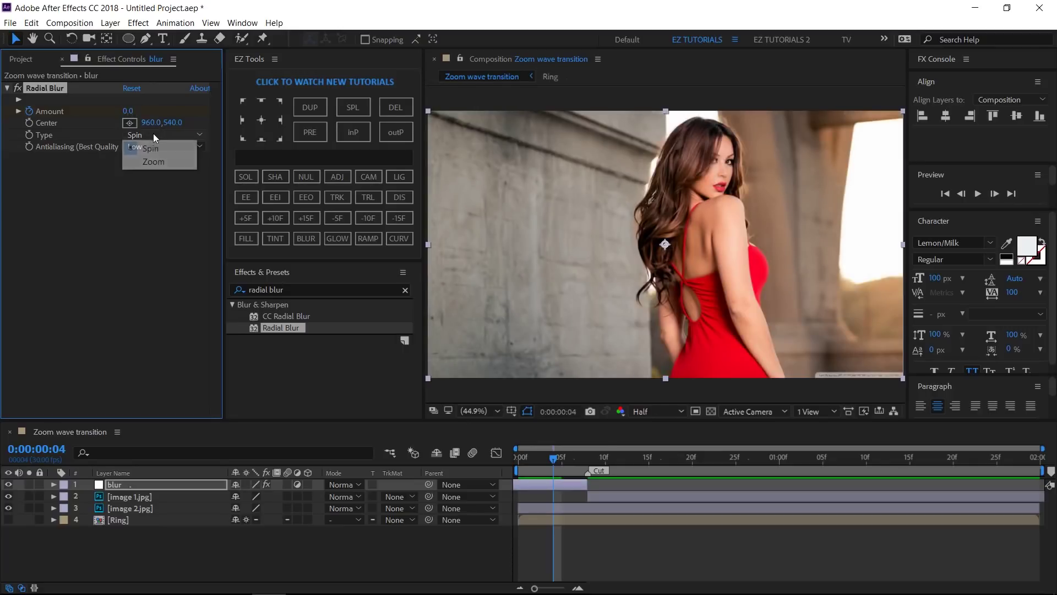
pyautogui.click(154, 161)
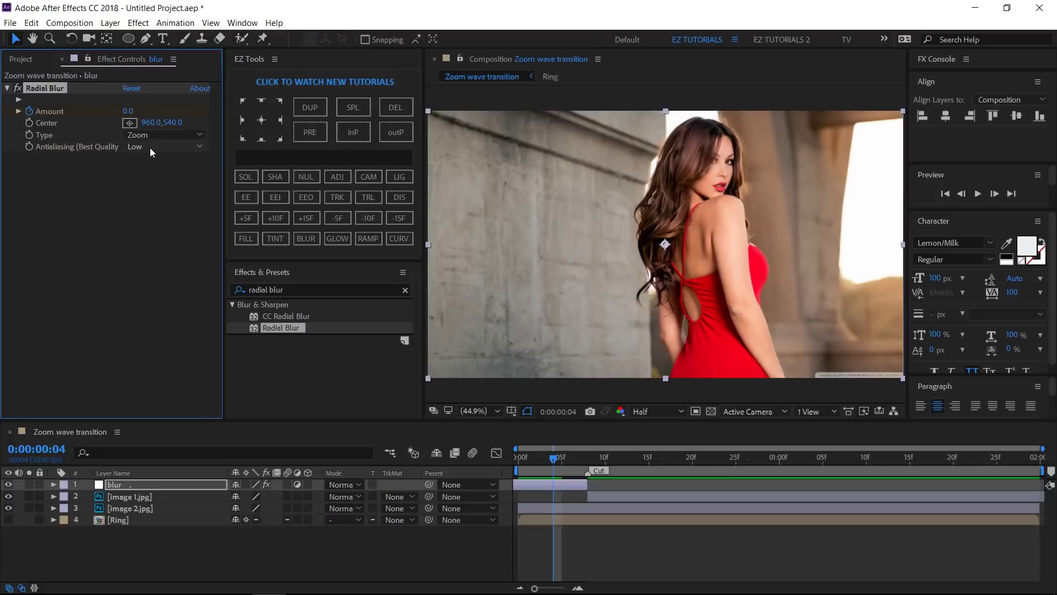
pyautogui.click(150, 148)
pyautogui.click(150, 173)
pyautogui.click(141, 202)
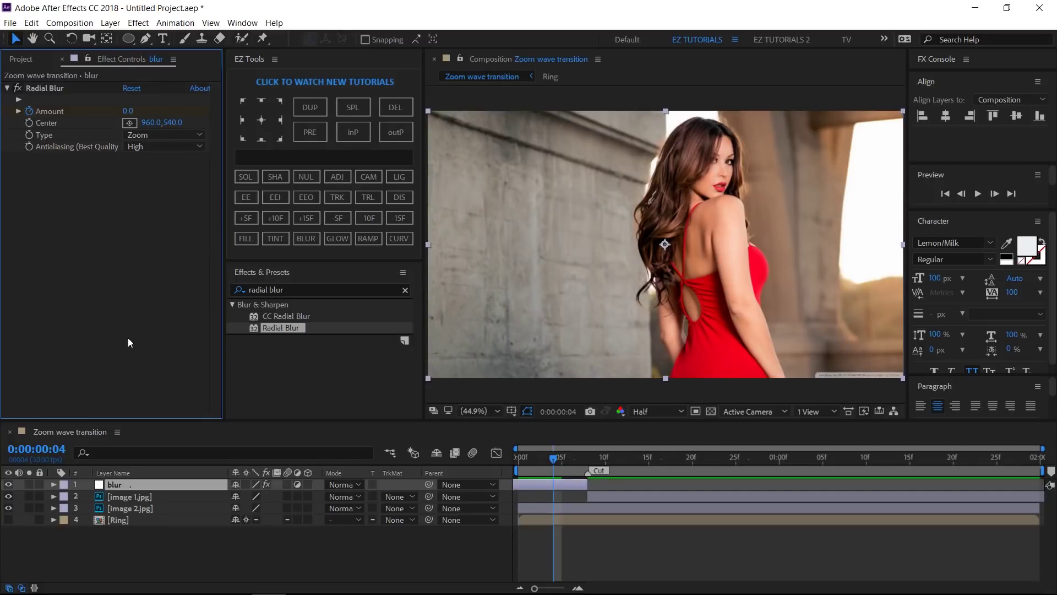
pyautogui.click(337, 176)
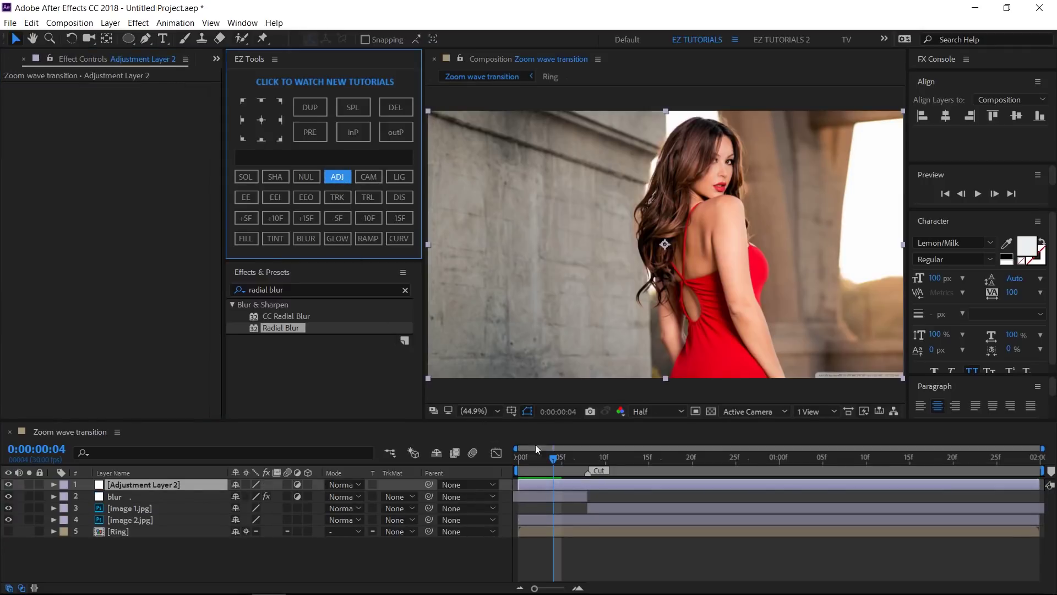
# Step: Trim the new adjustment layer to end at frame 8 and rename the second one 'distort in'
pyautogui.click(587, 453)
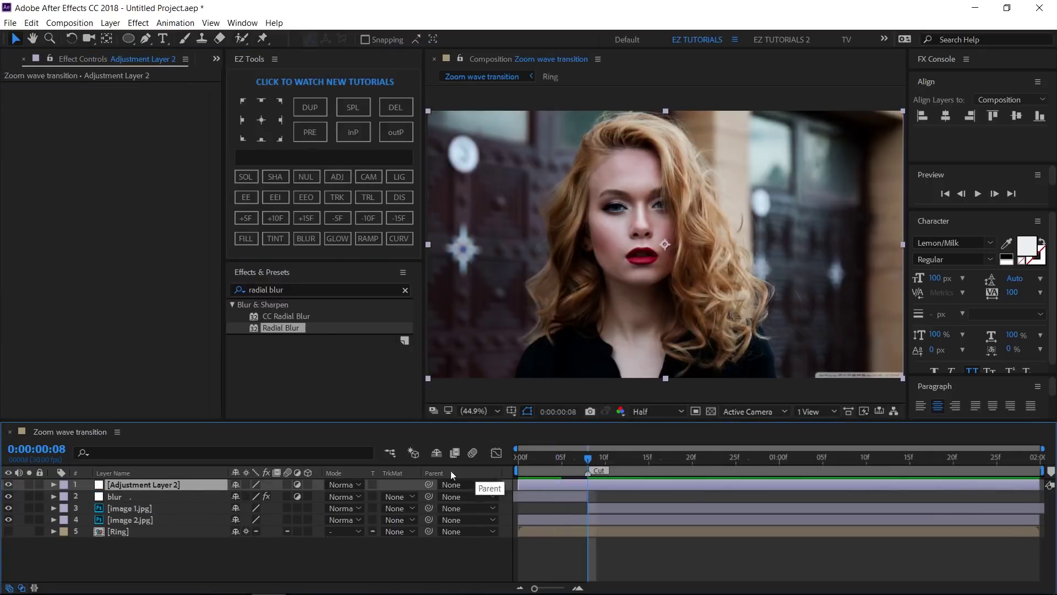
pyautogui.click(392, 136)
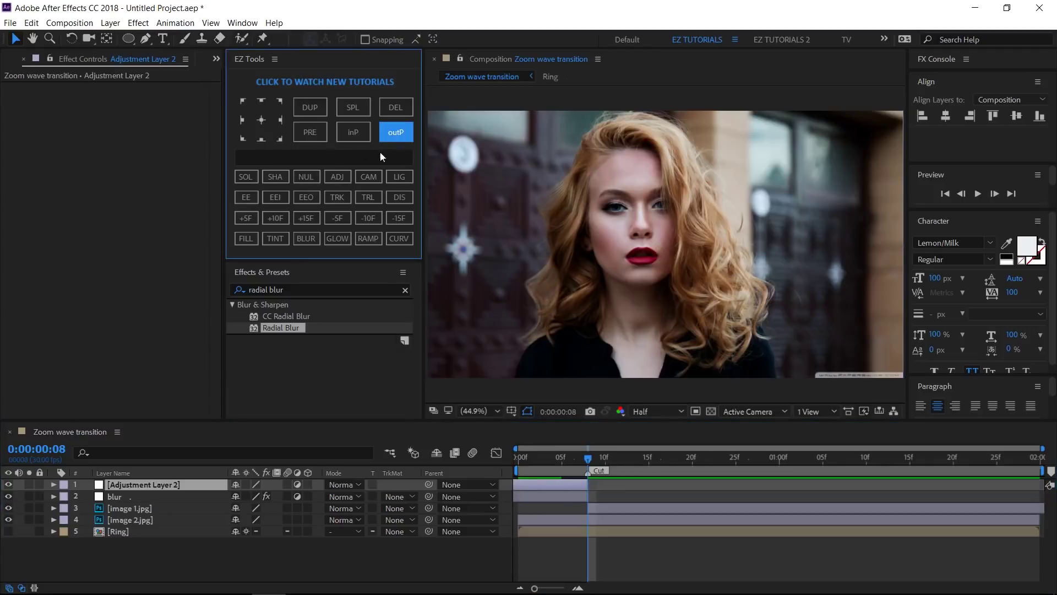
pyautogui.click(166, 487)
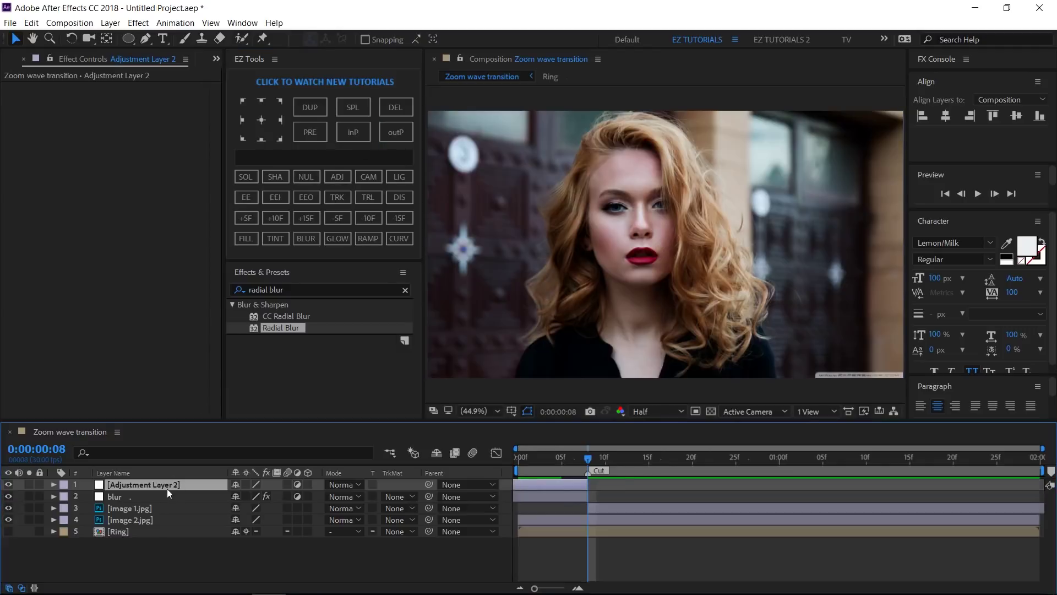
pyautogui.press('Return')
pyautogui.write('d')
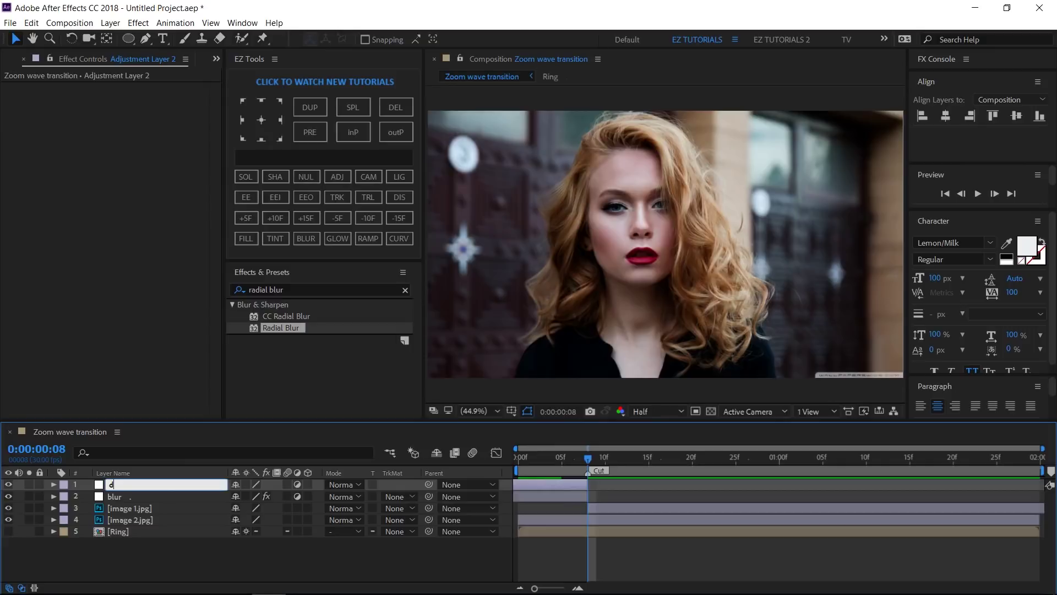
pyautogui.write('istort in')
pyautogui.press('Return')
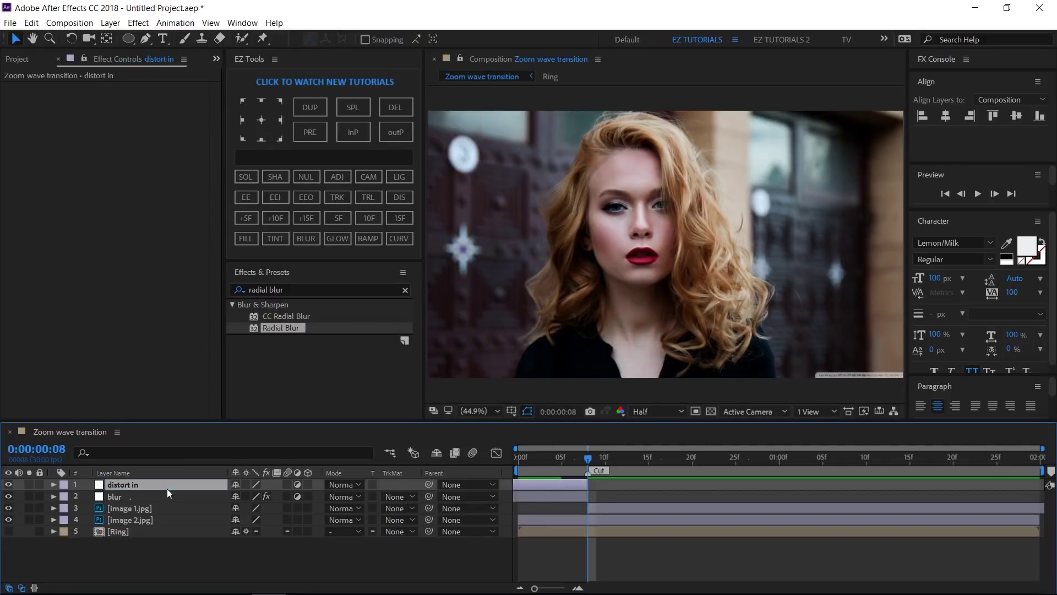
# Step: Apply Optics Compensation to distort in with Reverse Lens Distortion on and Field Of View 150
pyautogui.click(240, 292)
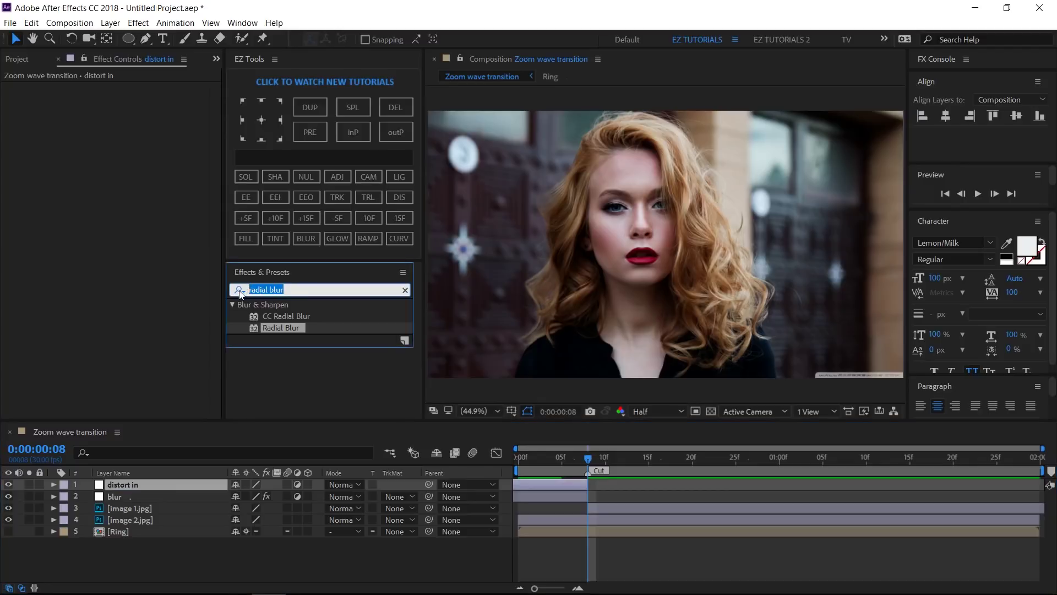
pyautogui.write('opti')
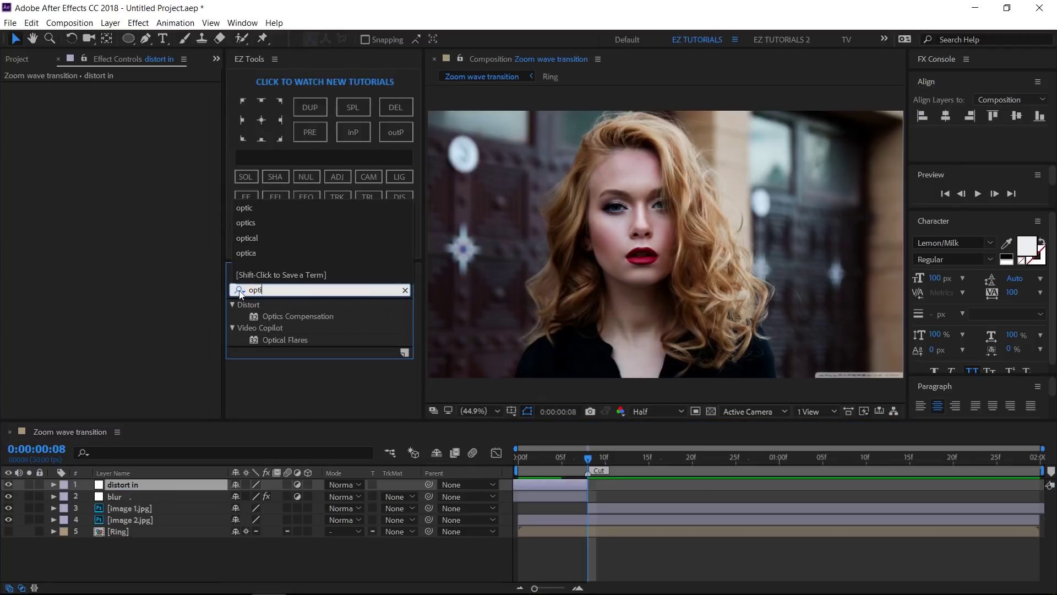
pyautogui.moveTo(308, 313); pyautogui.dragTo(160, 268)
pyautogui.click(127, 111)
pyautogui.click(127, 100)
pyautogui.write('150')
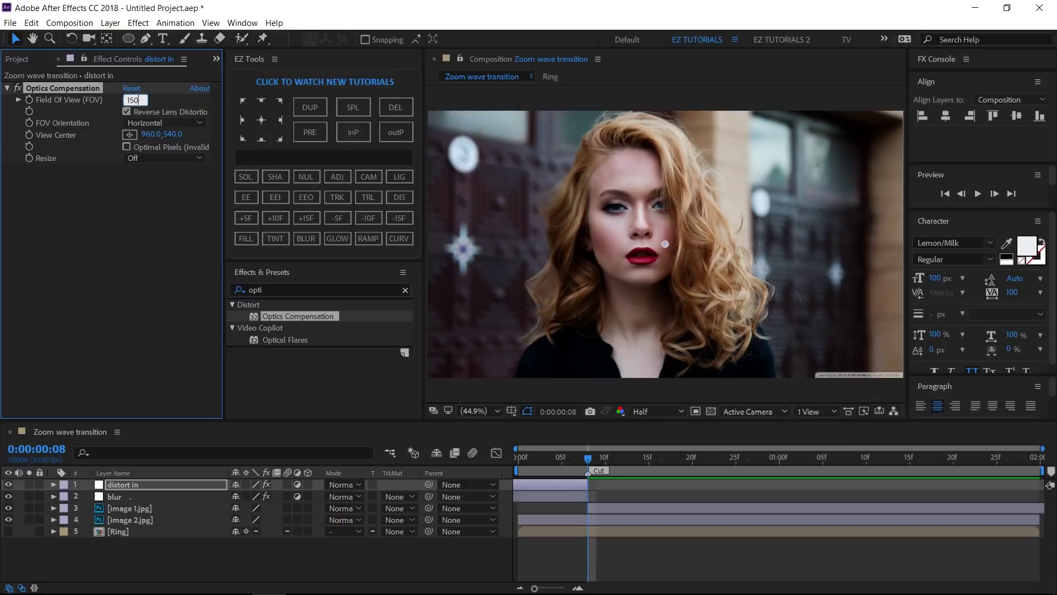
pyautogui.press('Return')
# Step: Keyframe Field Of View at 150, then at 0 on frame 4
pyautogui.click(29, 100)
pyautogui.click(553, 459)
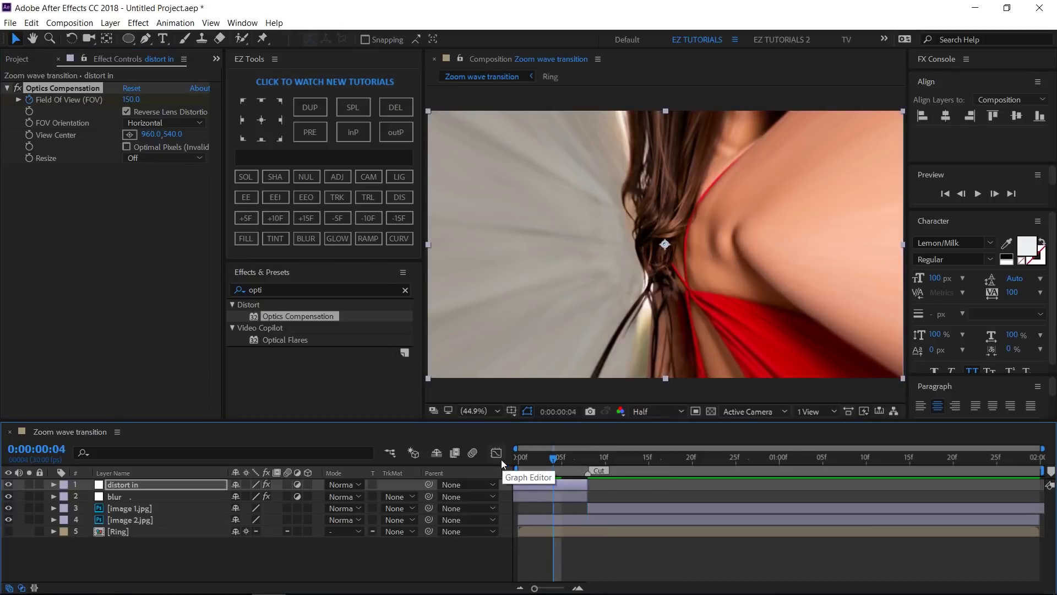
pyautogui.click(132, 99)
pyautogui.write('0')
pyautogui.press('Return')
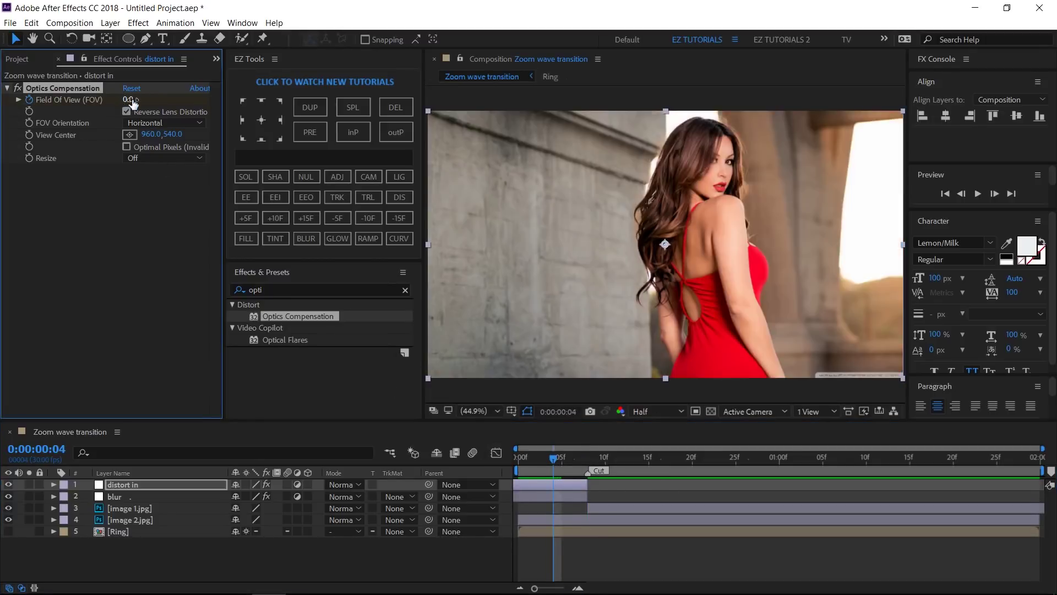
# Step: Easy-ease both Field Of View keyframes and raise their influence to sharpen the speed peak
pyautogui.click(401, 197)
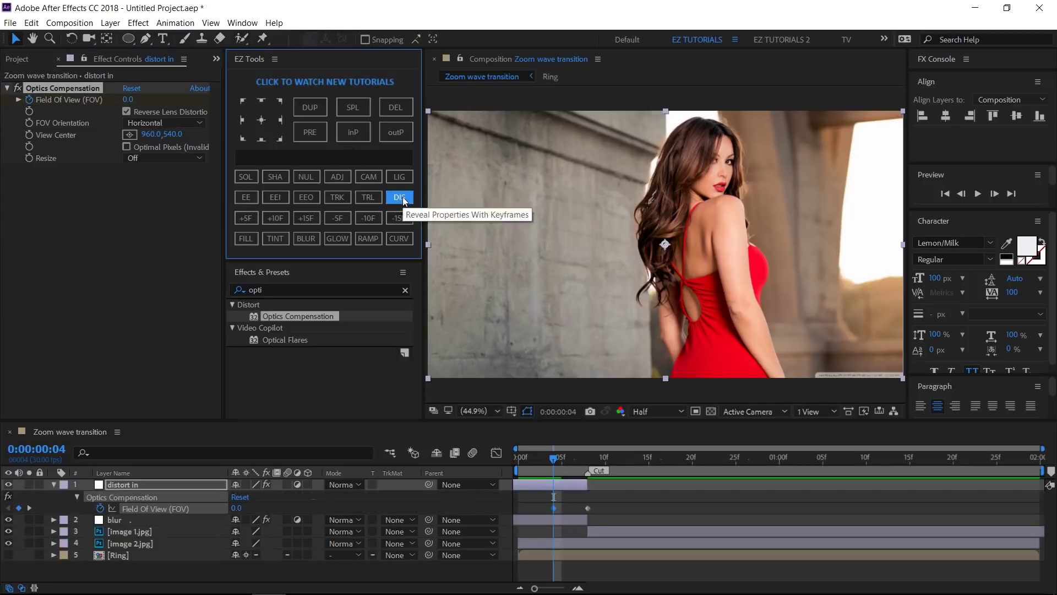
pyautogui.moveTo(603, 502); pyautogui.dragTo(551, 511)
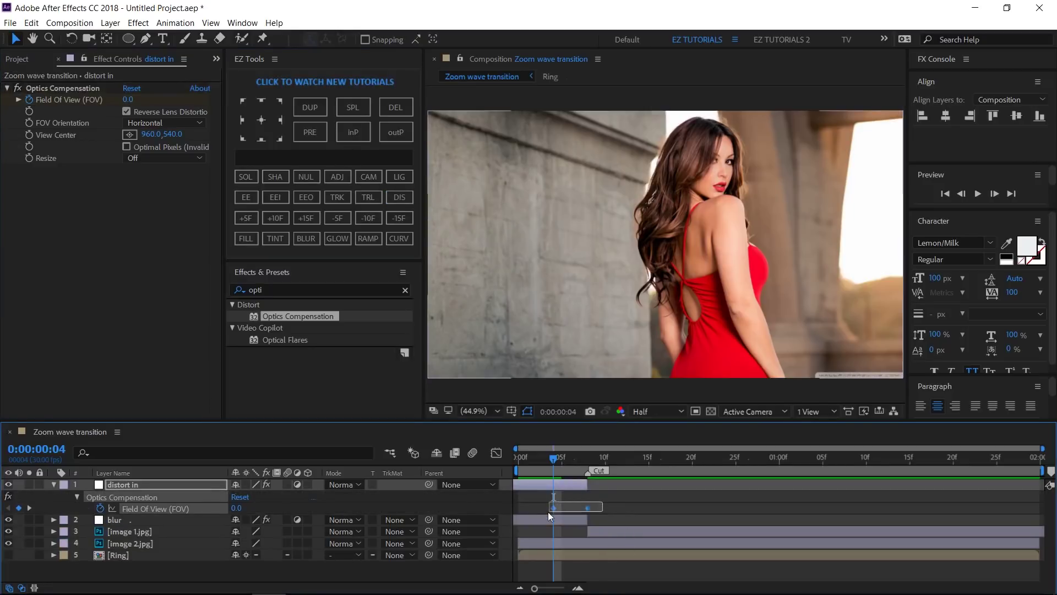
pyautogui.click(245, 198)
pyautogui.click(497, 453)
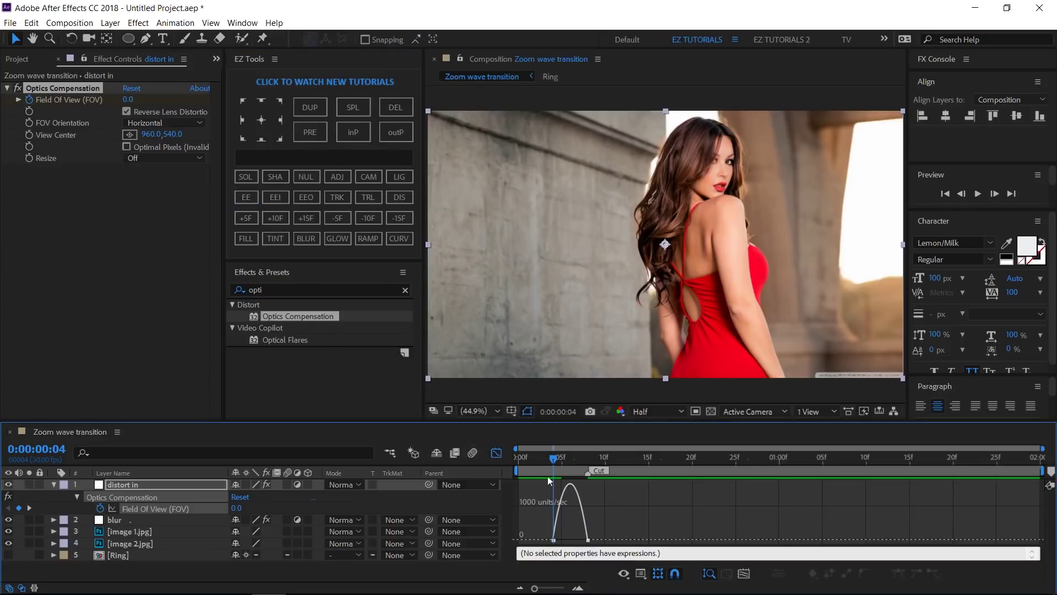
pyautogui.moveTo(602, 533); pyautogui.dragTo(573, 543)
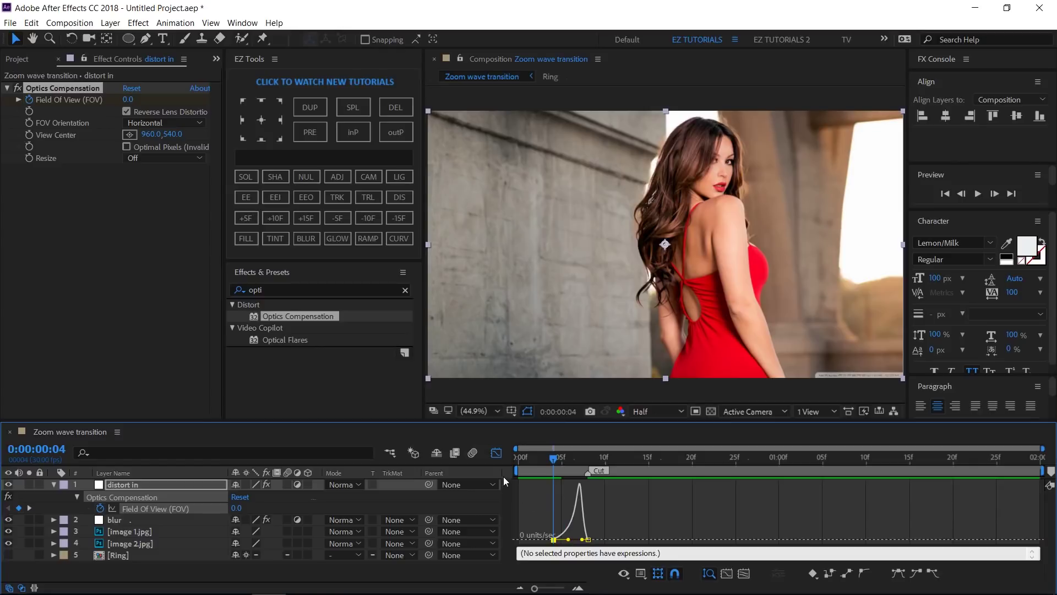
pyautogui.click(495, 452)
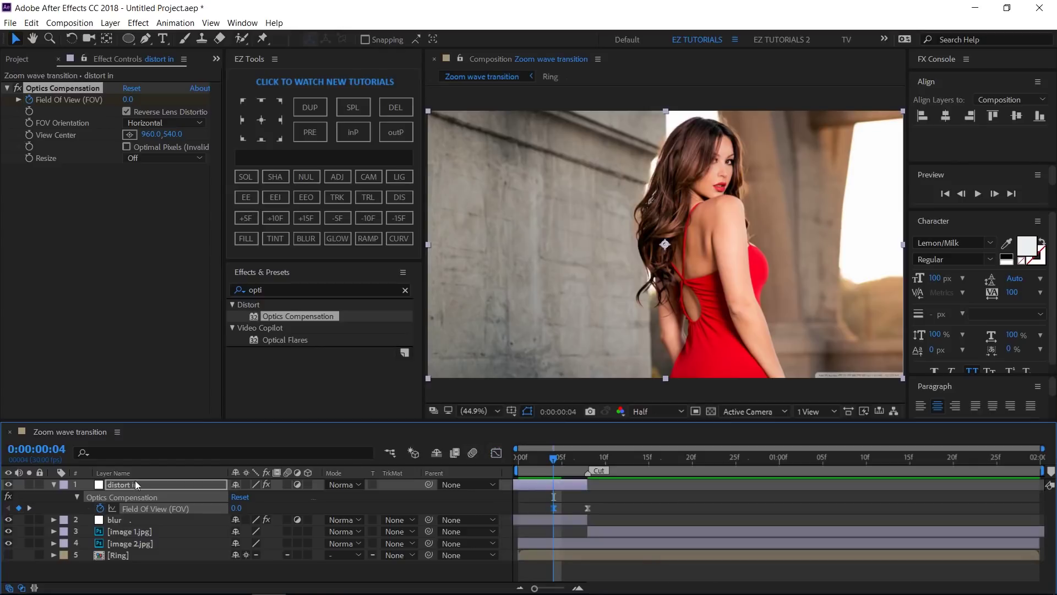
pyautogui.click(54, 483)
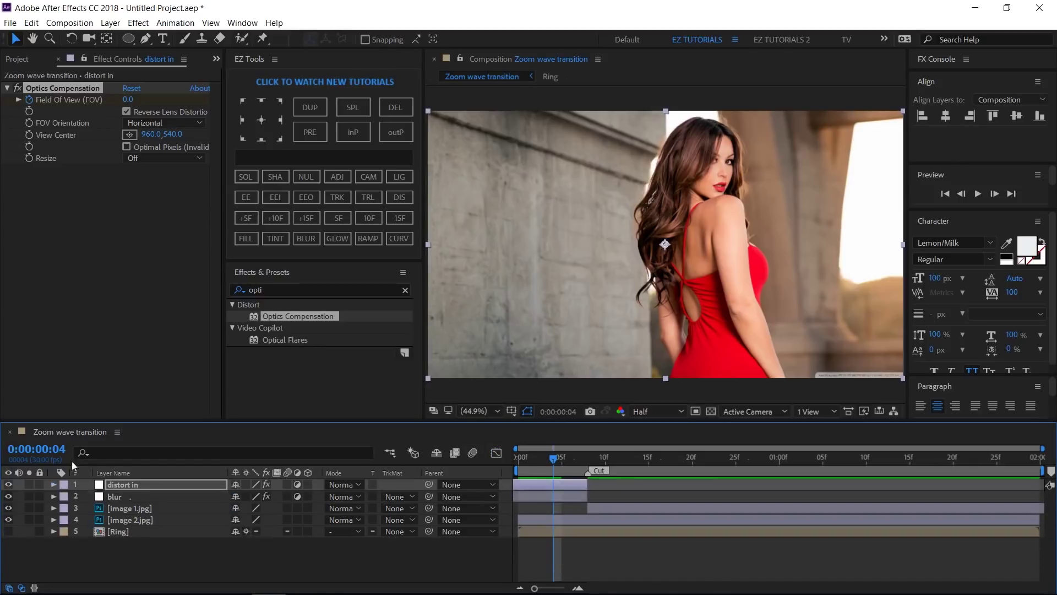
# Step: Apply the Bulge effect to the distort in layer
pyautogui.click(281, 290)
pyautogui.write('bulge')
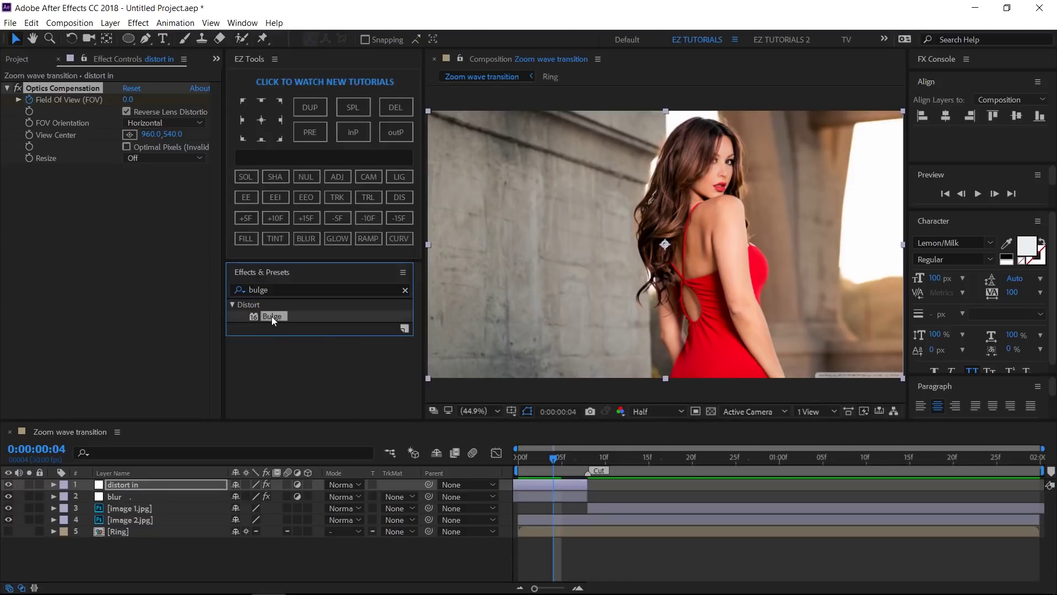
pyautogui.moveTo(272, 317); pyautogui.dragTo(137, 298)
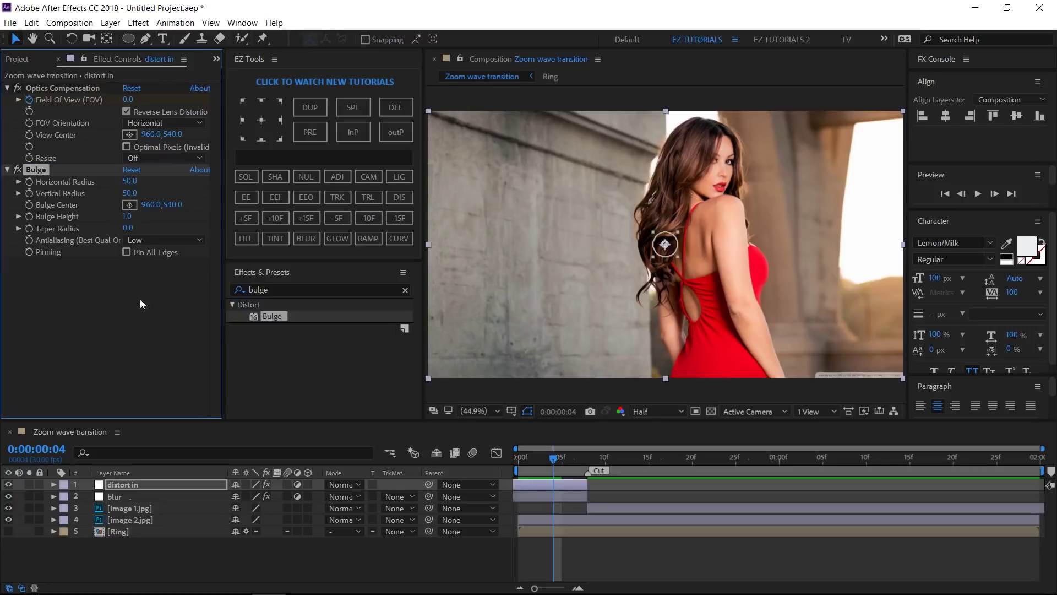
# Step: Set Bulge horizontal and vertical radius to 1140 and taper radius to 115
pyautogui.click(131, 182)
pyautogui.write('1140')
pyautogui.press('Tab')
pyautogui.write('1140')
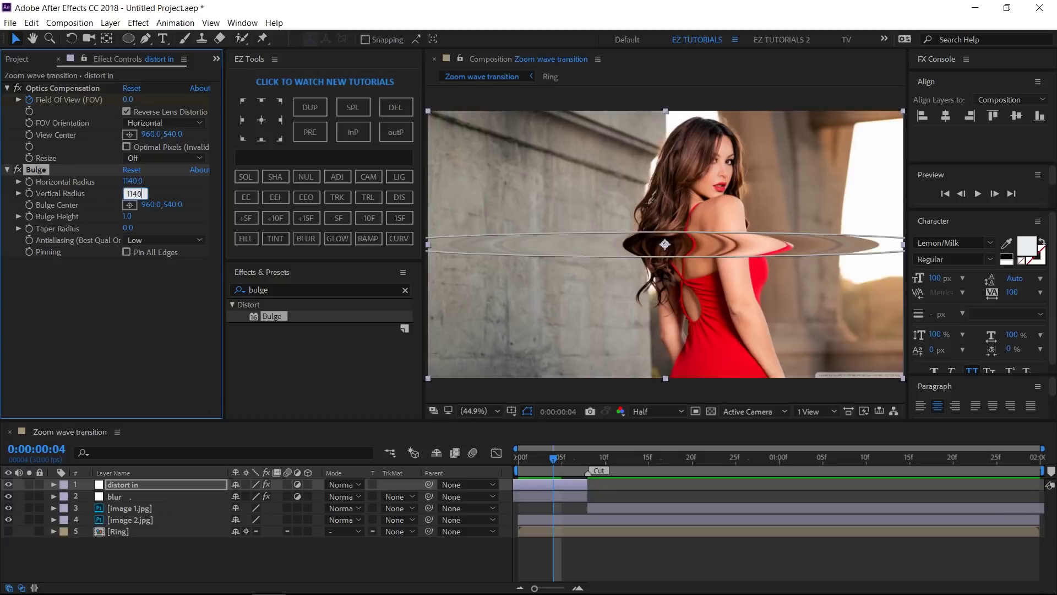
pyautogui.press('Return')
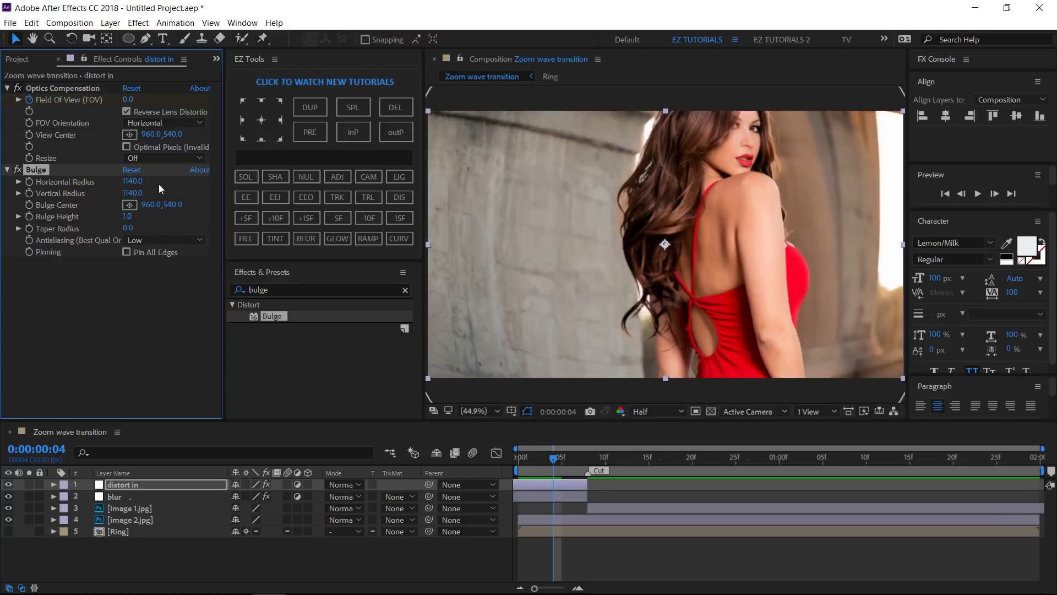
pyautogui.click(130, 228)
pyautogui.write('115')
pyautogui.press('Return')
pyautogui.click(534, 461)
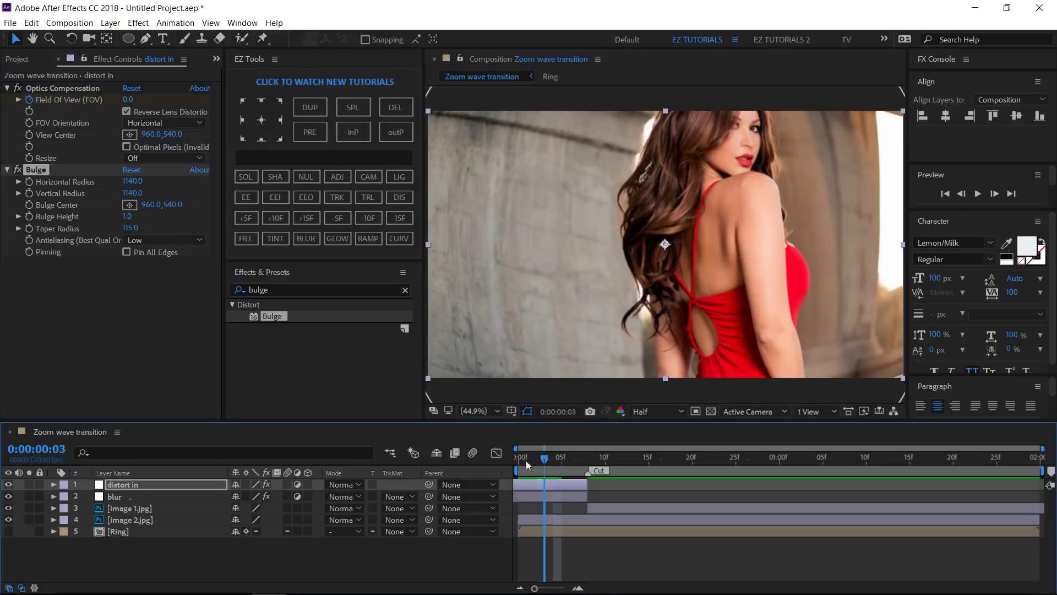
# Step: Keyframe Bulge Height at 0 on the composition's first frame
pyautogui.press('Home')
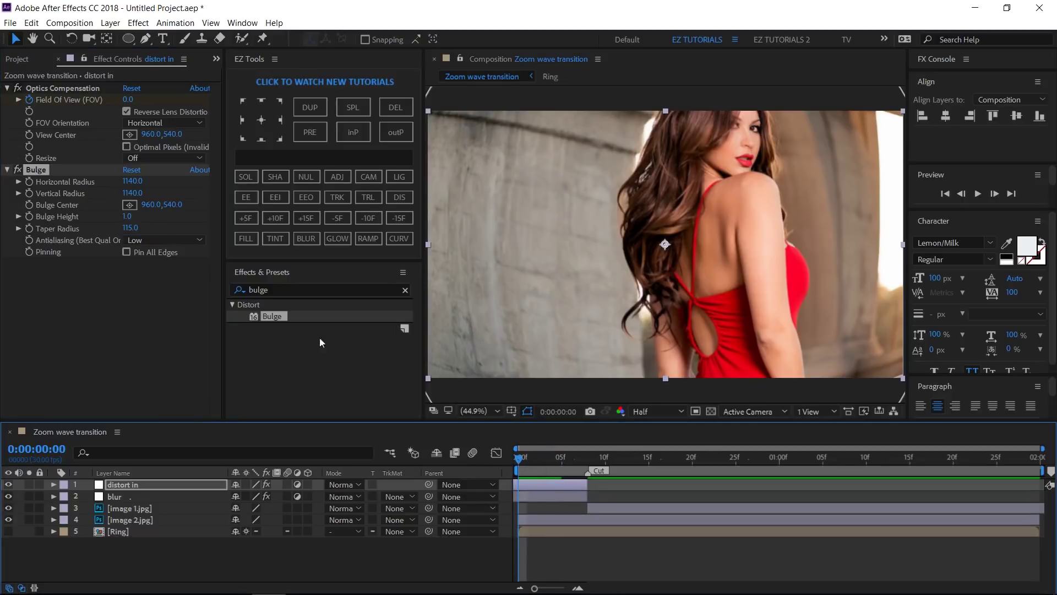
pyautogui.click(129, 217)
pyautogui.write('0')
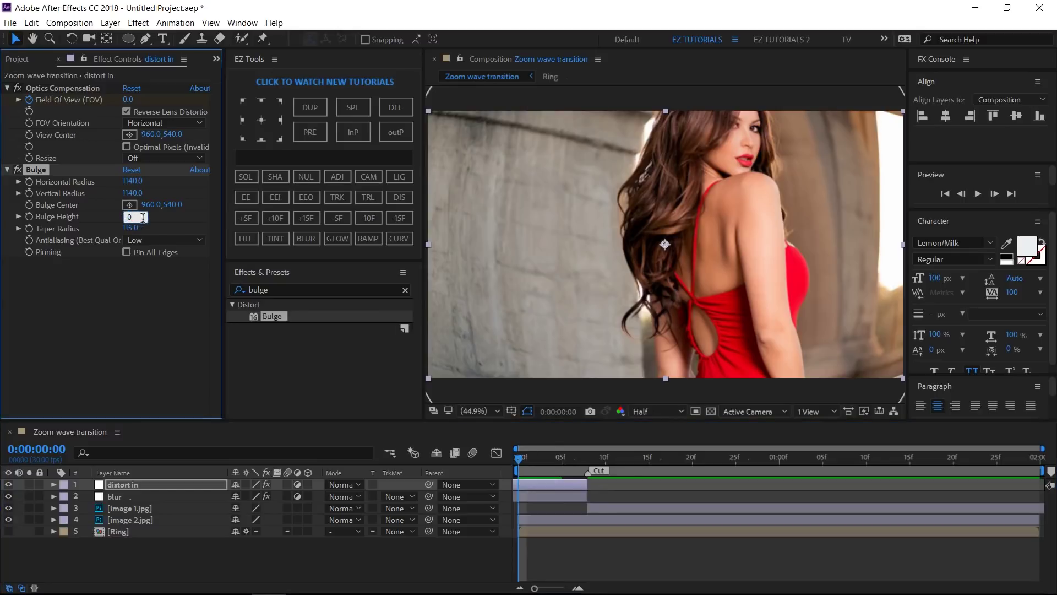
pyautogui.press('Return')
pyautogui.click(30, 217)
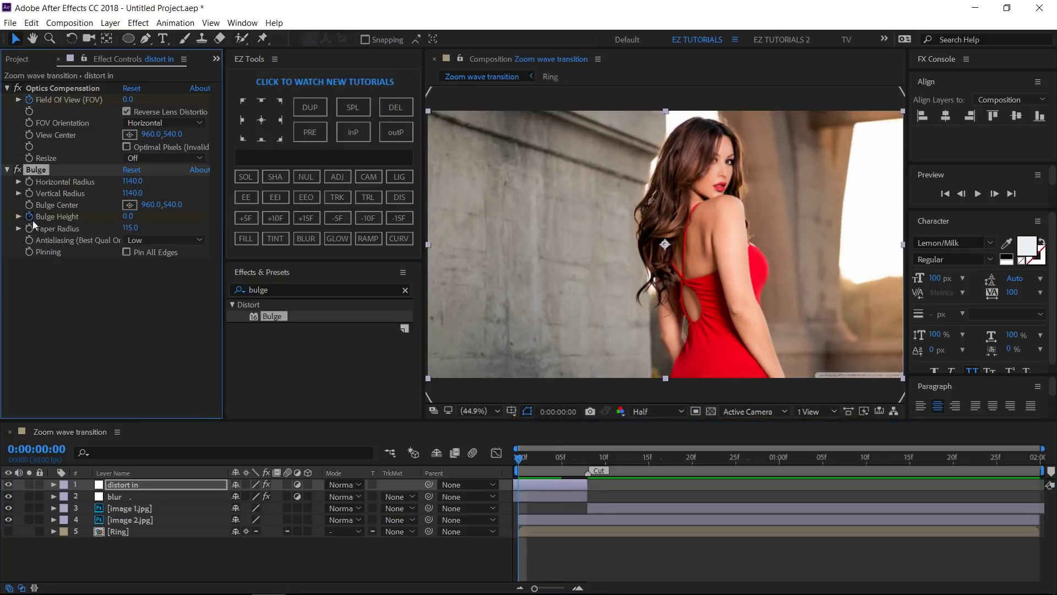
# Step: Set Bulge Height to 2.3 at frame 5 and back to 0 at frame 8
pyautogui.click(560, 460)
pyautogui.click(130, 217)
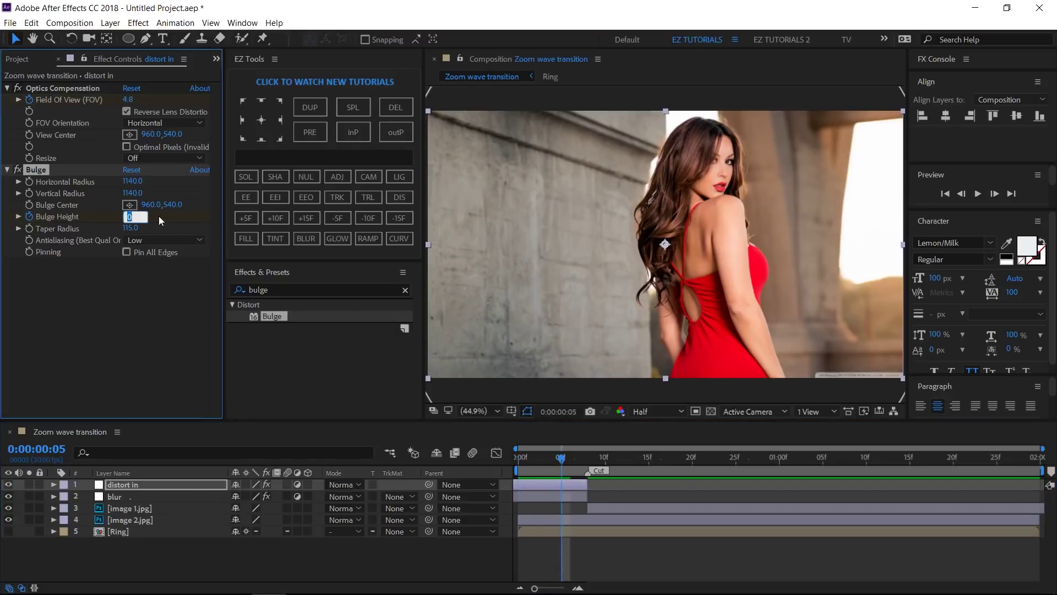
pyautogui.write('2.3')
pyautogui.click(170, 222)
pyautogui.click(587, 458)
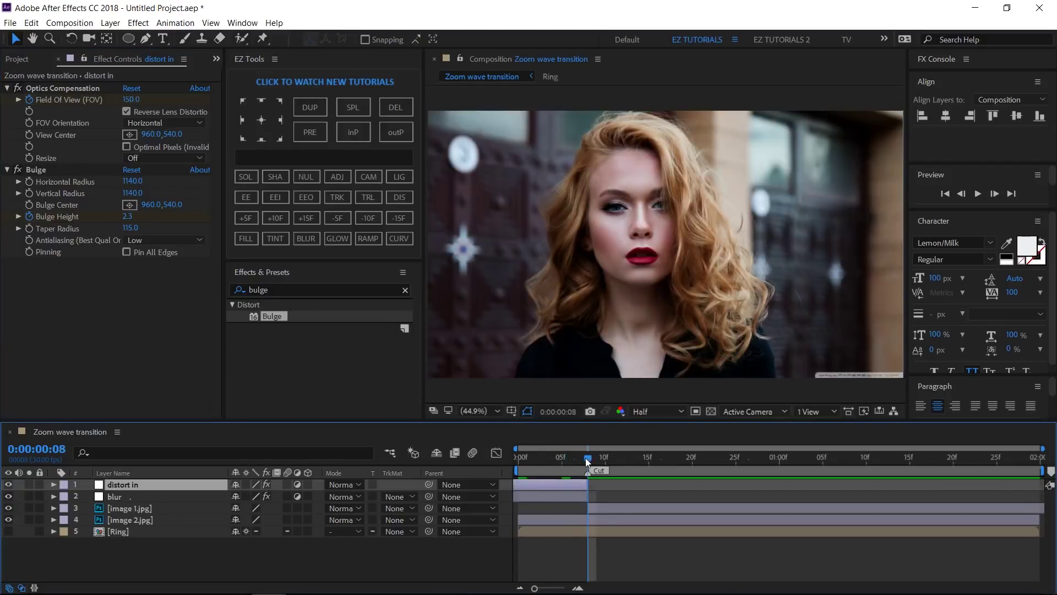
pyautogui.click(131, 217)
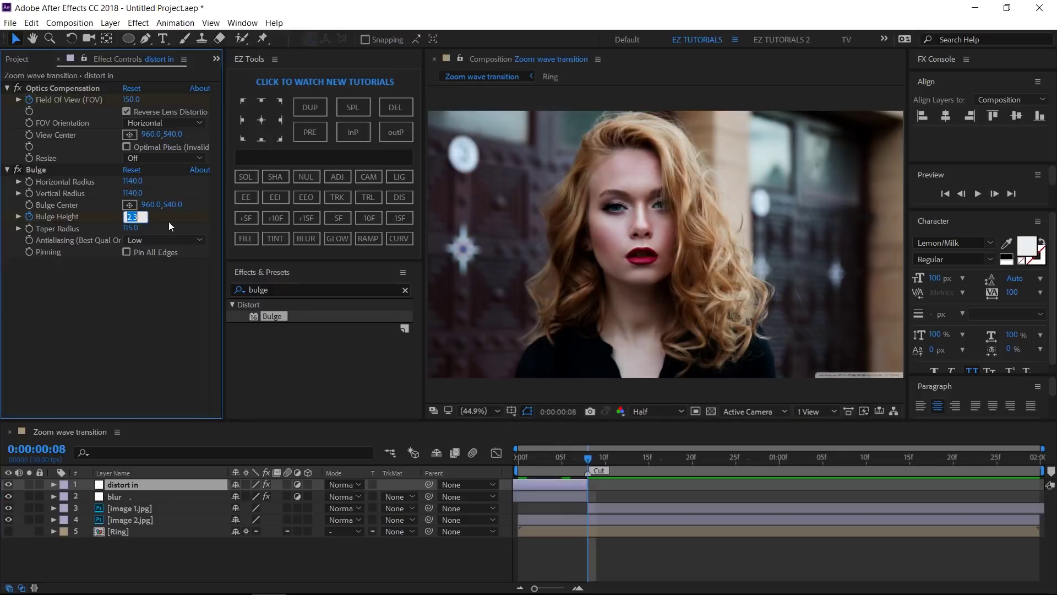
pyautogui.write('0')
pyautogui.press('Return')
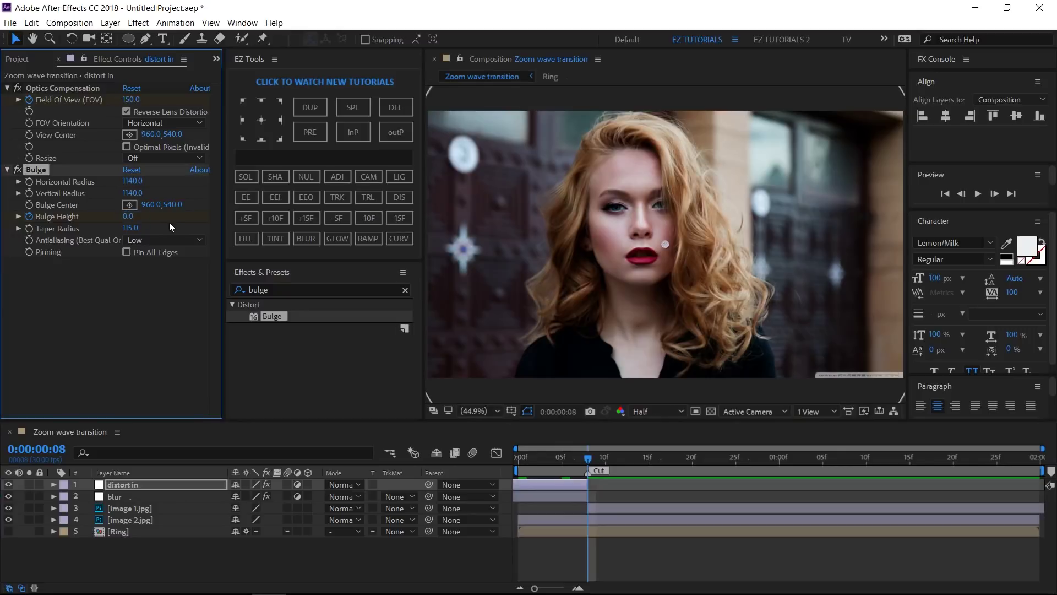
# Step: Easy-ease the Bulge Height keyframes and raise influence to sharpen the speed peak
pyautogui.click(399, 200)
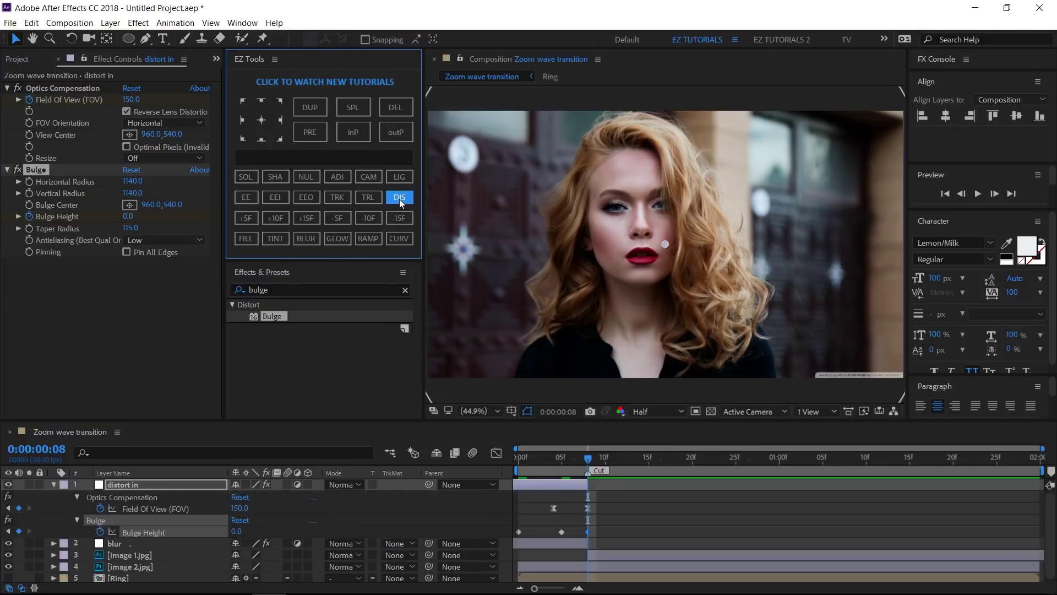
pyautogui.moveTo(603, 527); pyautogui.dragTo(503, 534)
pyautogui.click(246, 197)
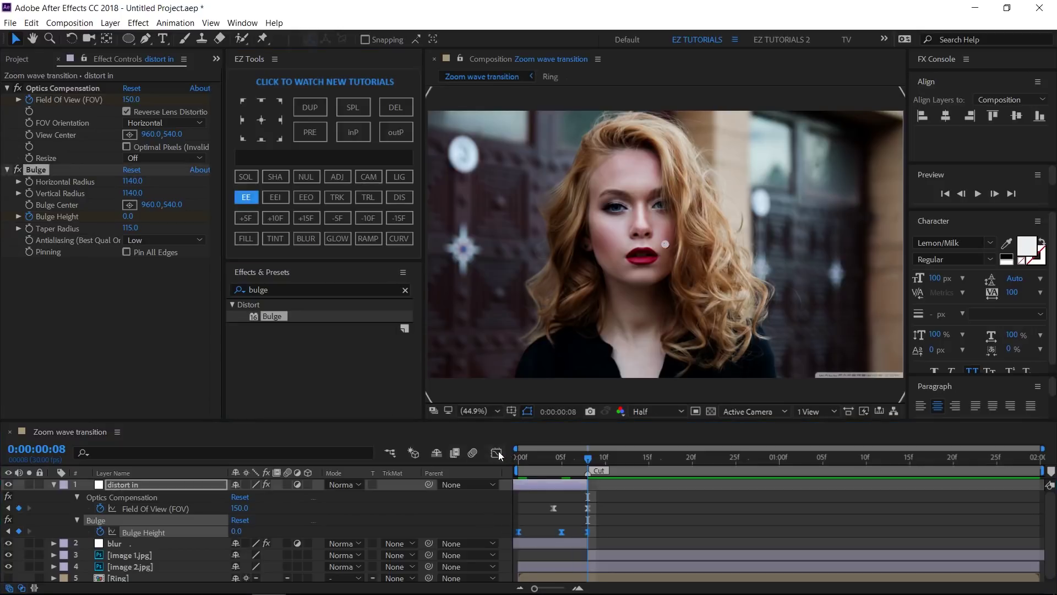
pyautogui.click(500, 454)
pyautogui.click(519, 504)
pyautogui.moveTo(544, 509)
pyautogui.mouseDown()
pyautogui.moveTo(551, 499)
pyautogui.moveTo(533, 521)
pyautogui.mouseUp()
pyautogui.moveTo(603, 506); pyautogui.dragTo(575, 513)
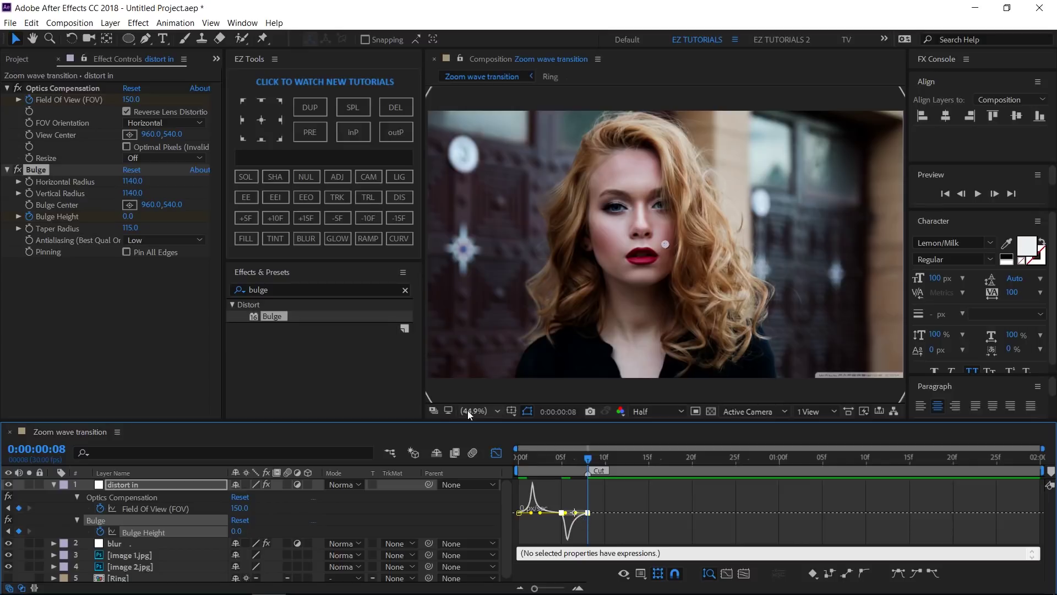
pyautogui.click(496, 453)
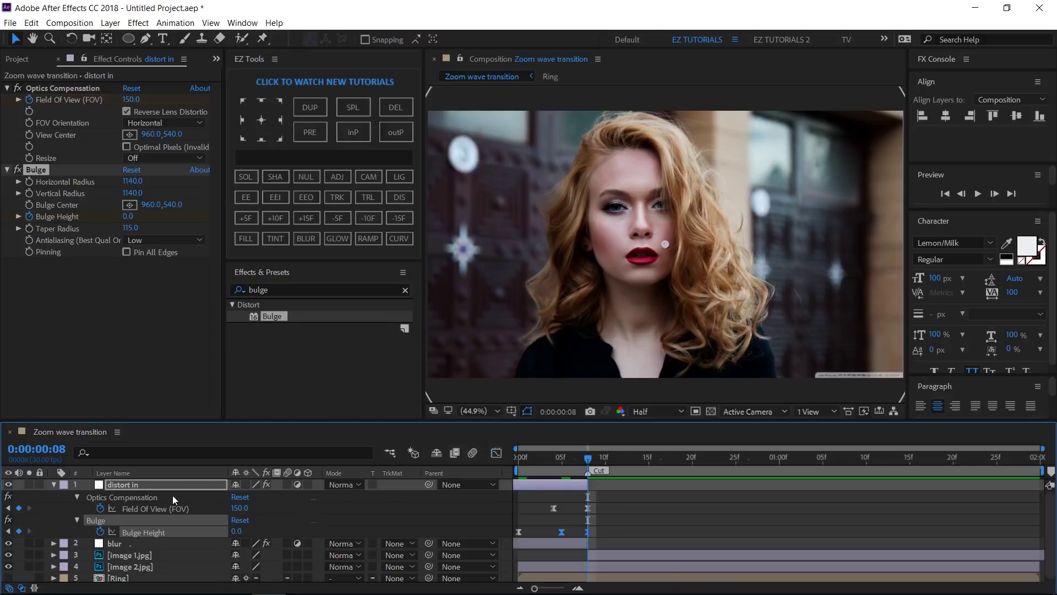
pyautogui.click(54, 484)
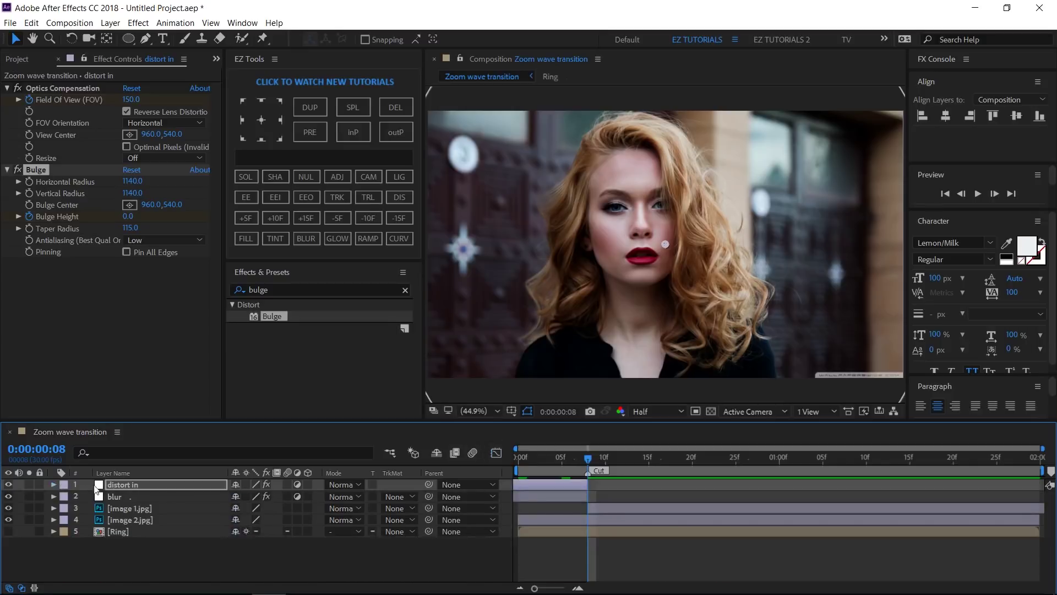
# Step: Add an adjustment layer starting at the current frame, named 'scale out'
pyautogui.click(115, 485)
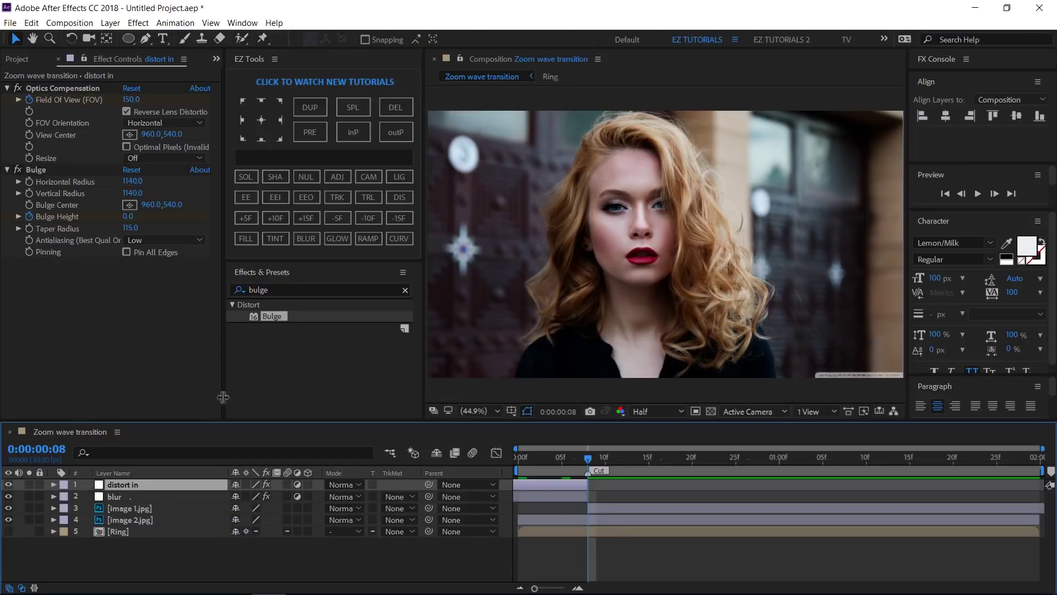
pyautogui.click(334, 178)
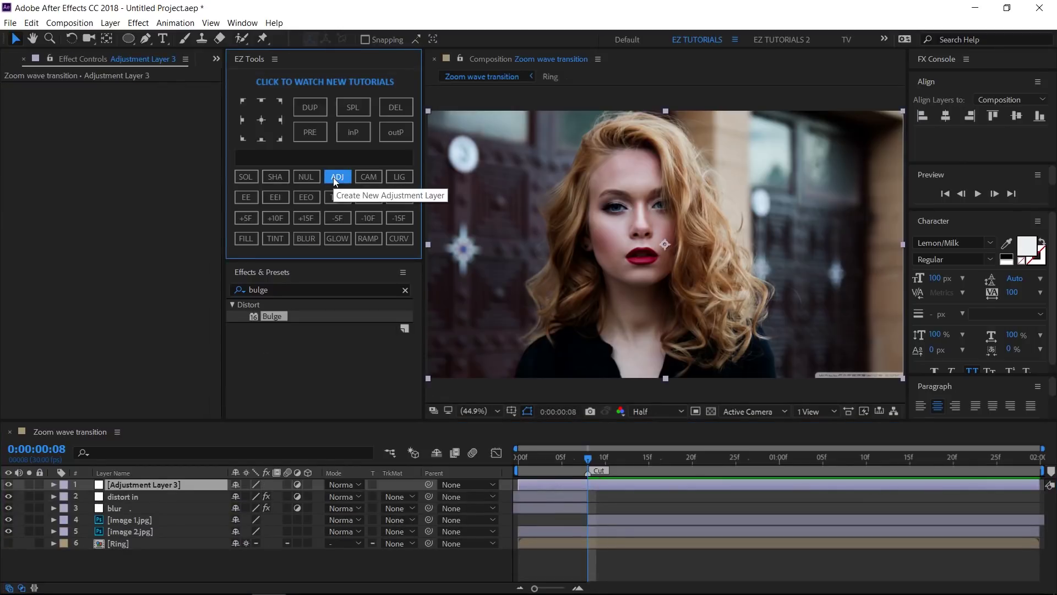
pyautogui.click(364, 131)
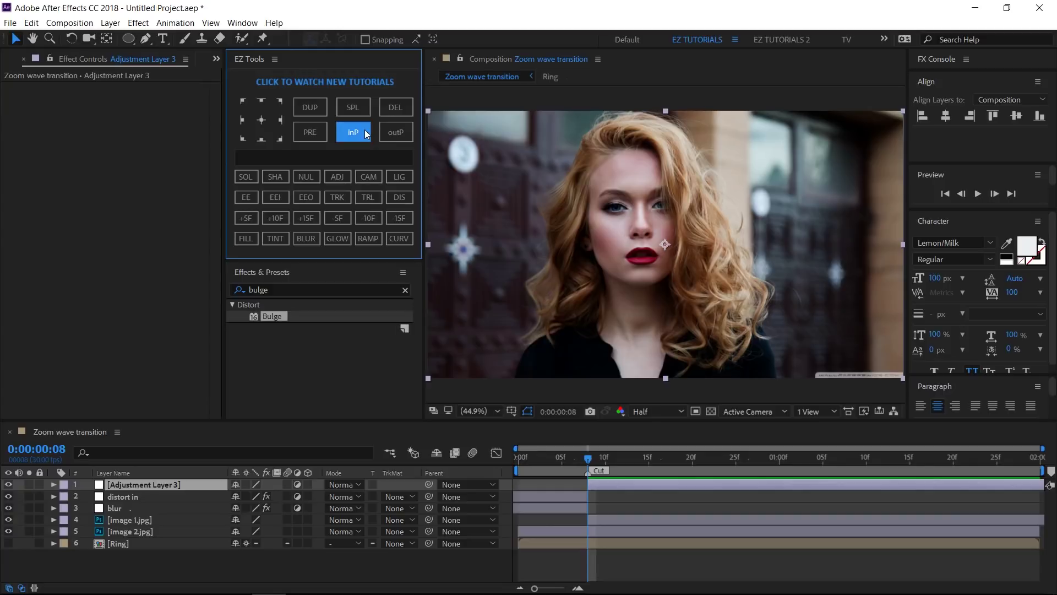
pyautogui.click(147, 488)
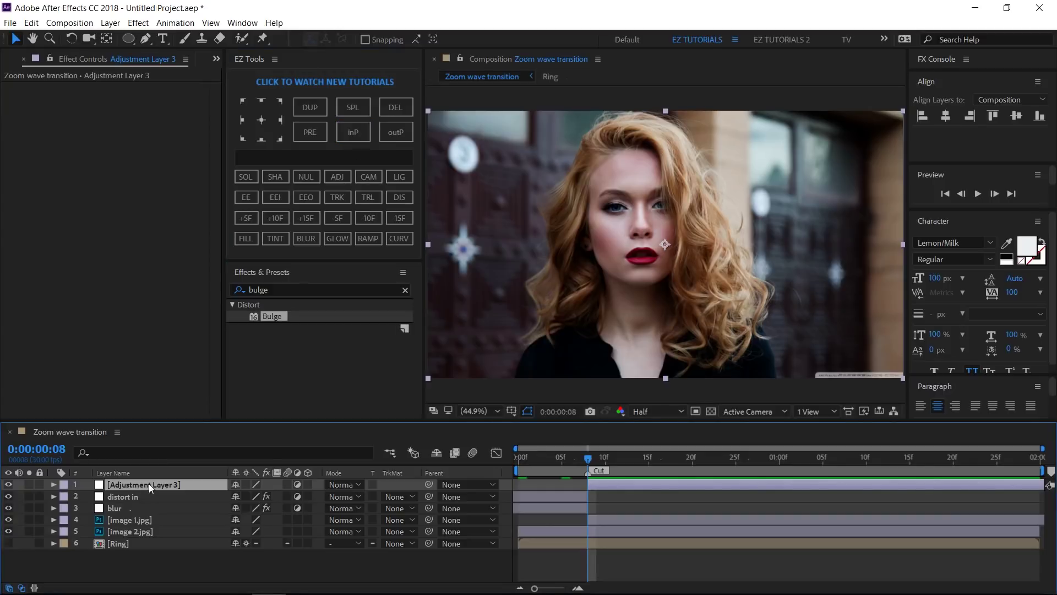
pyautogui.press('Return')
pyautogui.write('sca')
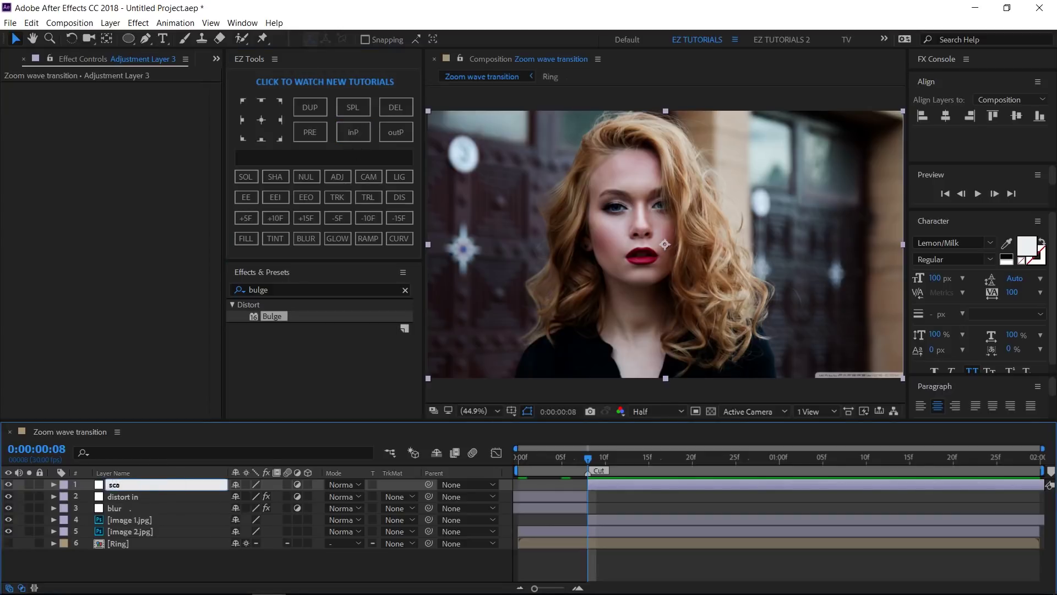
pyautogui.write('le out')
pyautogui.press('Return')
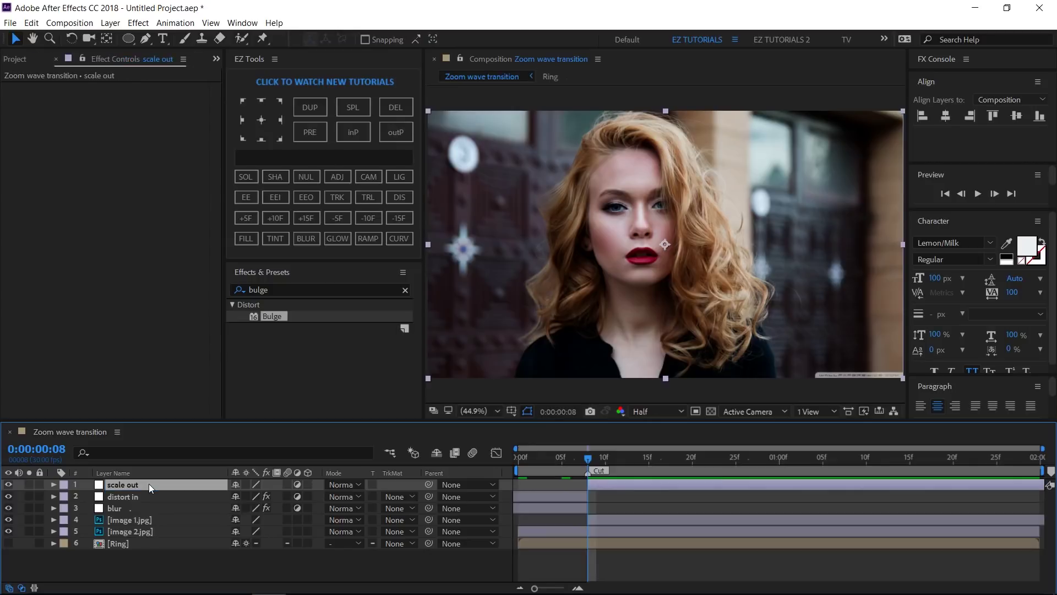
# Step: Apply the Transform effect to scale out with a shutter angle of 180
pyautogui.click(271, 289)
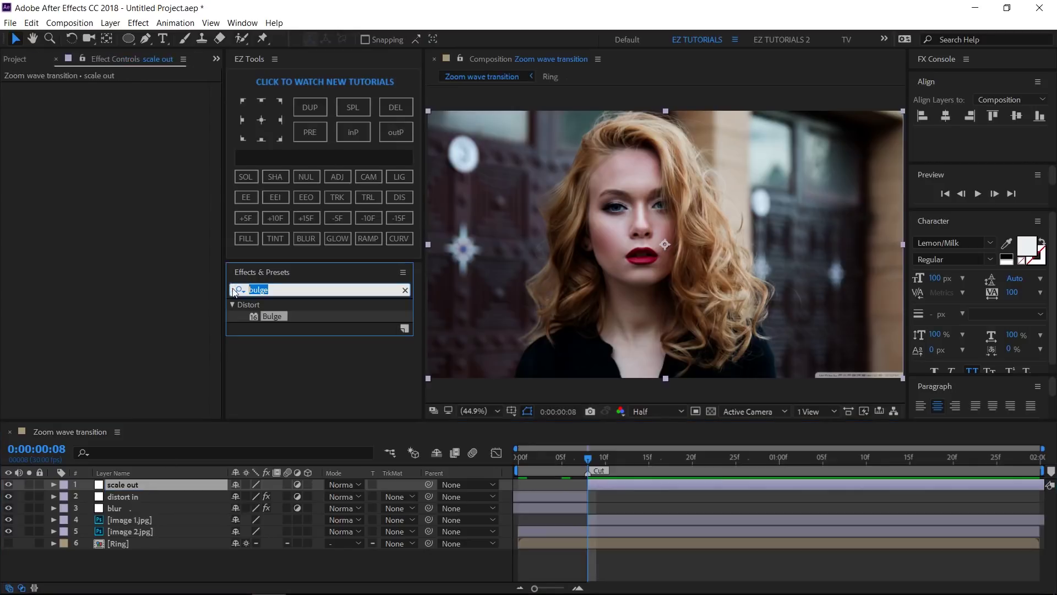
pyautogui.write('transf')
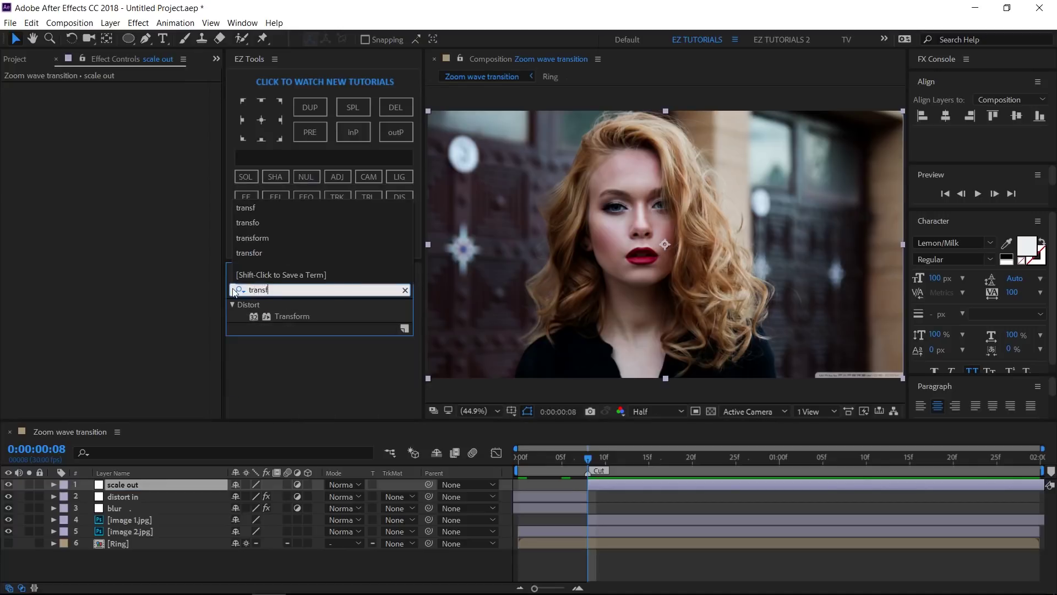
pyautogui.moveTo(309, 317); pyautogui.dragTo(149, 293)
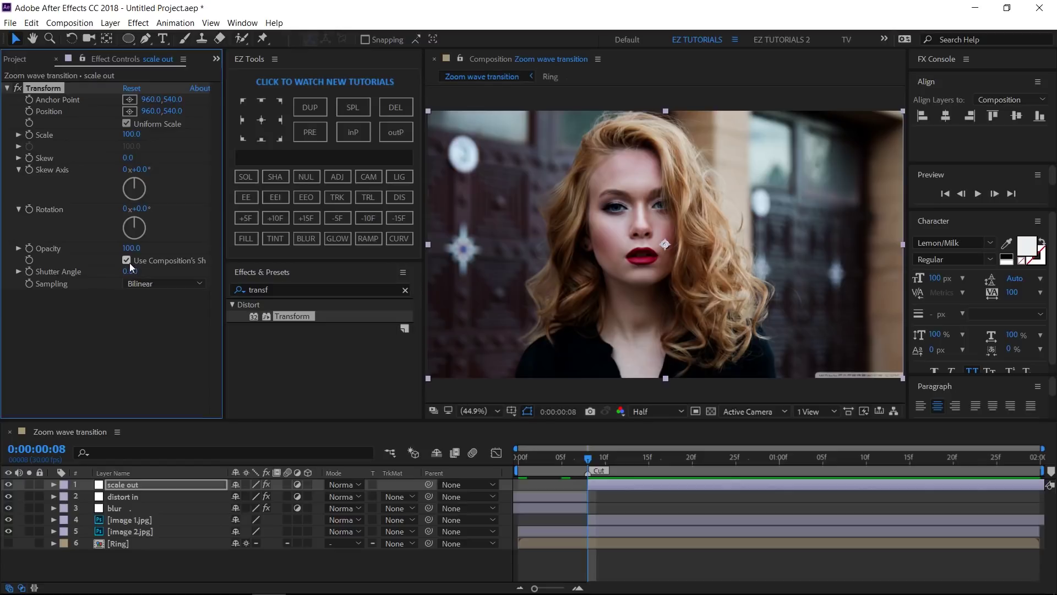
pyautogui.click(130, 271)
pyautogui.write('180')
pyautogui.press('Return')
# Step: Set the Transform Scale to 250 at frame 8, then move to frame 13
pyautogui.click(131, 134)
pyautogui.write('250')
pyautogui.press('Return')
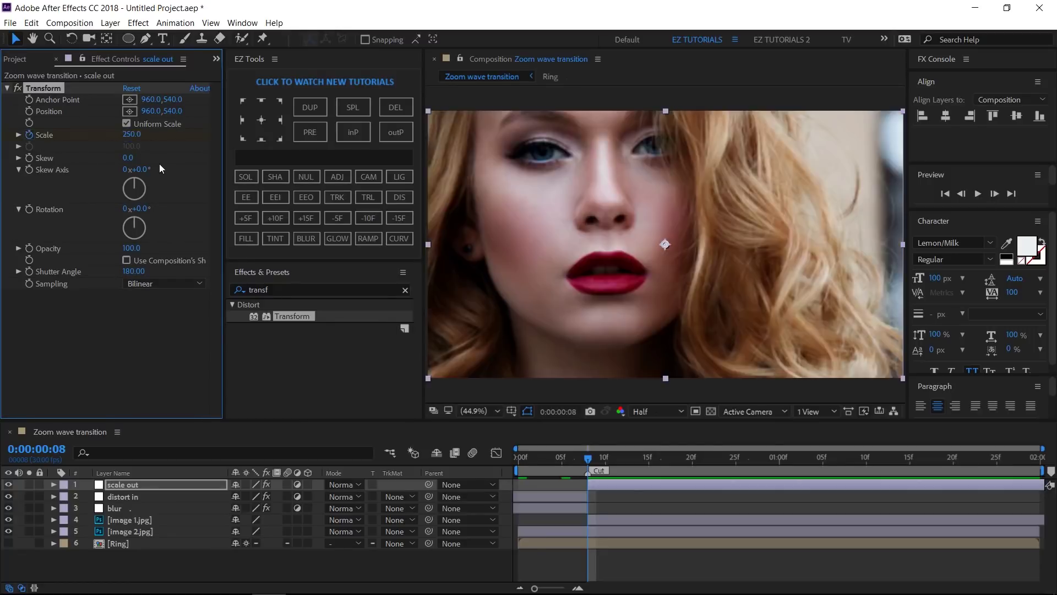
pyautogui.click(636, 462)
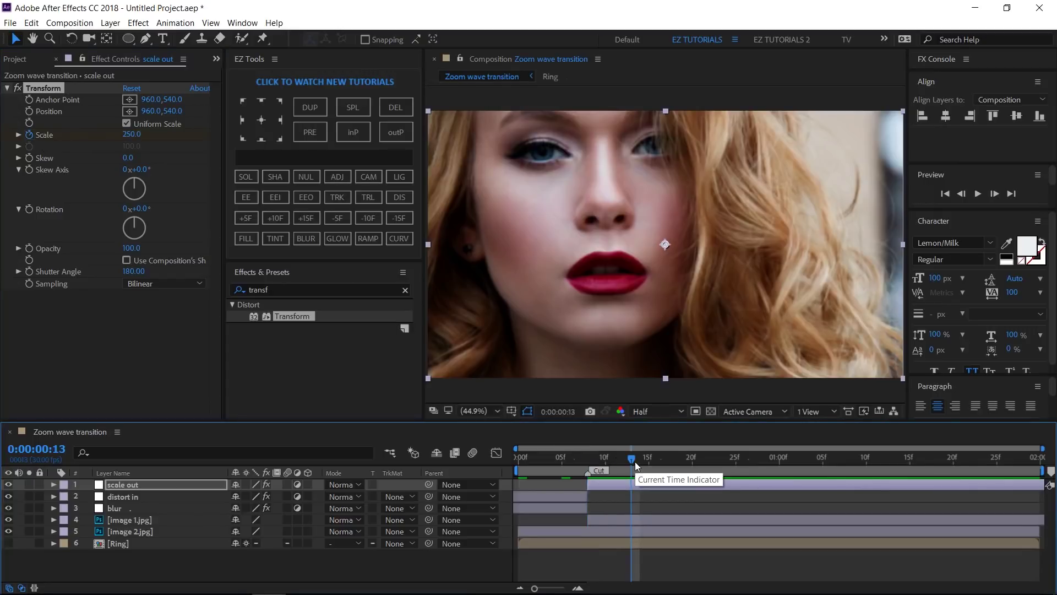
# Step: Set Transform Scale to 130 at frame 13 and 100 at 1:20
pyautogui.click(131, 136)
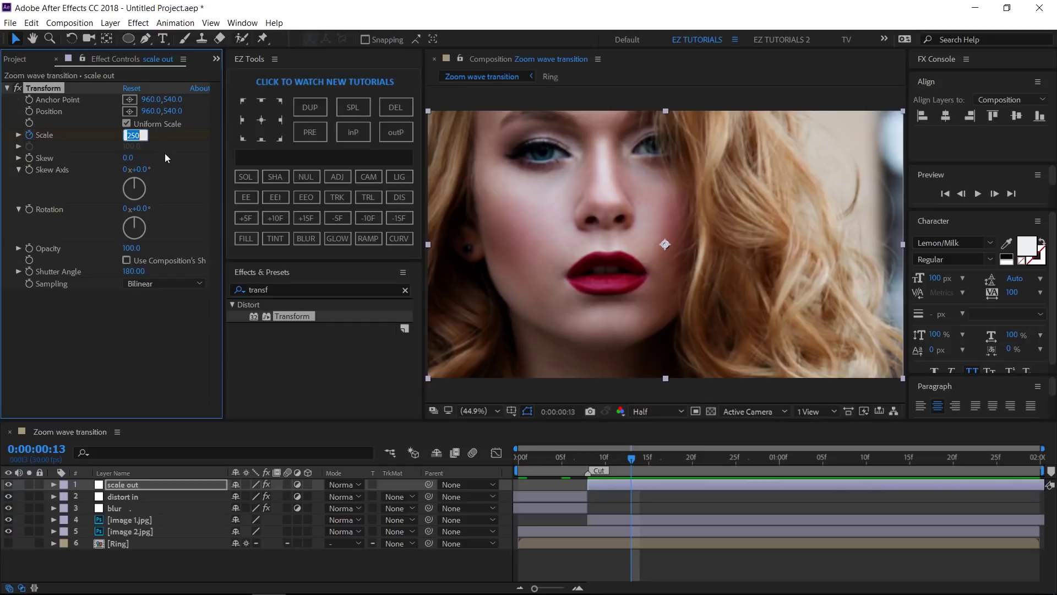
pyautogui.write('130')
pyautogui.press('Return')
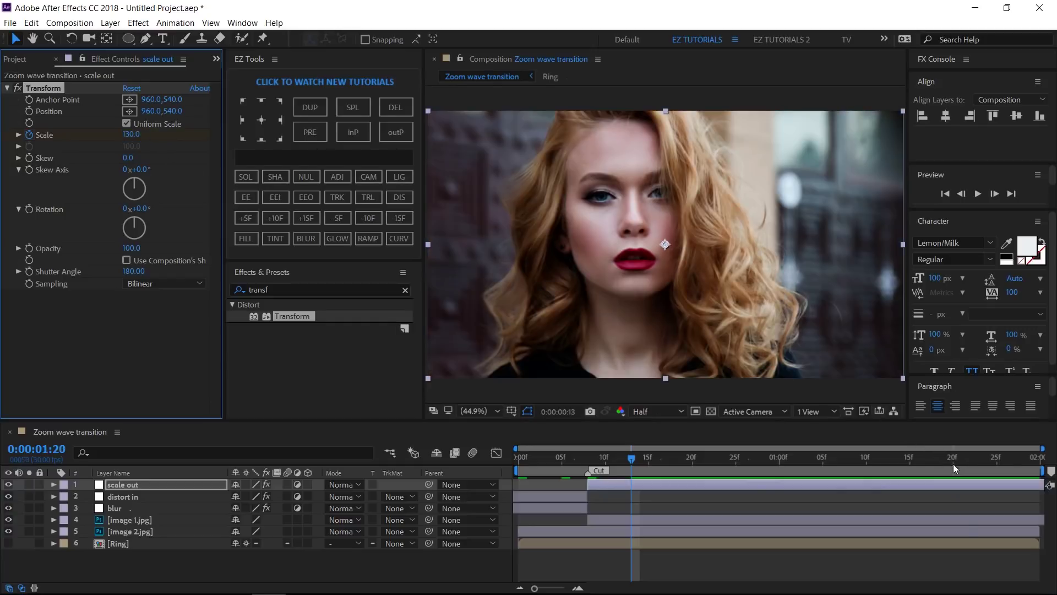
pyautogui.click(953, 464)
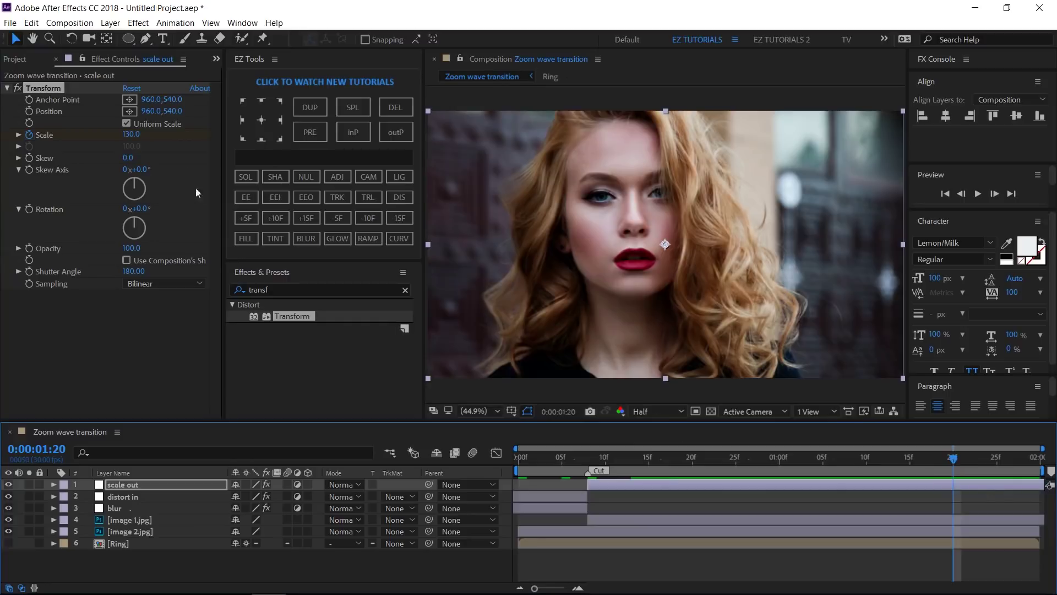
pyautogui.click(125, 135)
pyautogui.write('100')
pyautogui.press('Return')
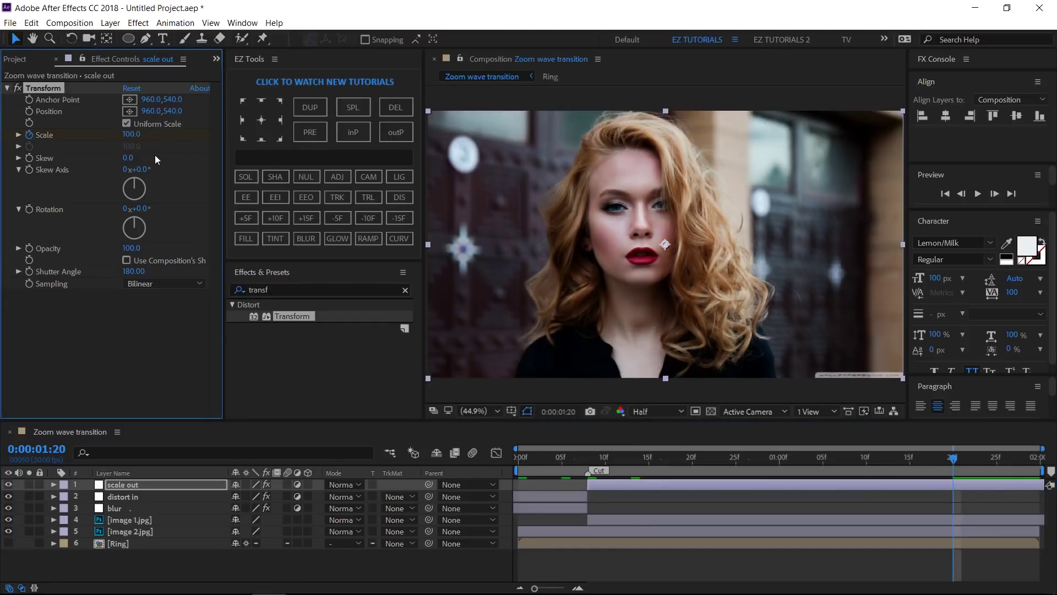
# Step: Easy-ease all Scale keyframes, collapse the layer, and add a new adjustment layer
pyautogui.click(393, 199)
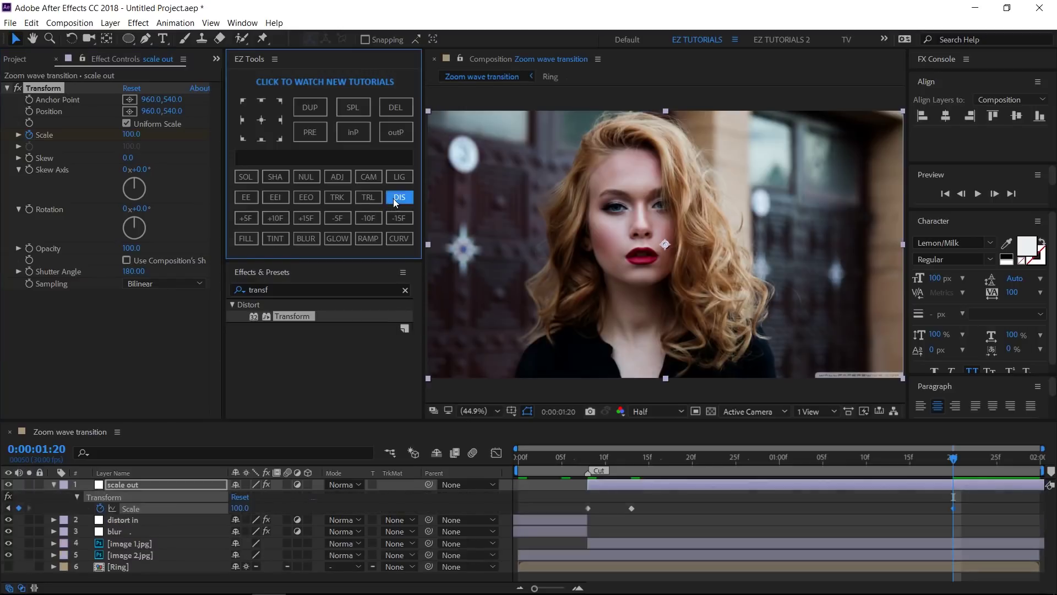
pyautogui.moveTo(954, 501); pyautogui.dragTo(626, 516)
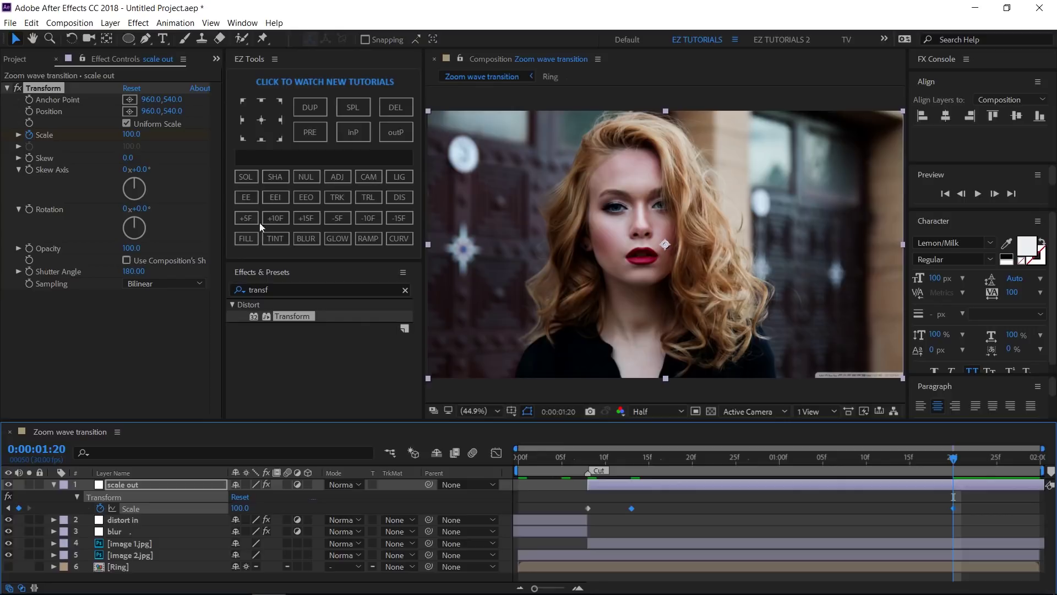
pyautogui.click(247, 197)
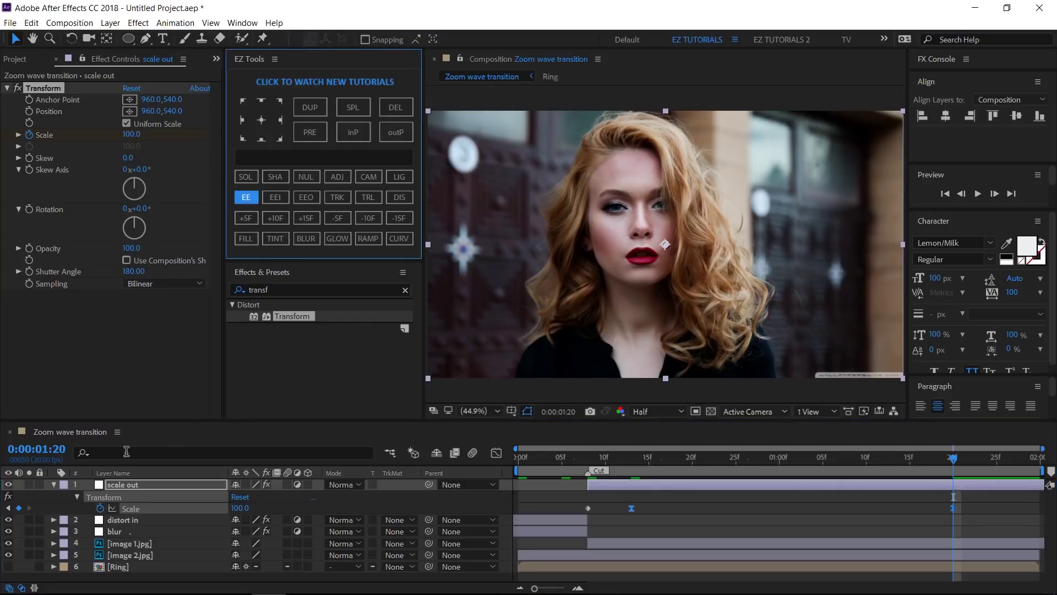
pyautogui.click(54, 485)
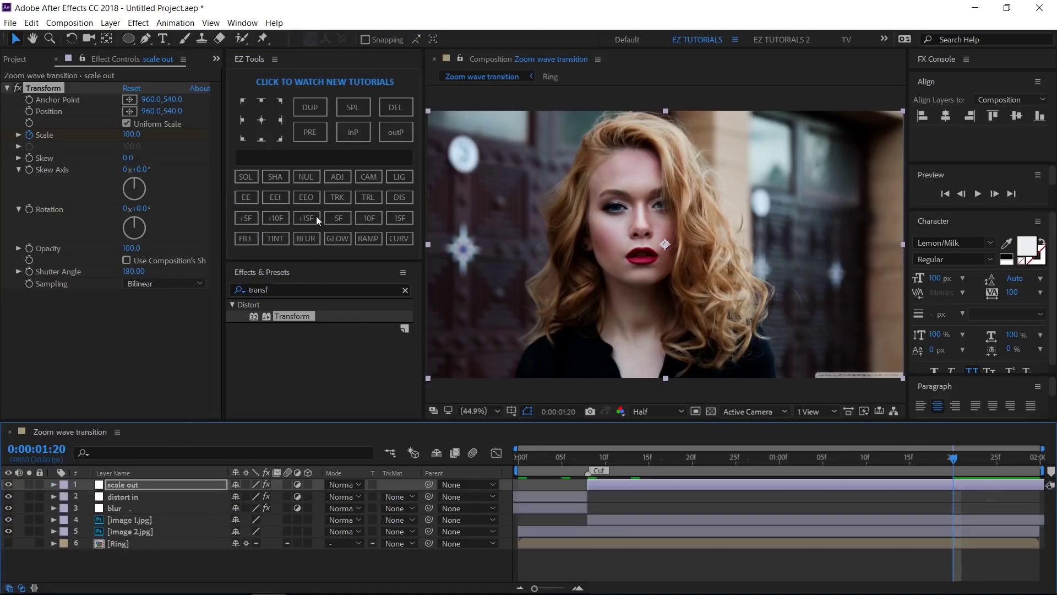
pyautogui.click(337, 176)
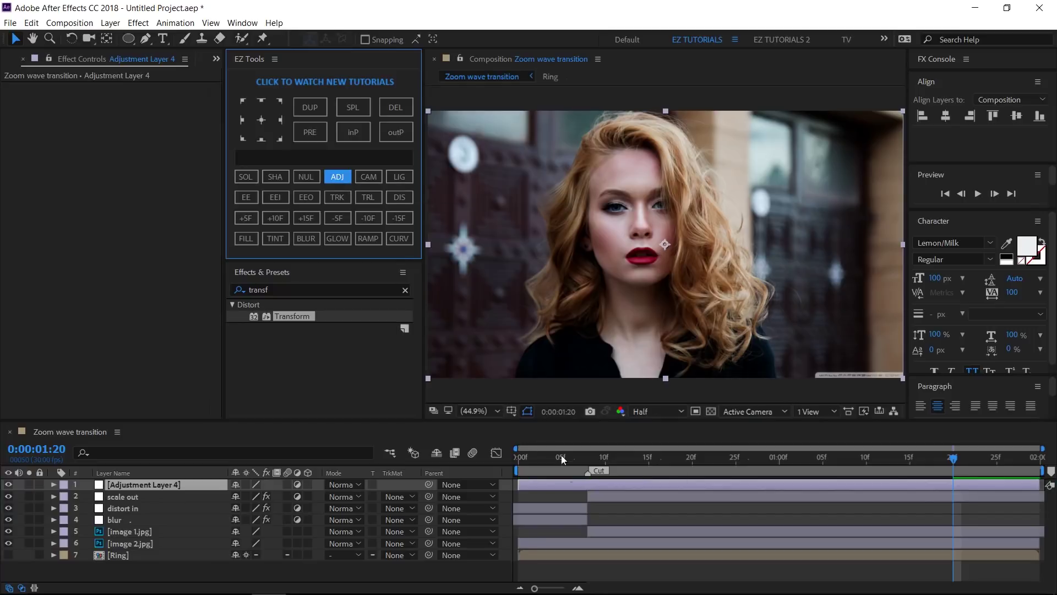
# Step: Trim Adjustment Layer 4 to start at frame 8 and type the name 'distort out'
pyautogui.click(589, 455)
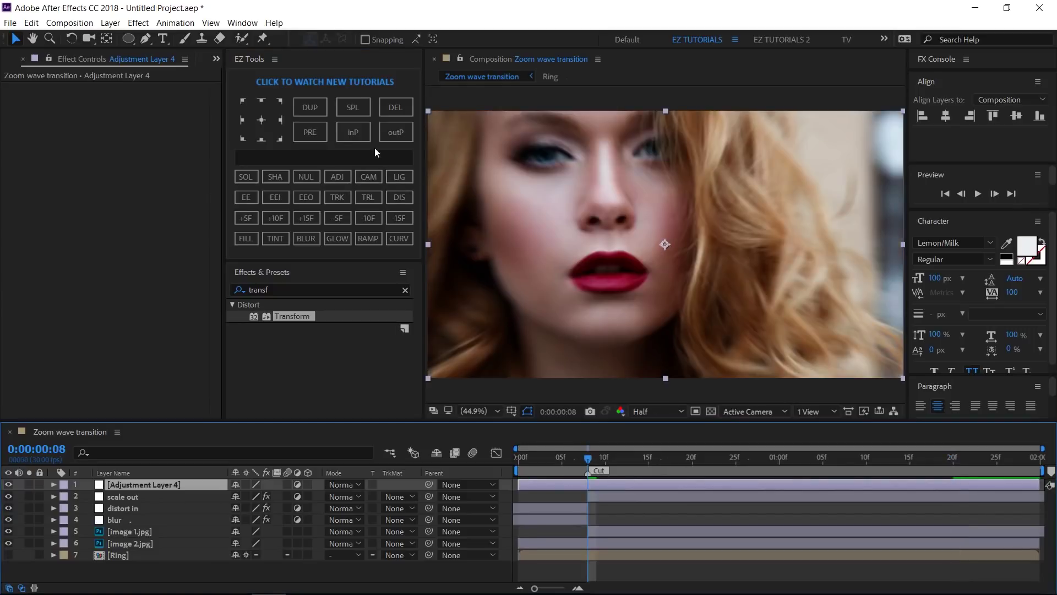
pyautogui.click(361, 136)
pyautogui.click(158, 484)
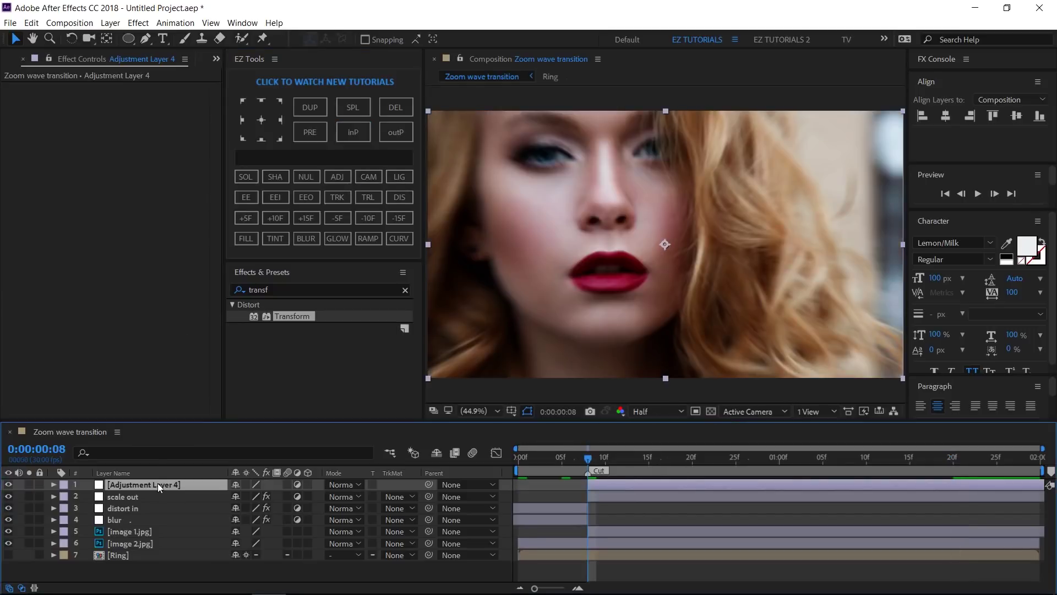
pyautogui.press('Return')
pyautogui.write('d')
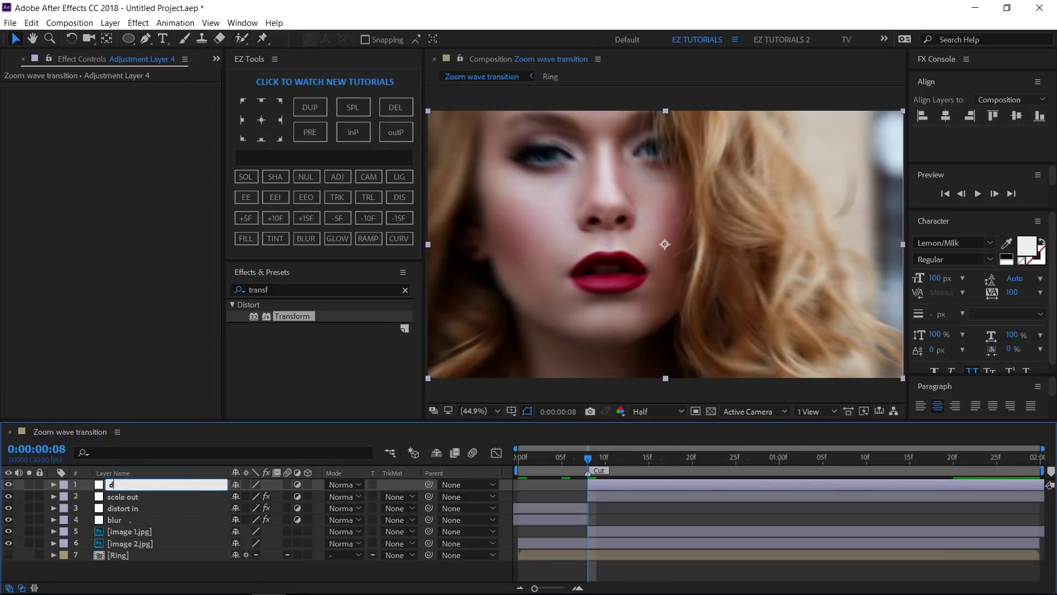
pyautogui.write('istort out')
# Step: Confirm the name distort out and apply Optics Compensation to it
pyautogui.press('Return')
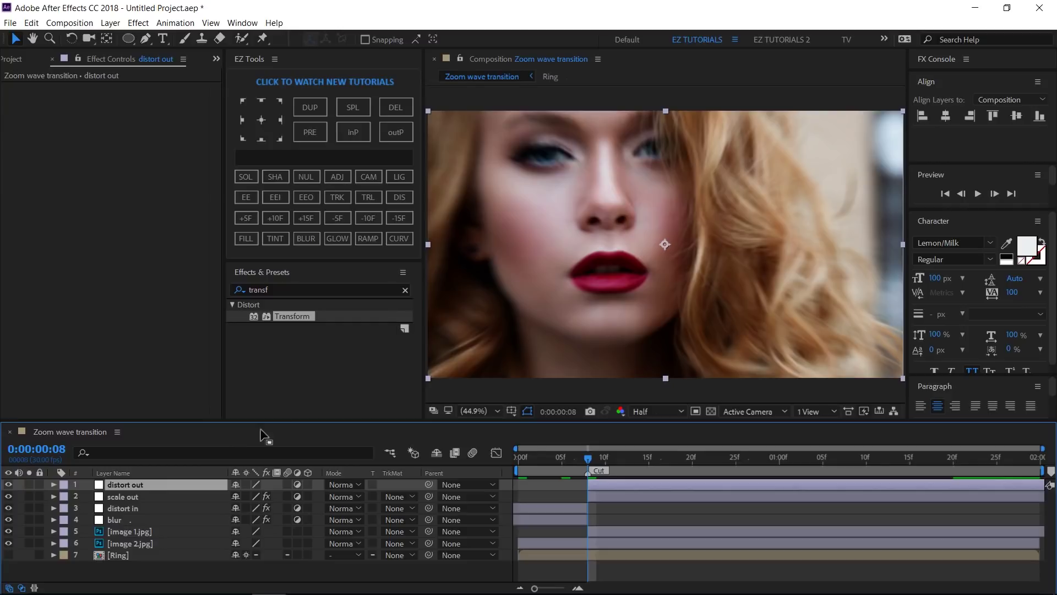
pyautogui.click(262, 290)
pyautogui.write('op')
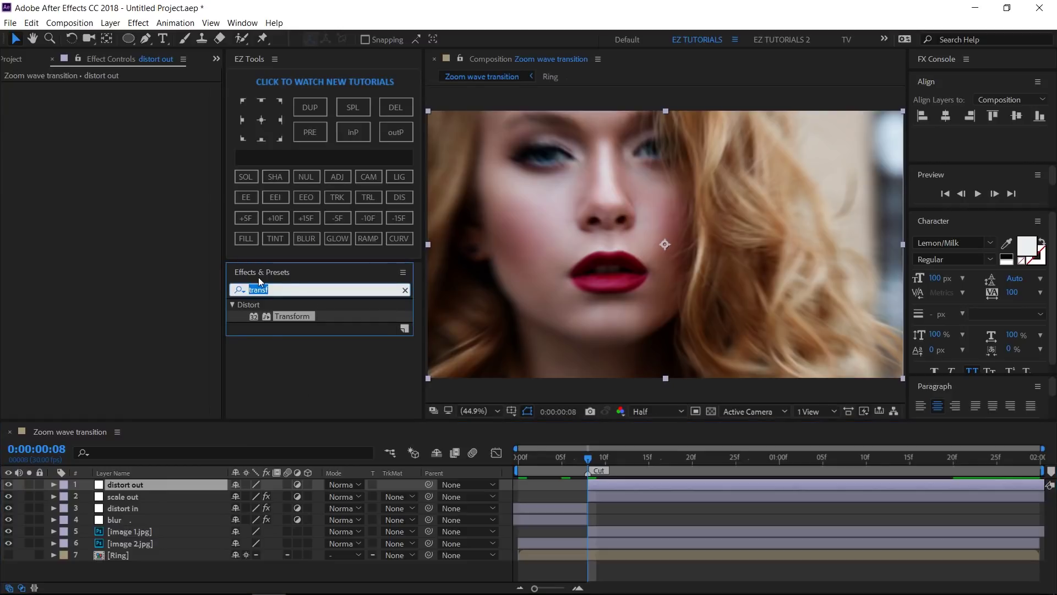
pyautogui.write('tics')
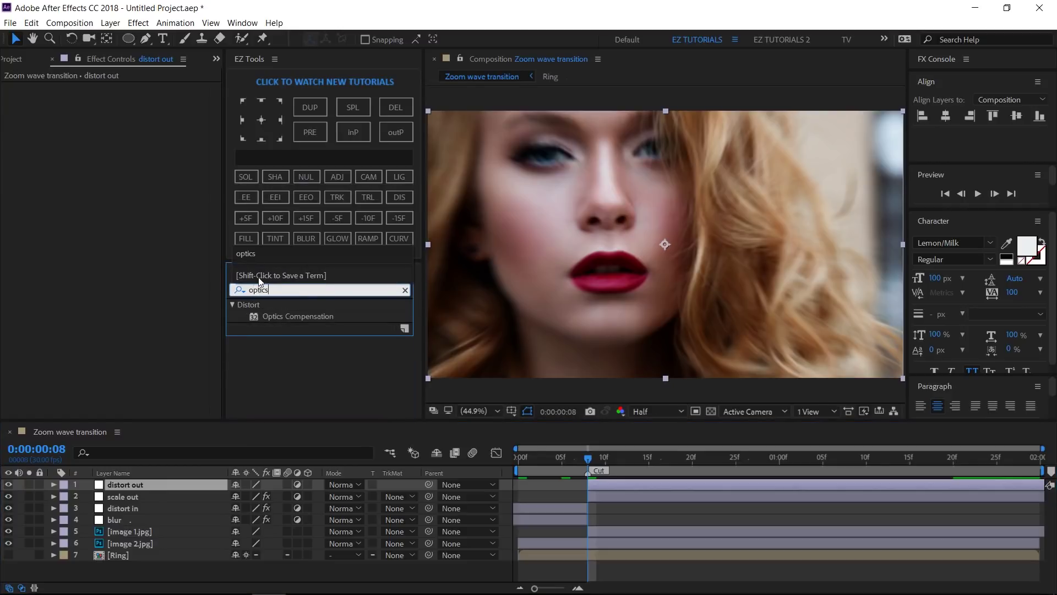
pyautogui.moveTo(306, 316); pyautogui.dragTo(121, 286)
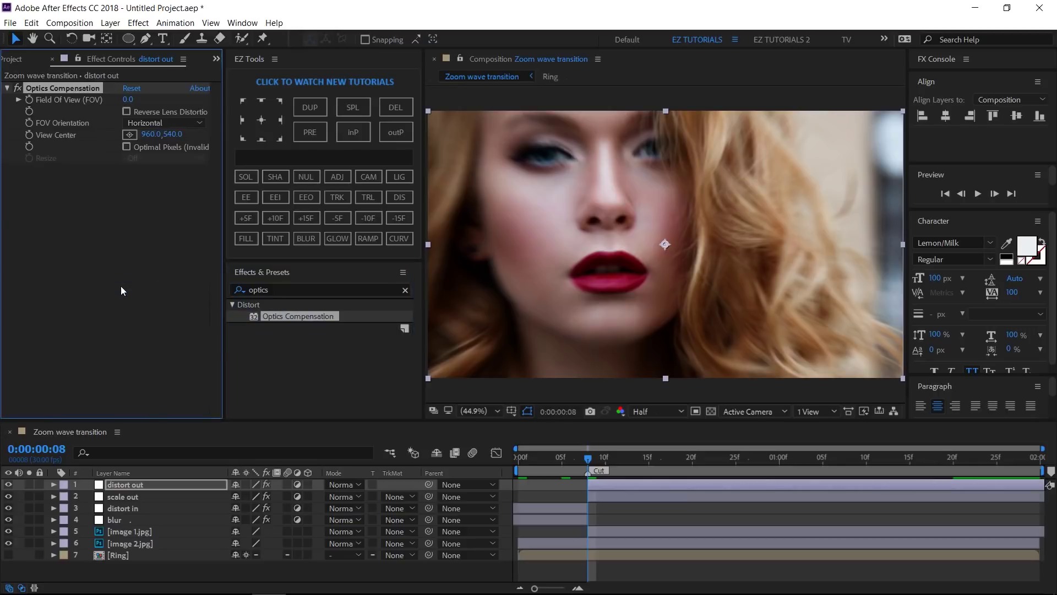
# Step: Keyframe Field Of View at 125 on frame 8 and 0 at 1:20
pyautogui.click(127, 101)
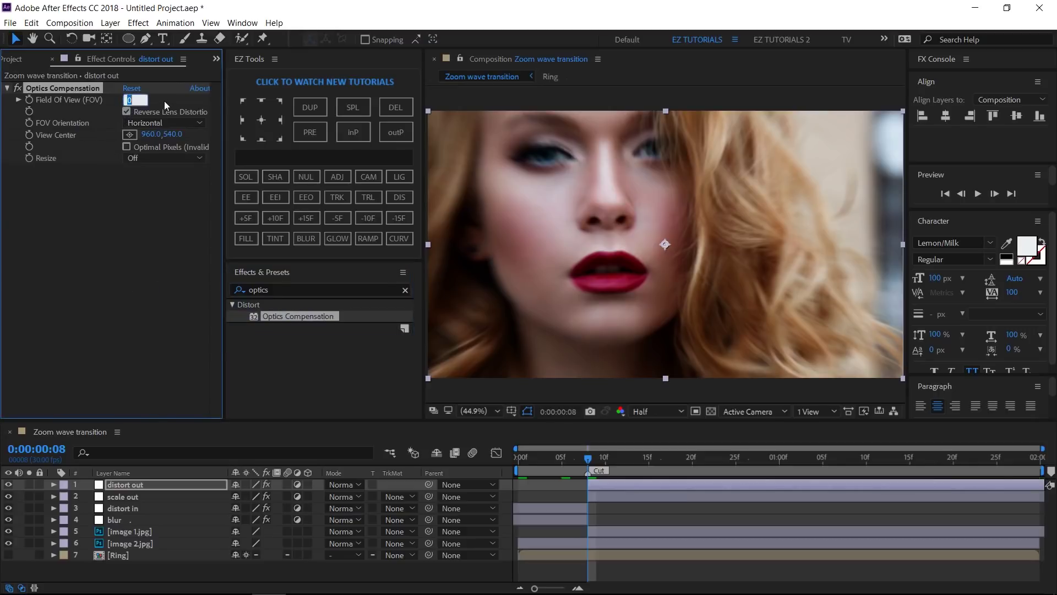
pyautogui.write('125')
pyautogui.press('Return')
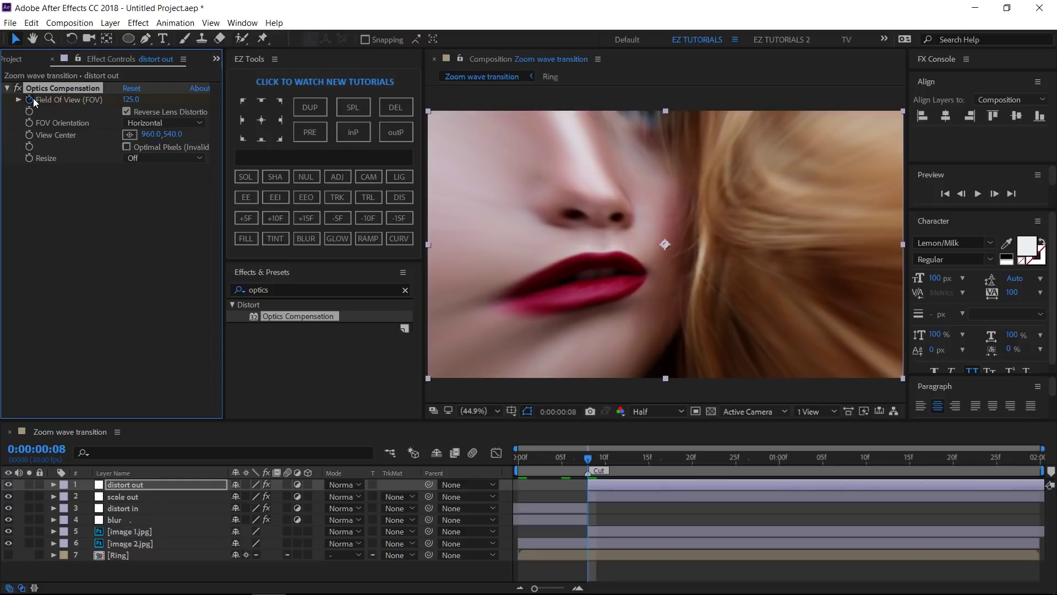
pyautogui.click(953, 462)
pyautogui.click(128, 100)
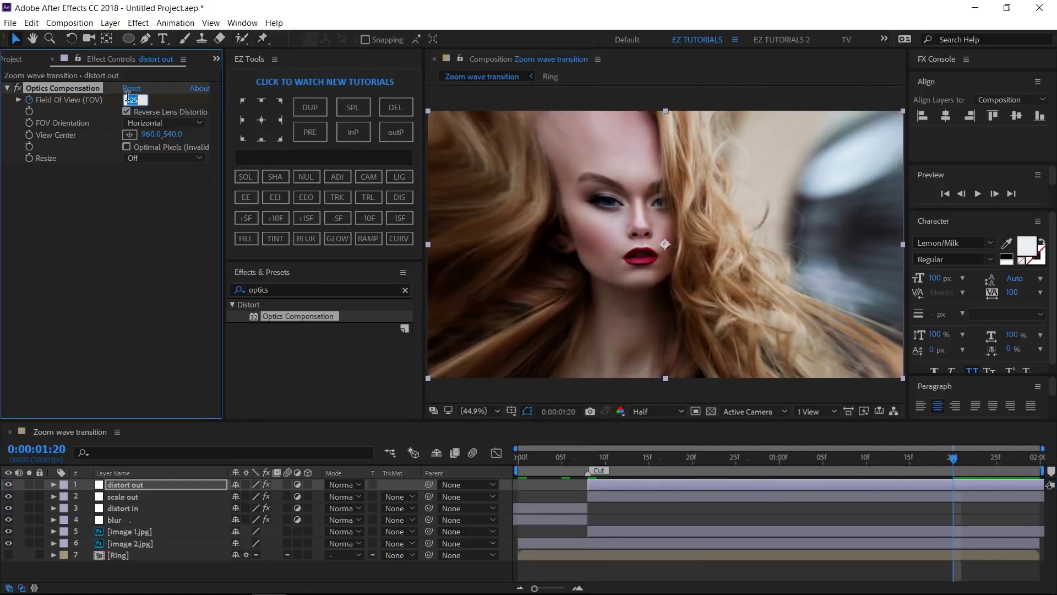
pyautogui.write('0')
pyautogui.press('Return')
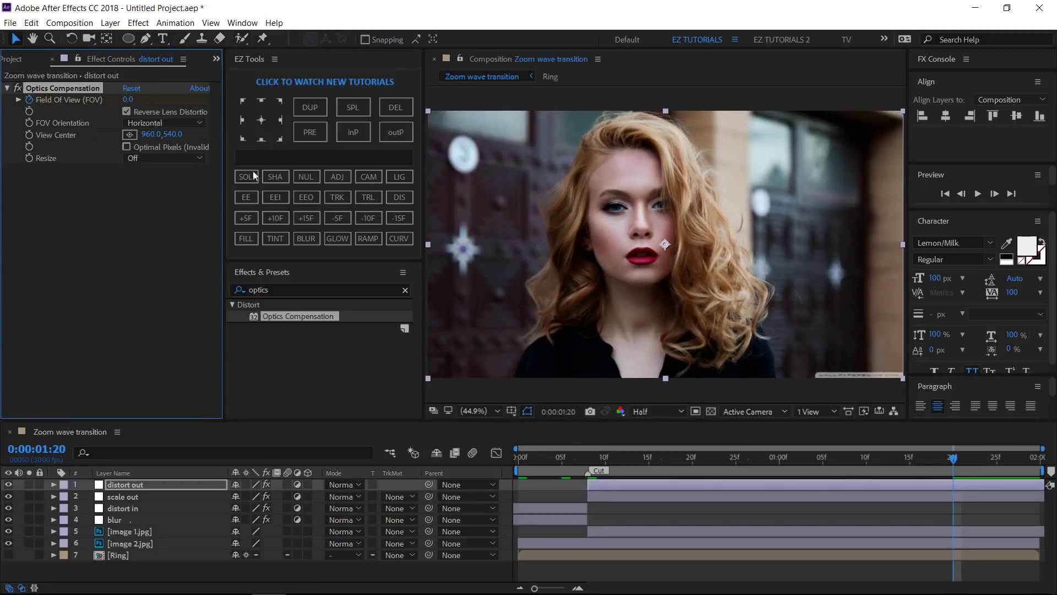
# Step: Easy-ease both Field Of View keyframes so the speed curve leaves the first sharply
pyautogui.click(402, 198)
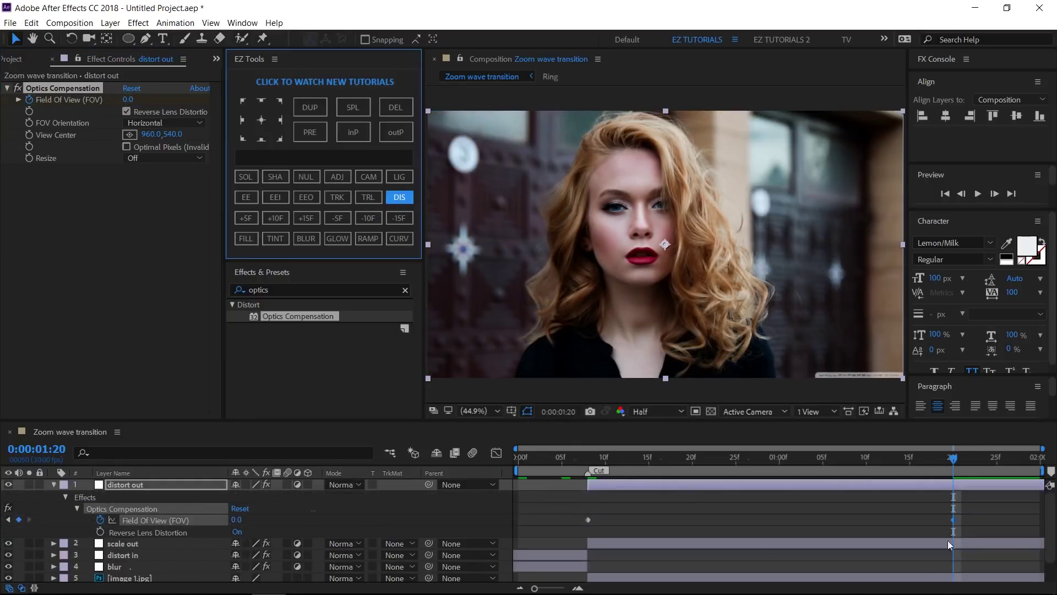
pyautogui.moveTo(967, 512); pyautogui.dragTo(550, 530)
pyautogui.click(244, 198)
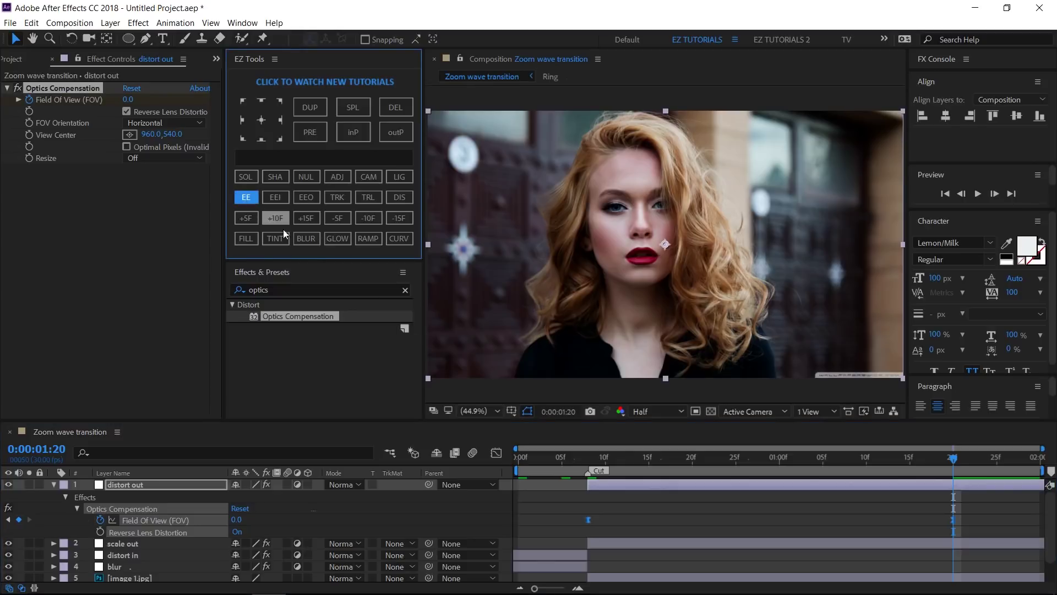
pyautogui.click(496, 453)
pyautogui.click(590, 485)
pyautogui.moveTo(649, 486); pyautogui.dragTo(647, 507)
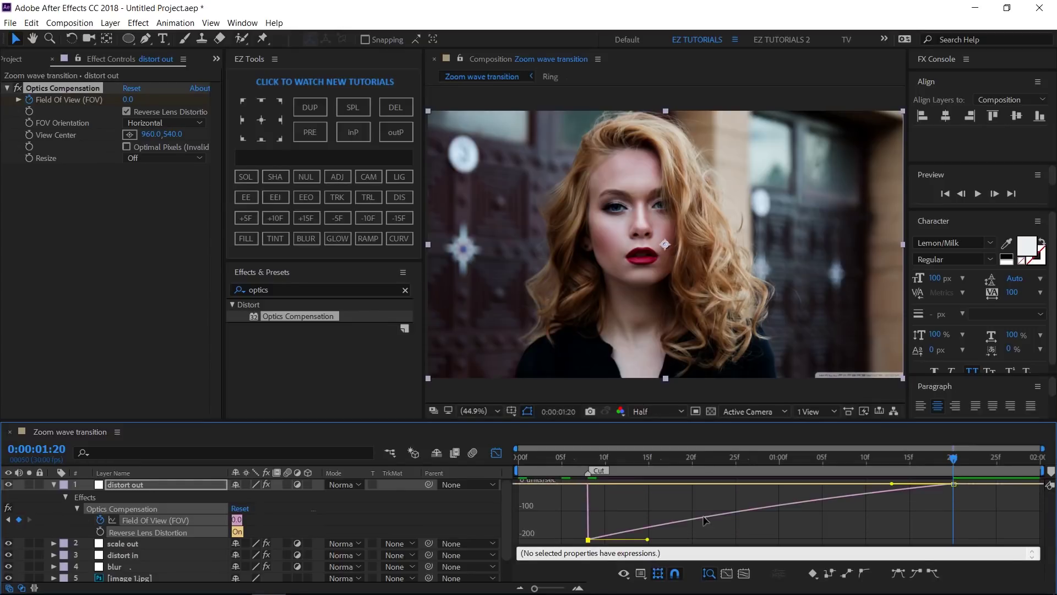
pyautogui.click(500, 454)
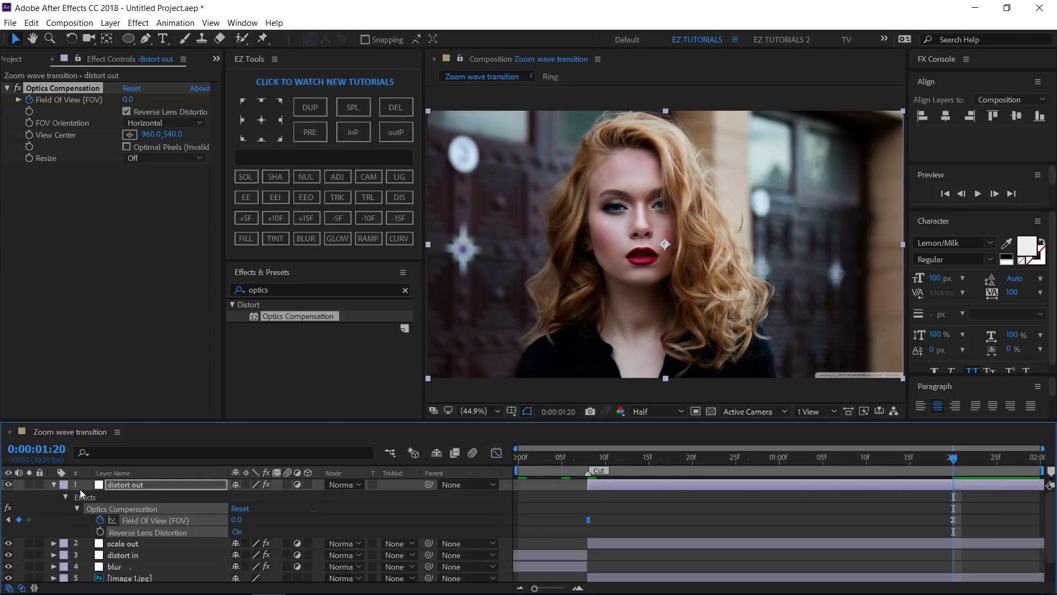
pyautogui.click(53, 485)
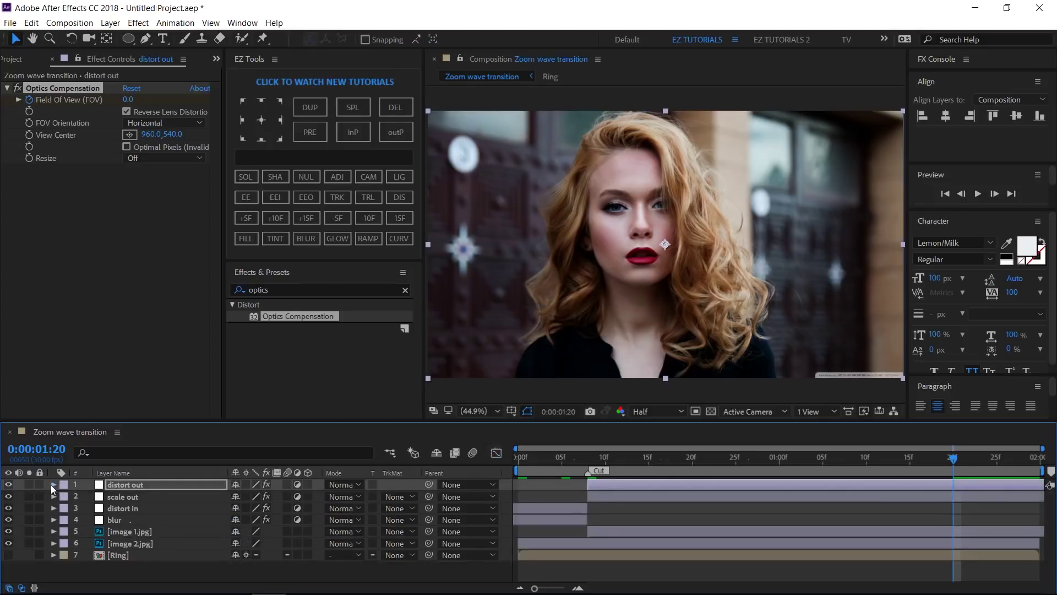
# Step: Apply Caustics to distort out and set its Bottom layer to None
pyautogui.click(286, 290)
pyautogui.write('caus')
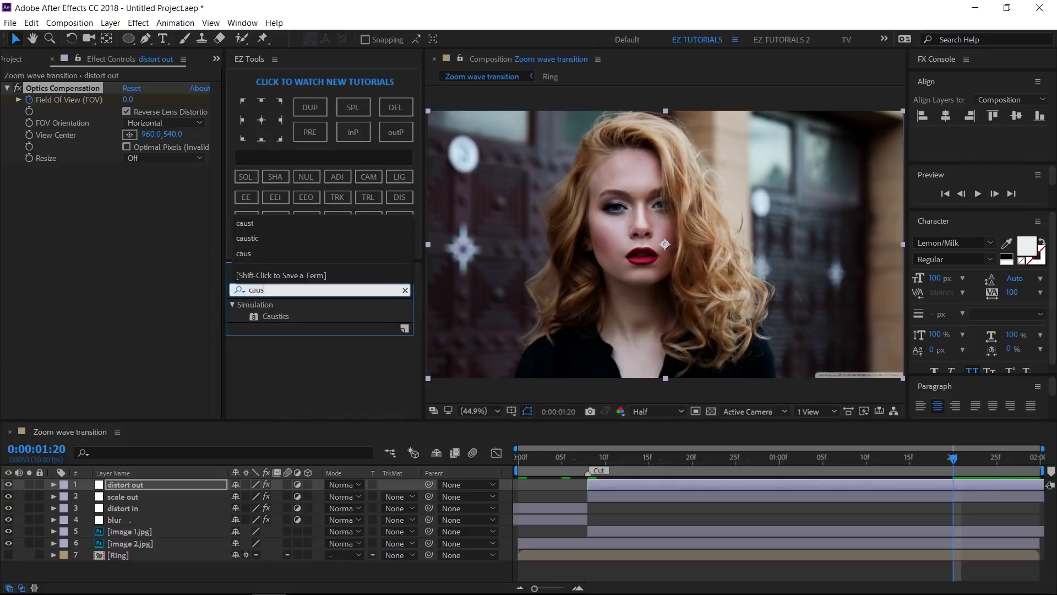
pyautogui.write('ti')
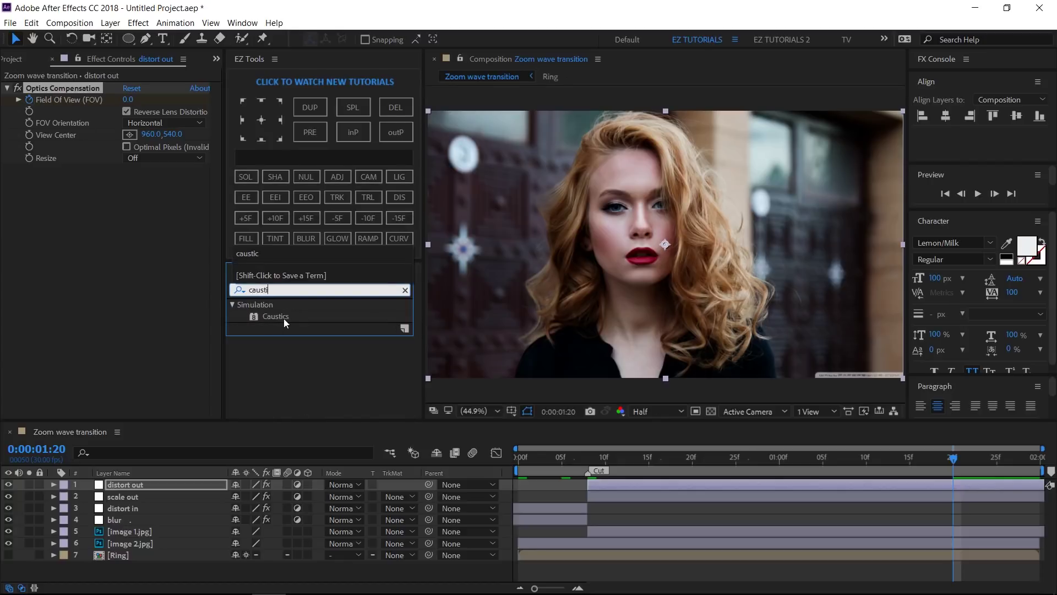
pyautogui.moveTo(283, 318); pyautogui.dragTo(104, 296)
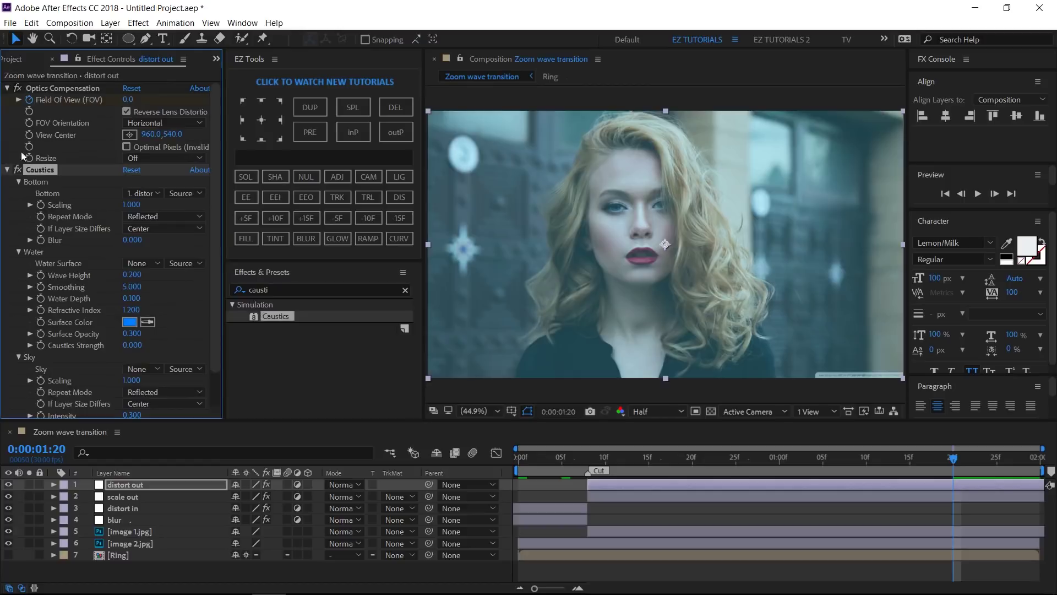
pyautogui.click(7, 88)
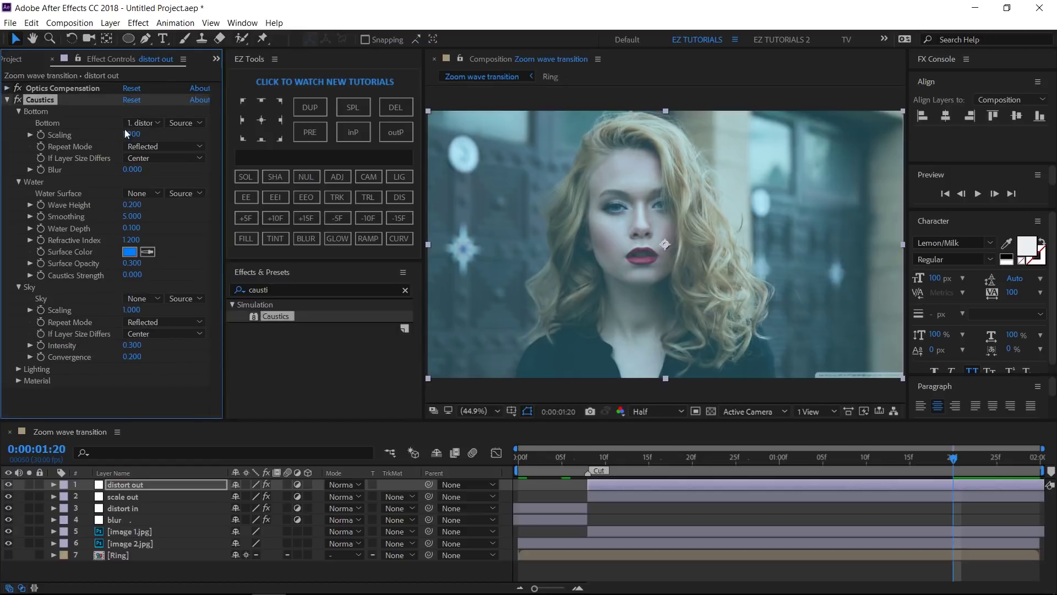
pyautogui.click(144, 123)
pyautogui.click(147, 135)
pyautogui.click(20, 111)
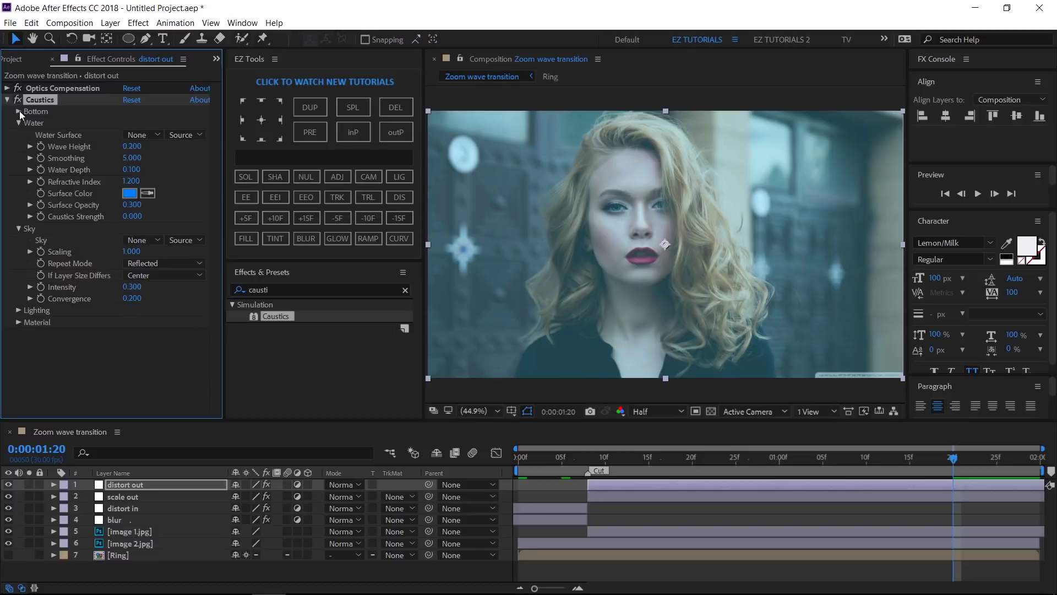
# Step: Use the Ring layer as Water Surface and set Wave Height 0.5 at frame 8
pyautogui.click(147, 135)
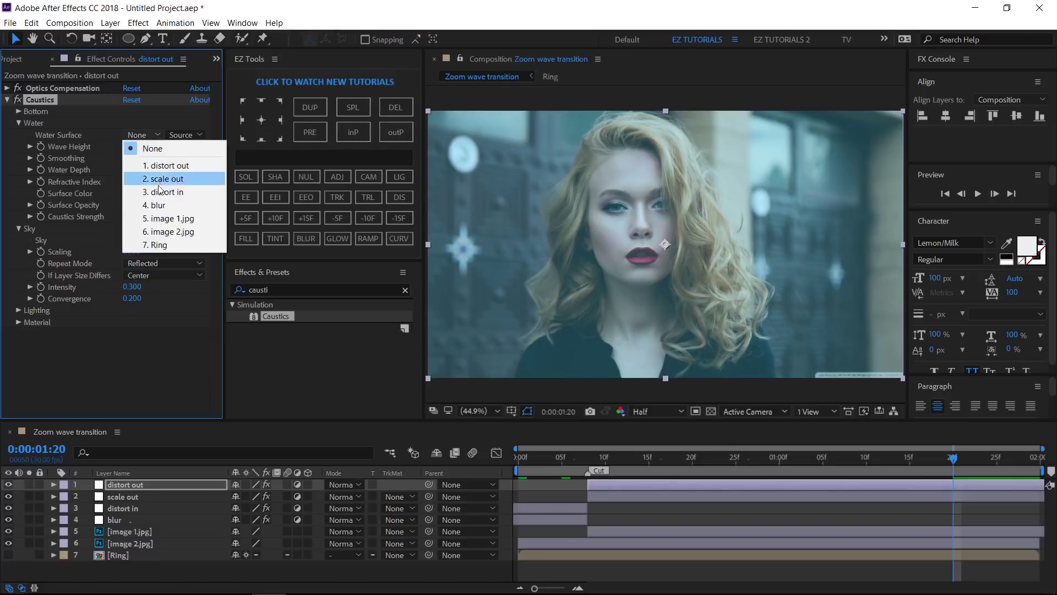
pyautogui.click(167, 244)
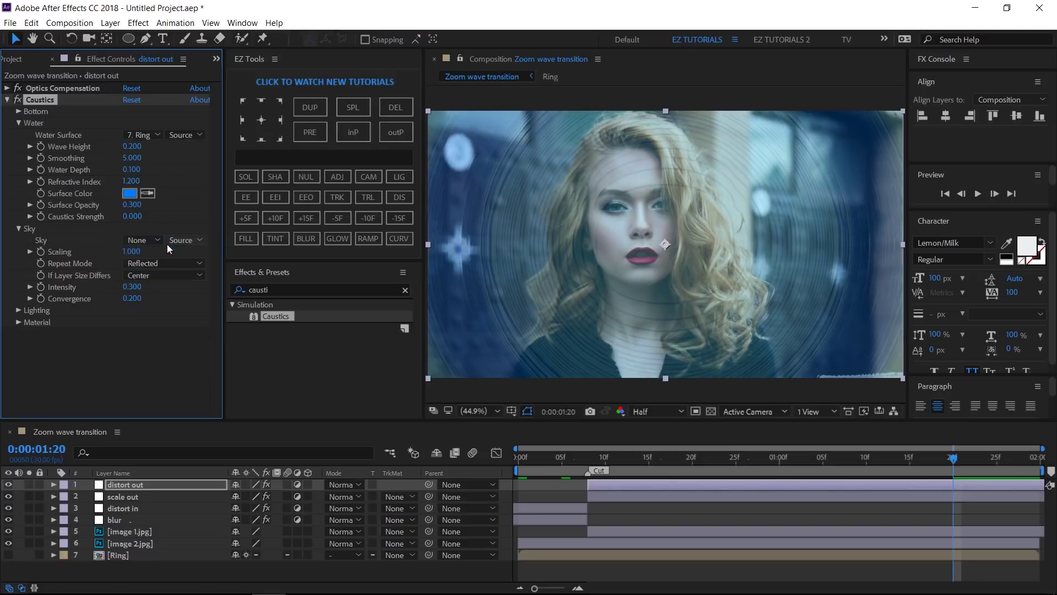
pyautogui.click(587, 455)
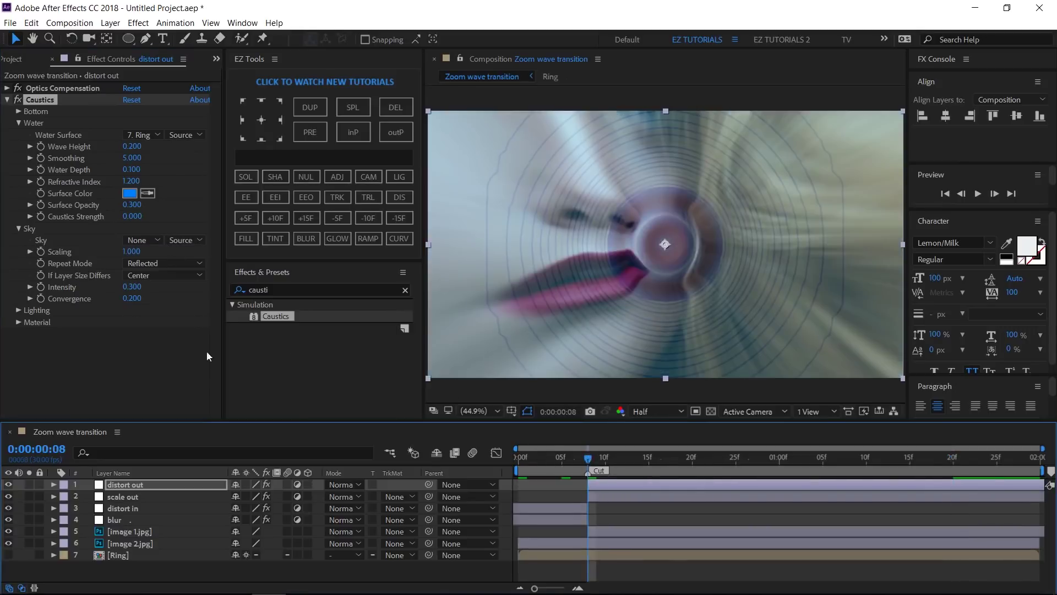
pyautogui.click(132, 147)
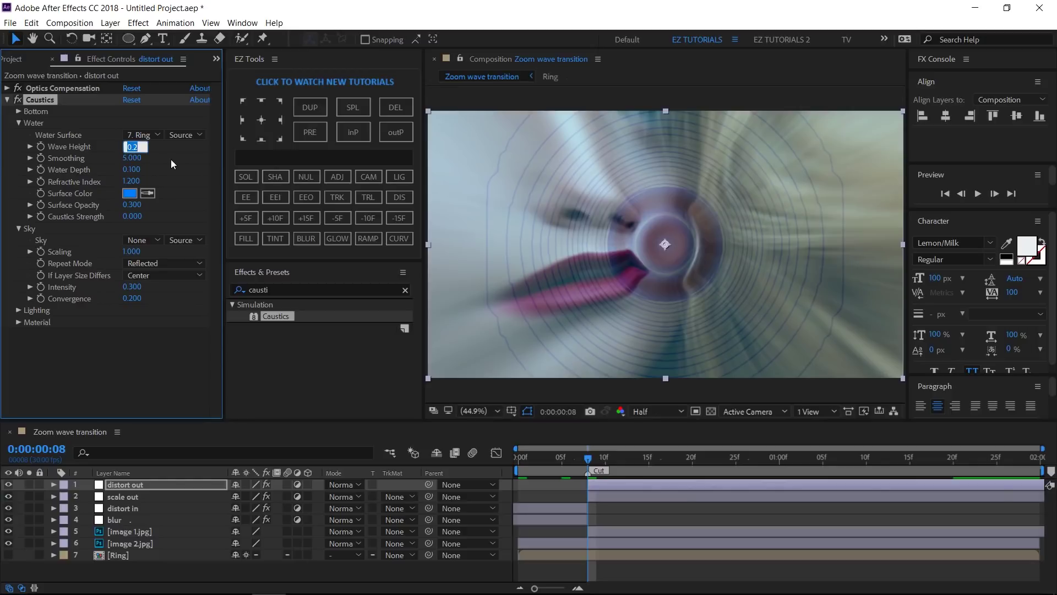
pyautogui.write('0.5')
pyautogui.press('Return')
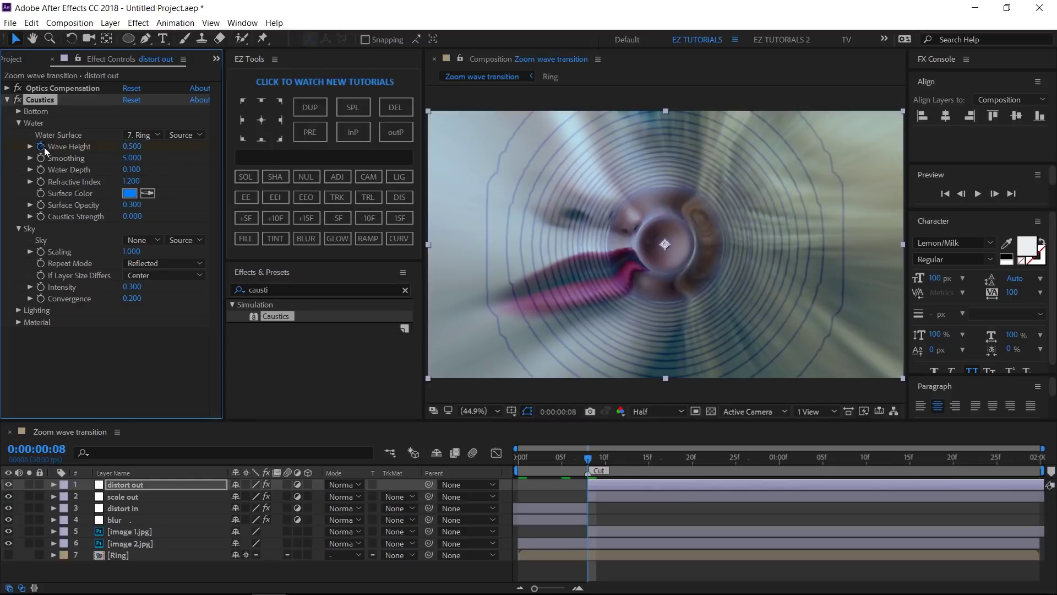
# Step: At frame 0:00:00:19, set Caustics Wave Height to 0.761
pyautogui.click(686, 462)
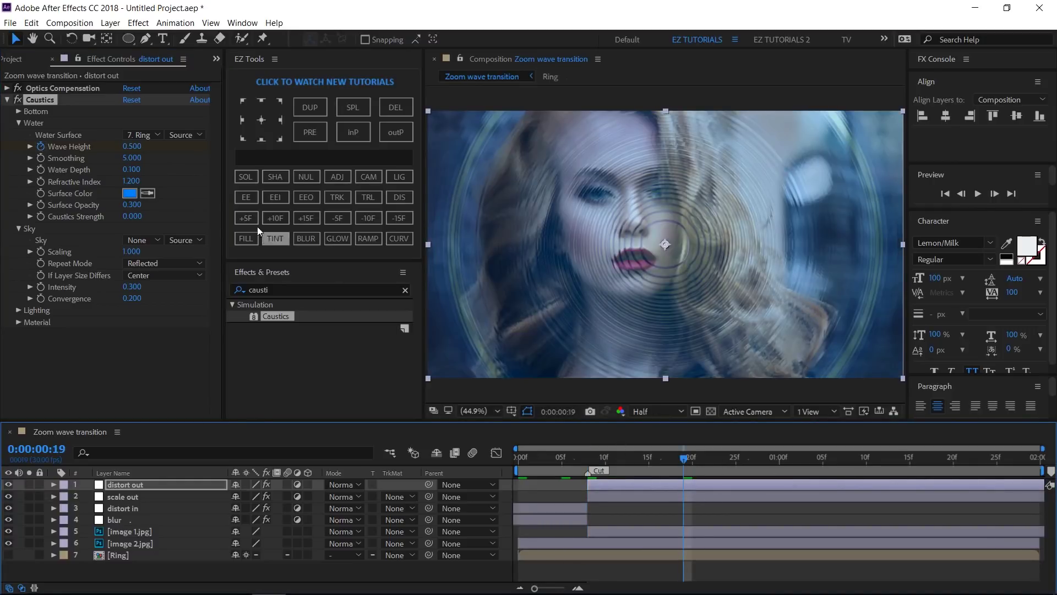
pyautogui.click(132, 145)
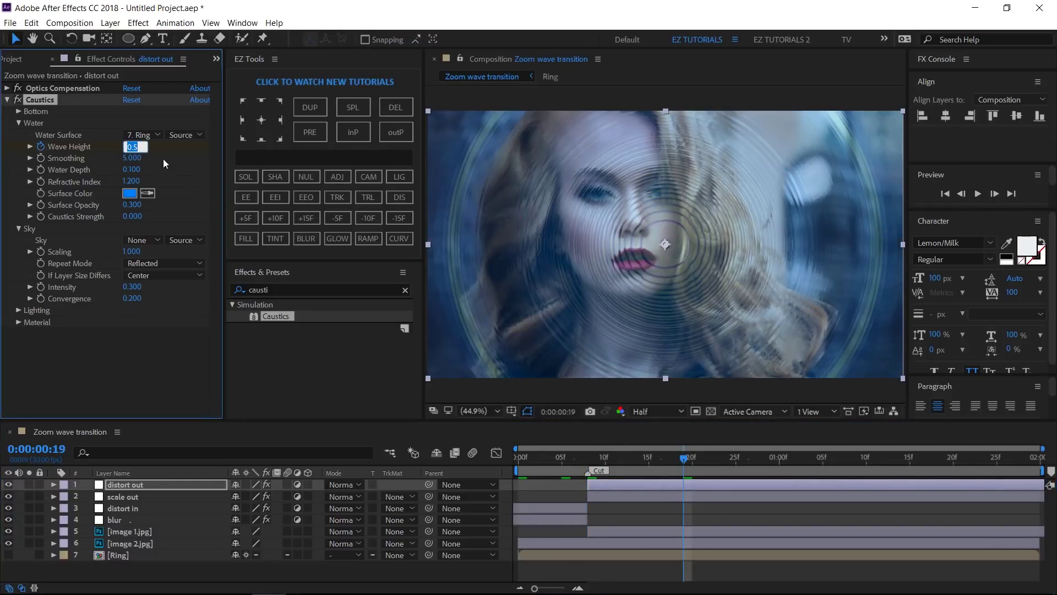
pyautogui.write('.761')
pyautogui.press('Return')
# Step: Easy Ease both Wave Height keyframes and stretch the right keyframe's influence to about 85%
pyautogui.click(398, 198)
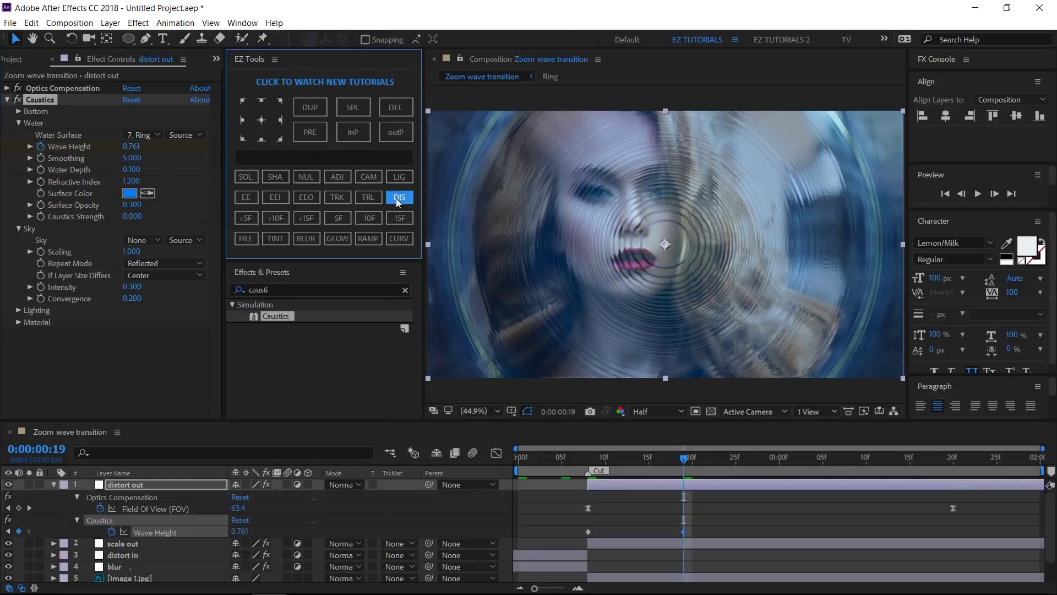
pyautogui.moveTo(702, 526); pyautogui.dragTo(583, 536)
pyautogui.click(246, 198)
pyautogui.click(496, 453)
pyautogui.moveTo(703, 516); pyautogui.dragTo(584, 545)
pyautogui.moveTo(666, 541); pyautogui.dragTo(585, 543)
pyautogui.click(499, 452)
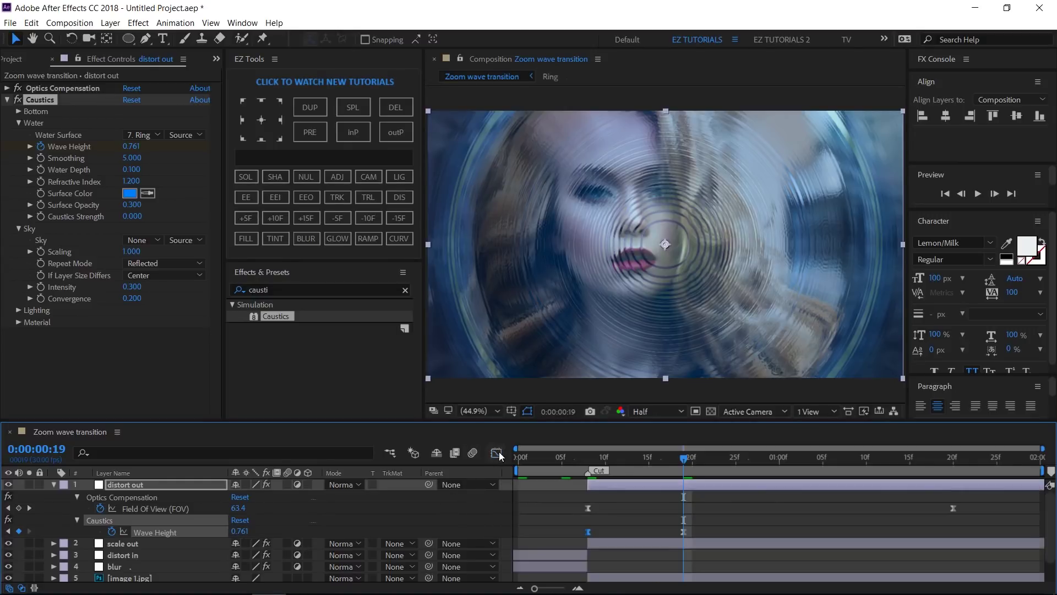
# Step: Set Caustics Smoothing to 50 and Water Depth to 0
pyautogui.click(54, 484)
pyautogui.click(136, 159)
pyautogui.write('50')
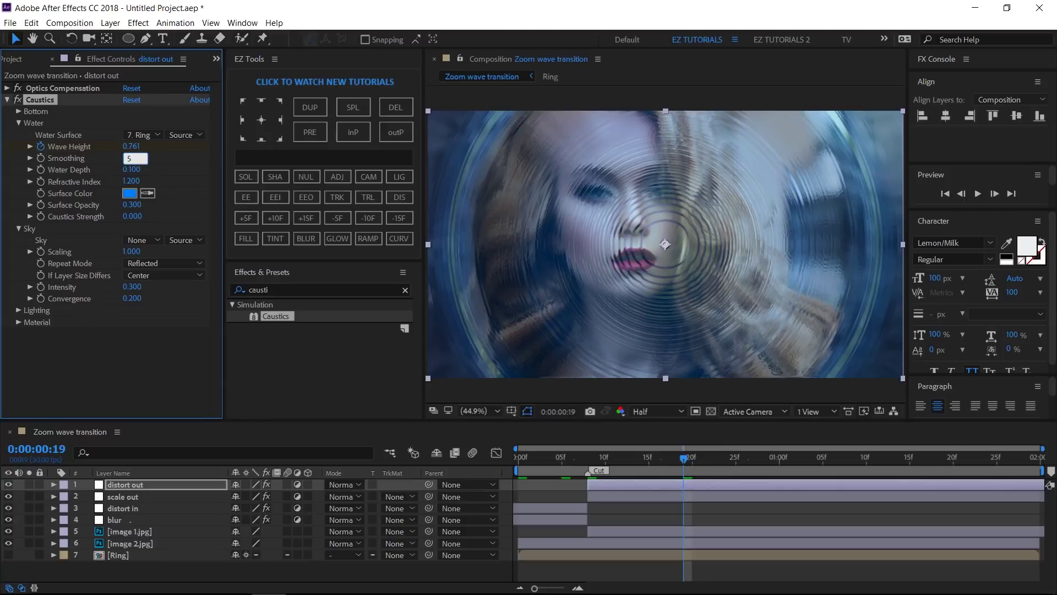
pyautogui.press('Tab')
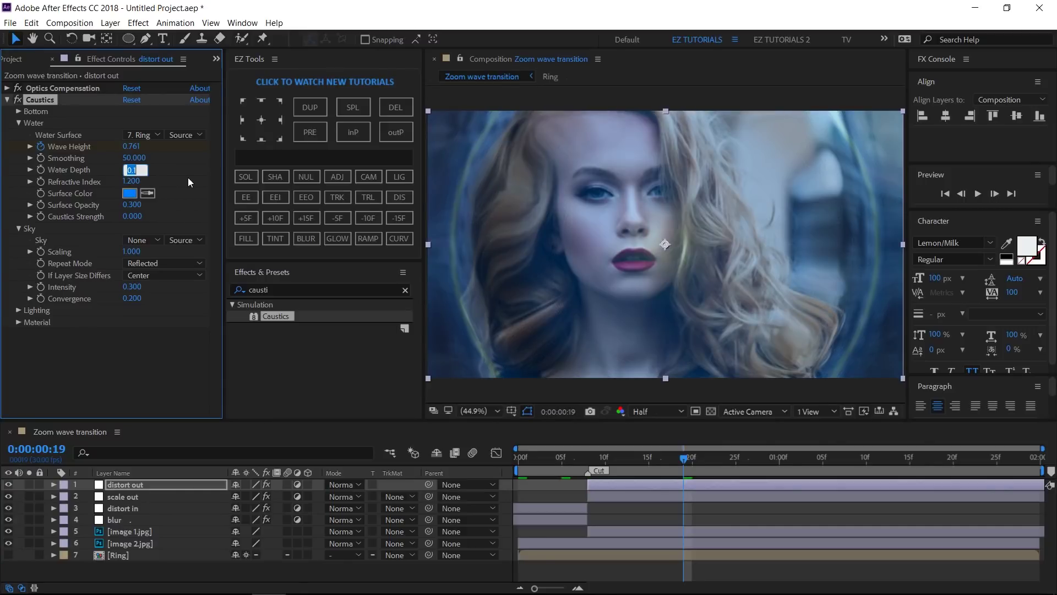
pyautogui.write('0')
pyautogui.press('Return')
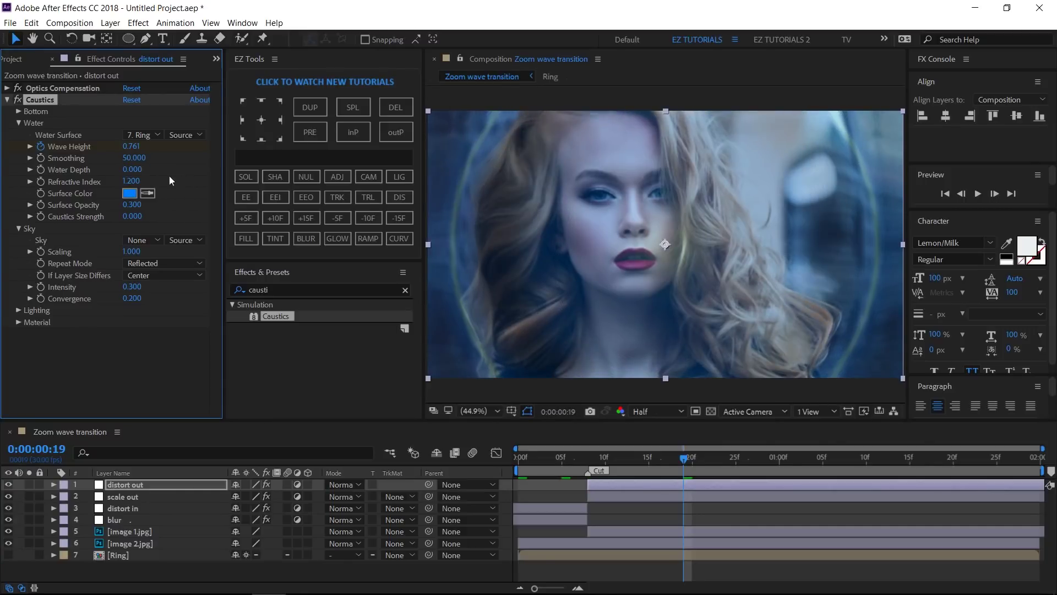
# Step: Keyframe Refractive Index at 2 on frame 19 and 1 at 0:00:01:13
pyautogui.click(135, 181)
pyautogui.write('2')
pyautogui.press('Return')
pyautogui.click(891, 461)
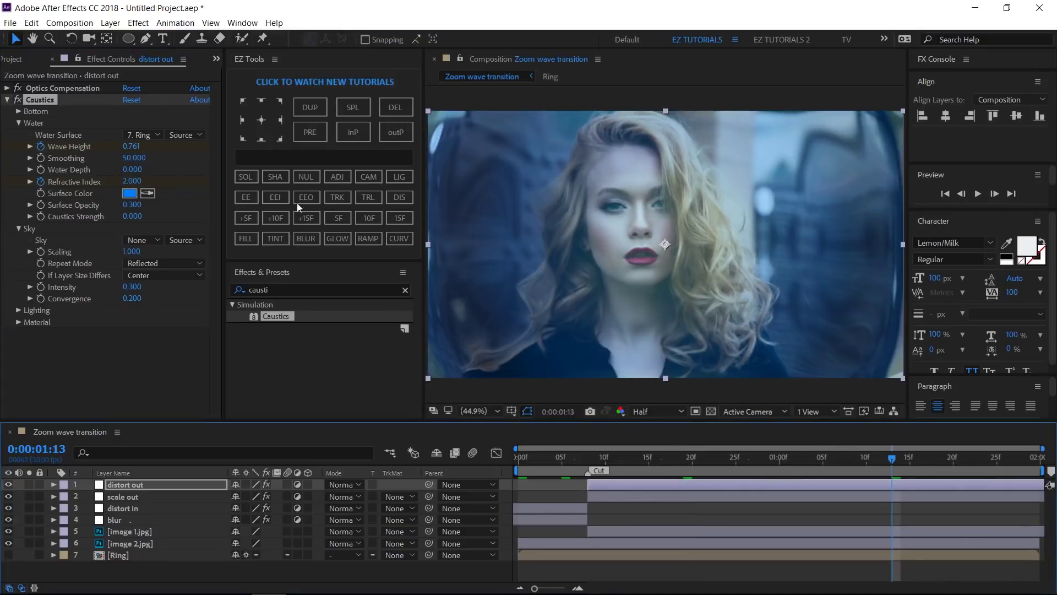
pyautogui.click(141, 181)
pyautogui.write('1')
pyautogui.press('Return')
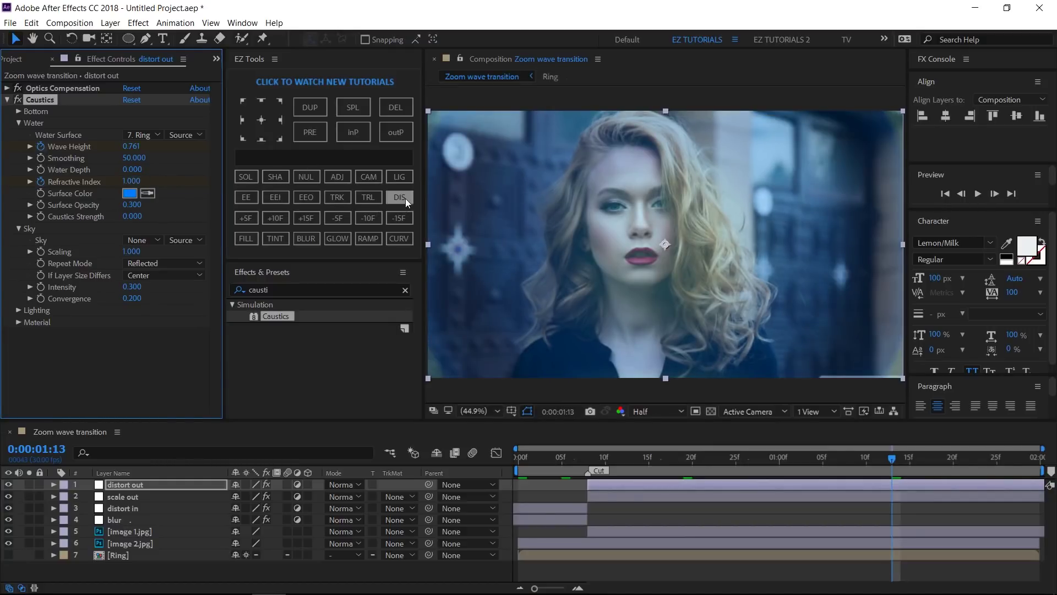
# Step: Easy Ease both Refractive Index keyframes and lengthen the ease into the final keyframe in the speed graph
pyautogui.click(399, 198)
pyautogui.moveTo(907, 541); pyautogui.dragTo(680, 547)
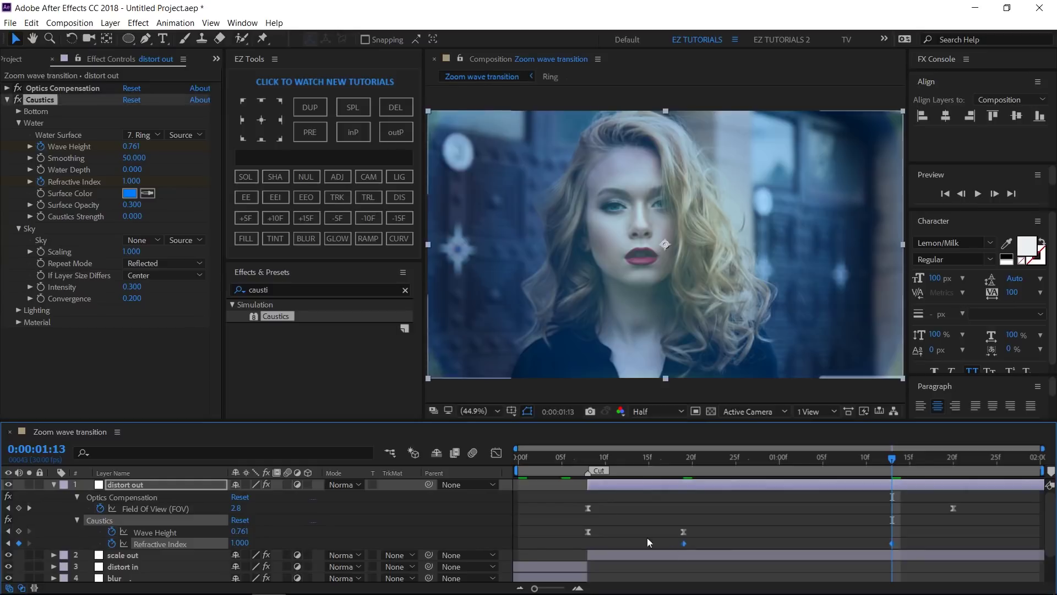
pyautogui.click(242, 200)
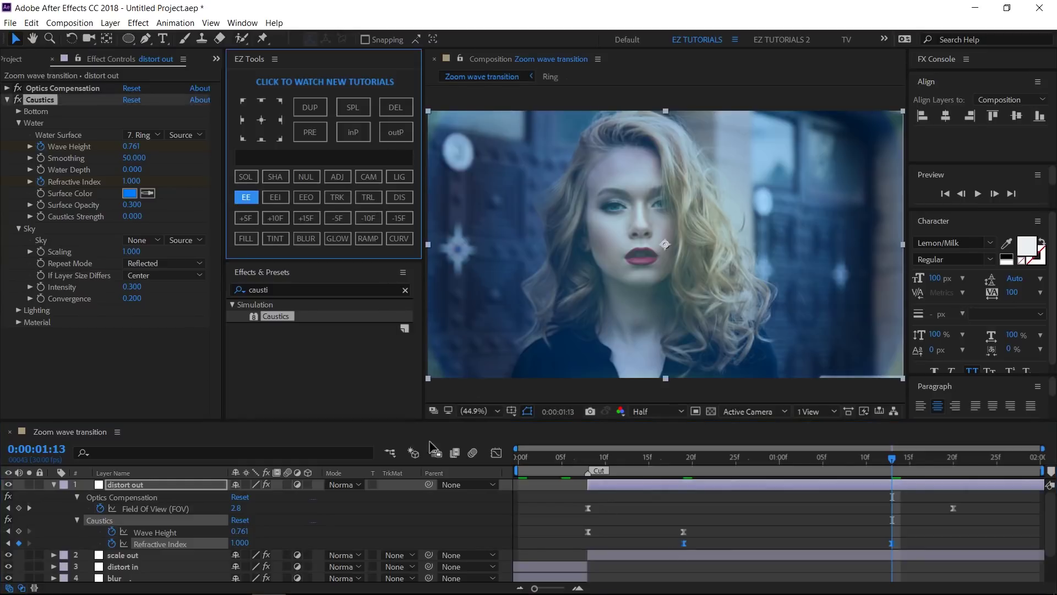
pyautogui.click(498, 455)
pyautogui.click(879, 486)
pyautogui.moveTo(858, 485); pyautogui.dragTo(819, 483)
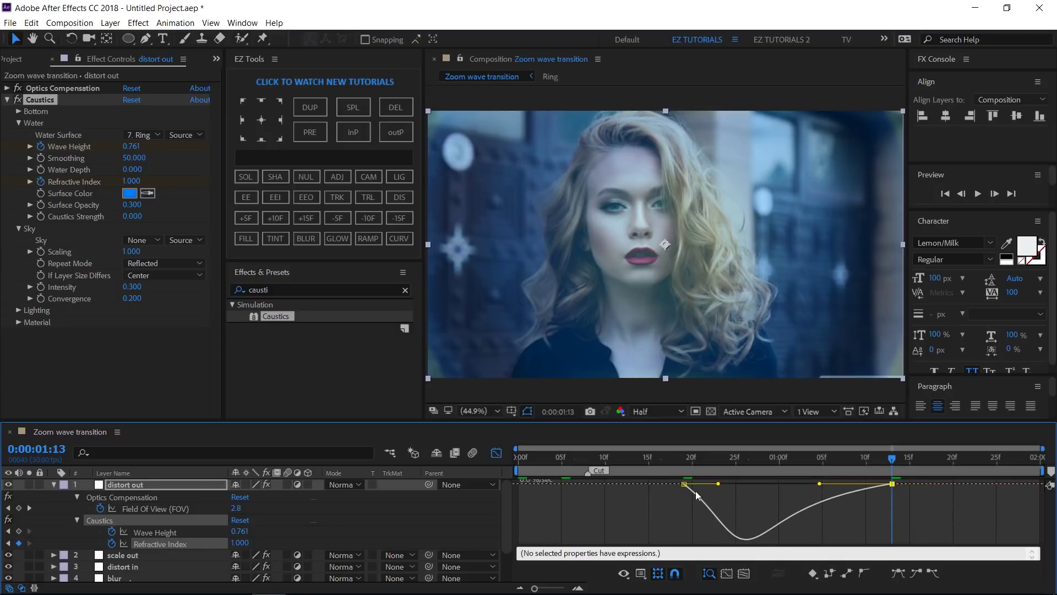
pyautogui.click(496, 454)
pyautogui.click(54, 484)
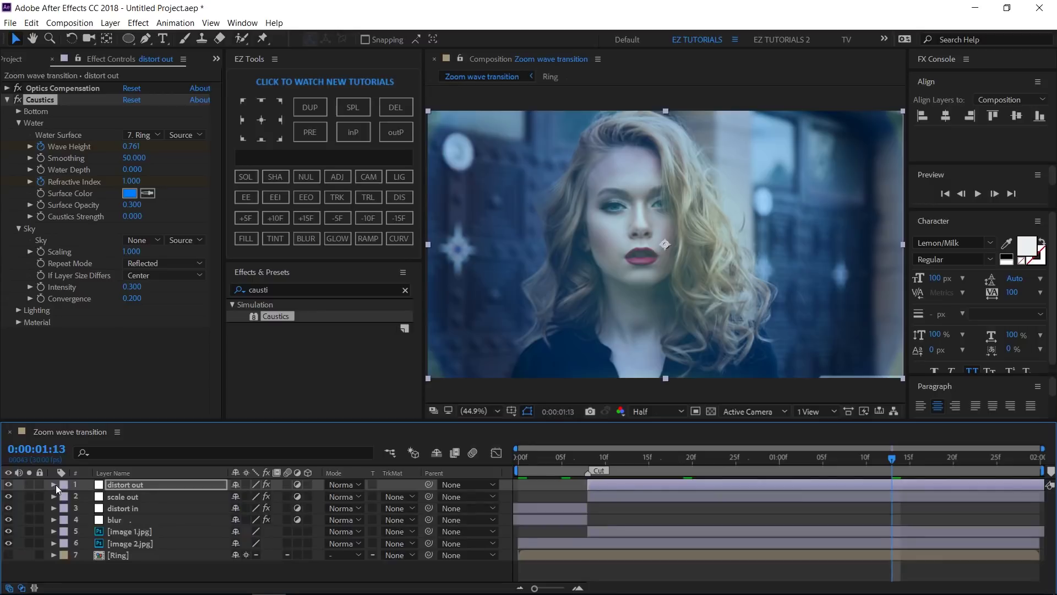
pyautogui.click(132, 205)
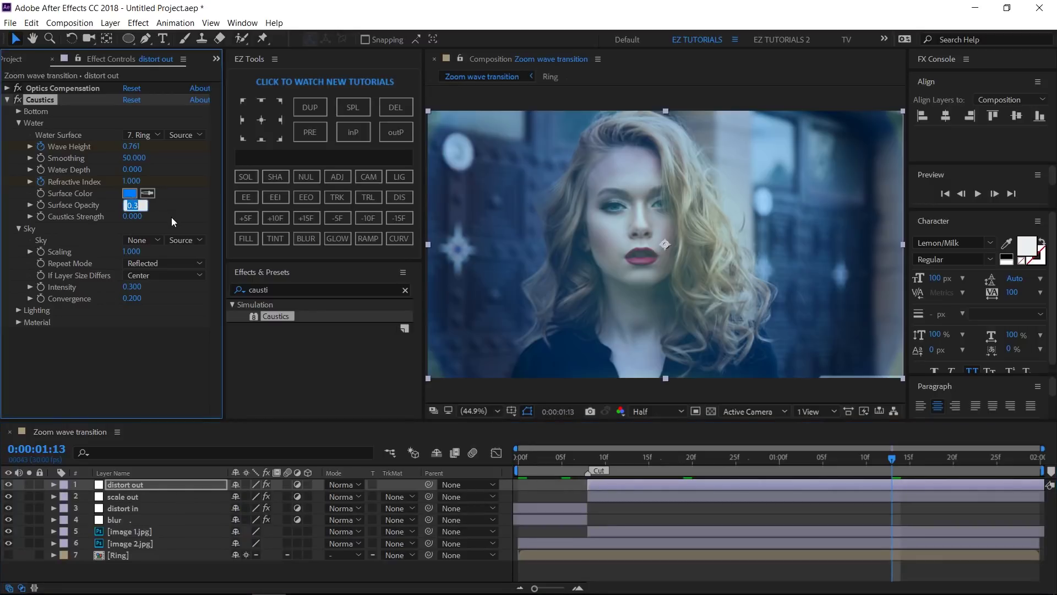
# Step: Set Surface Opacity to 0, then Lighting's Light Intensity to 0, checking Light Height and Ambient Light
pyautogui.write('000')
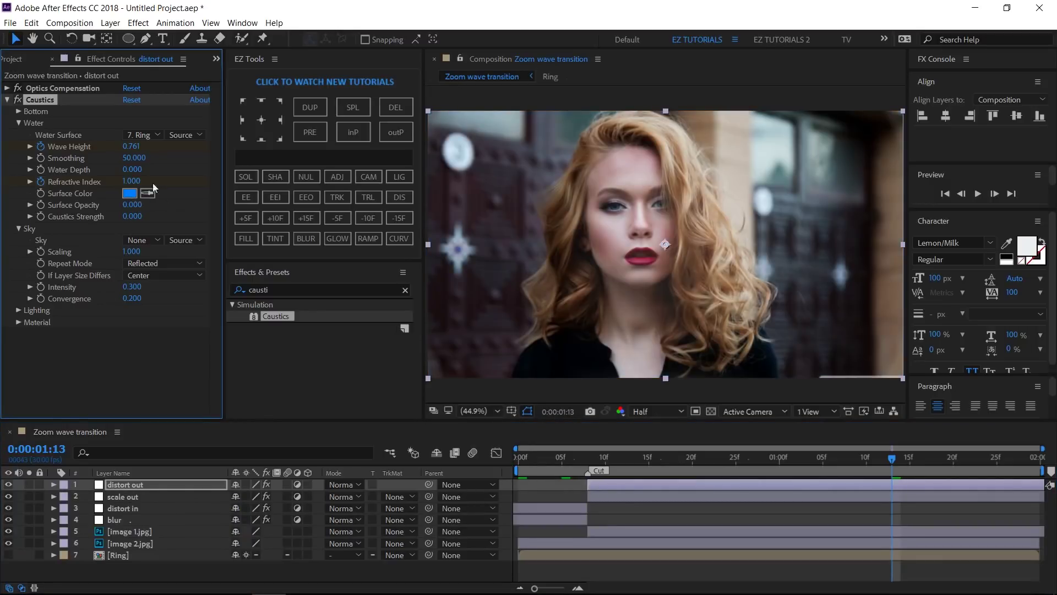
pyautogui.click(19, 123)
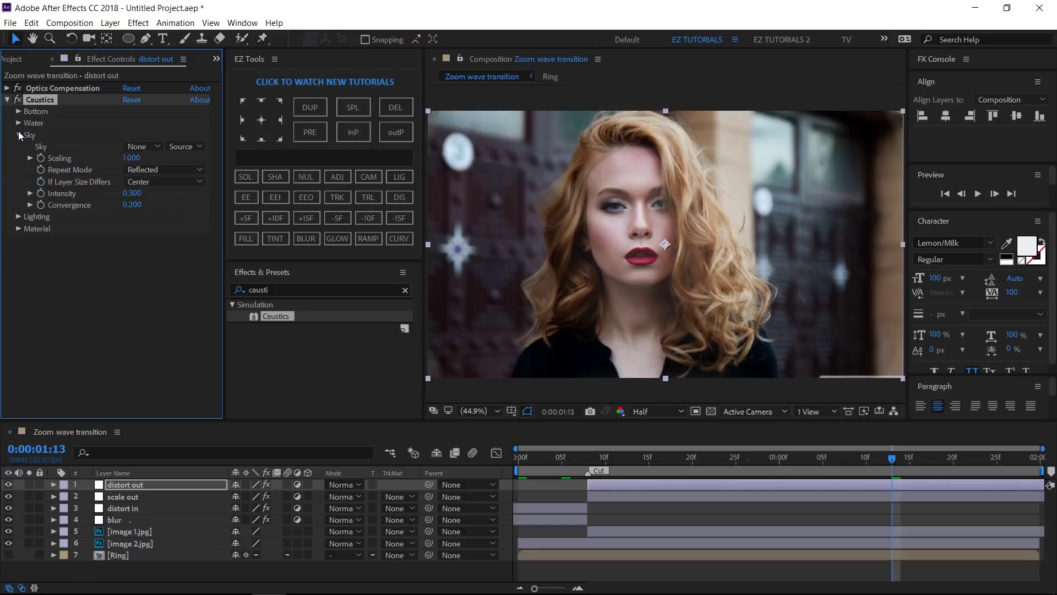
pyautogui.click(18, 133)
pyautogui.click(19, 146)
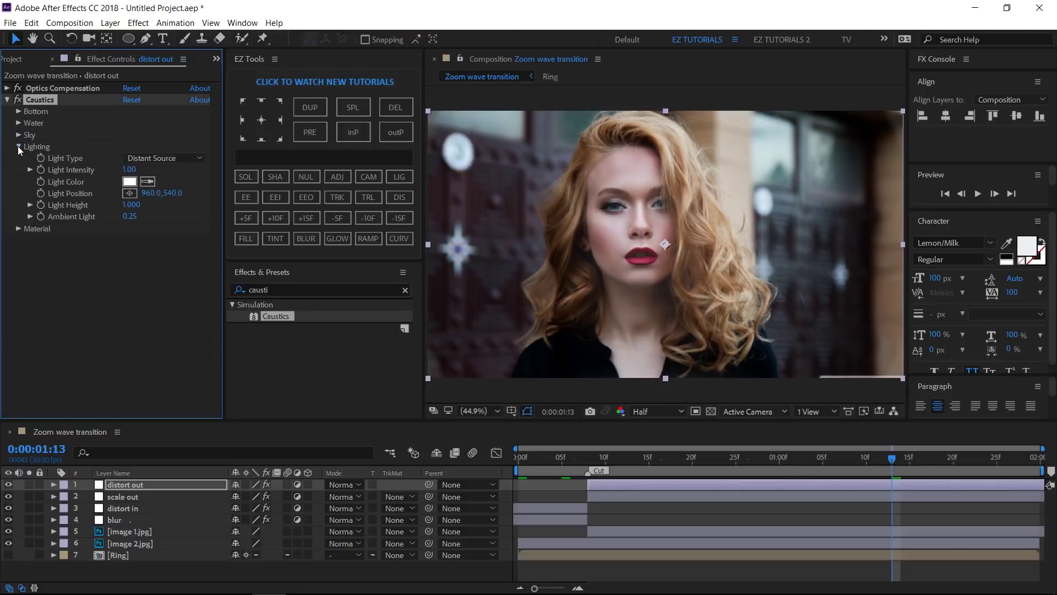
pyautogui.click(129, 170)
pyautogui.write('0')
pyautogui.press('Return')
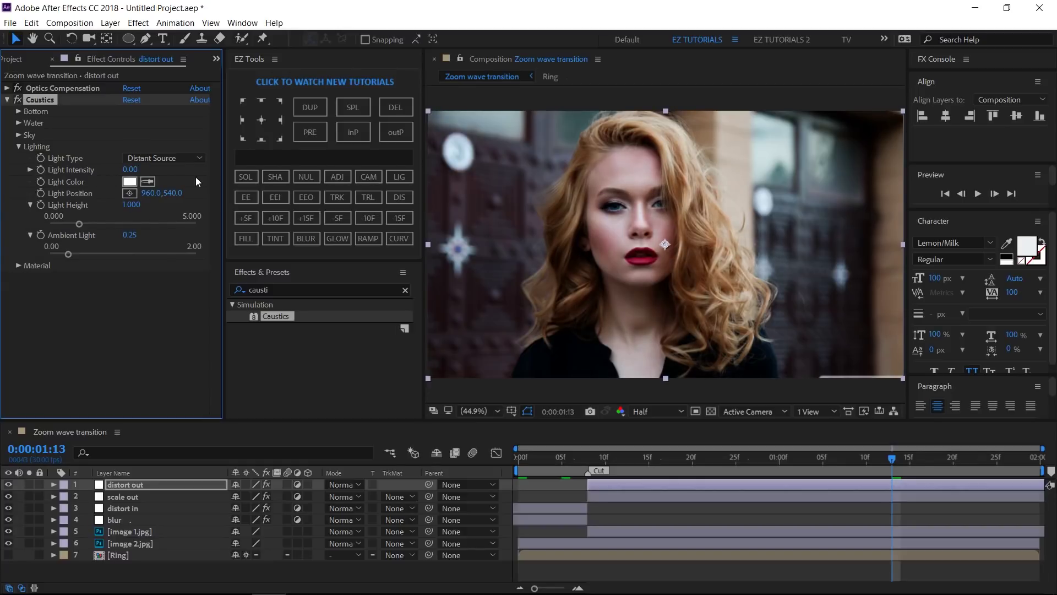
pyautogui.click(132, 204)
pyautogui.click(132, 235)
# Step: Under Material, set Diffuse Reflection to 1 and Specular Reflection to 0
pyautogui.click(18, 147)
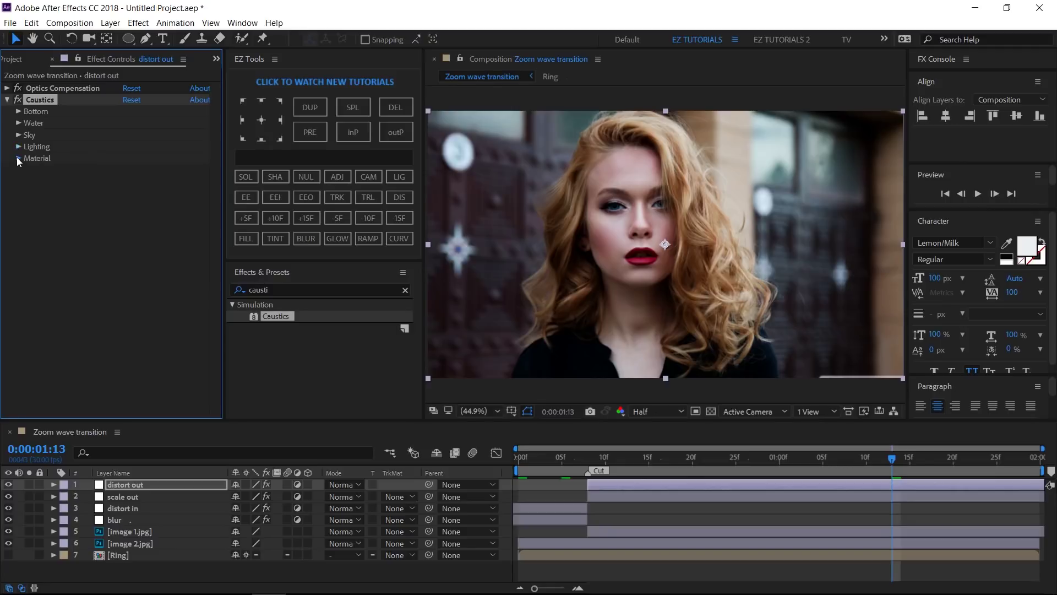
pyautogui.click(18, 159)
pyautogui.click(129, 170)
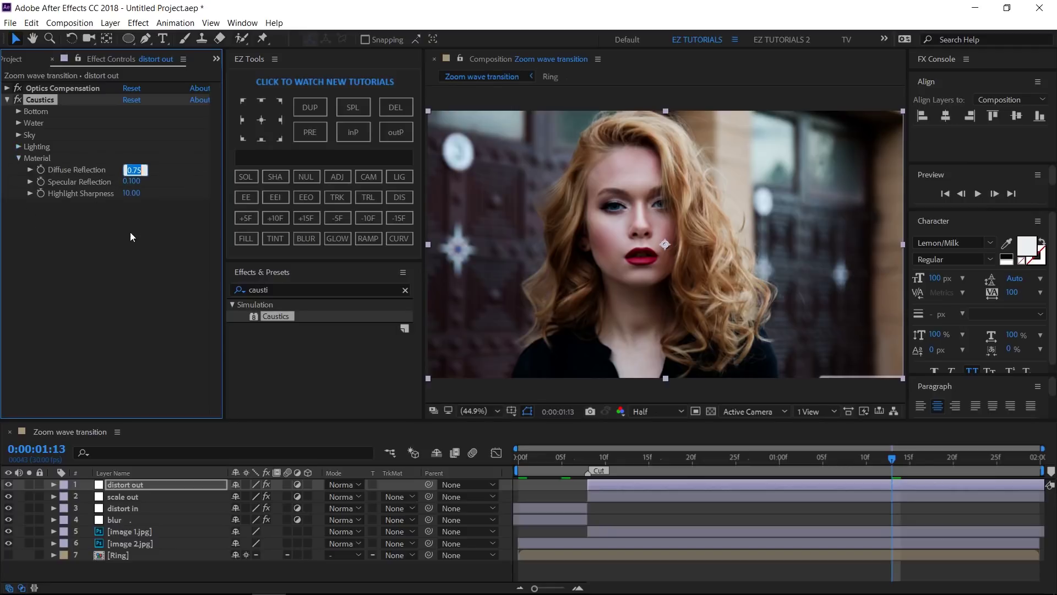
pyautogui.write('1')
pyautogui.press('Tab')
pyautogui.write('0')
pyautogui.press('Return')
# Step: Drag sound effect.mp3 from the Project panel into the timeline and preview the transition from frame 0
pyautogui.click(11, 60)
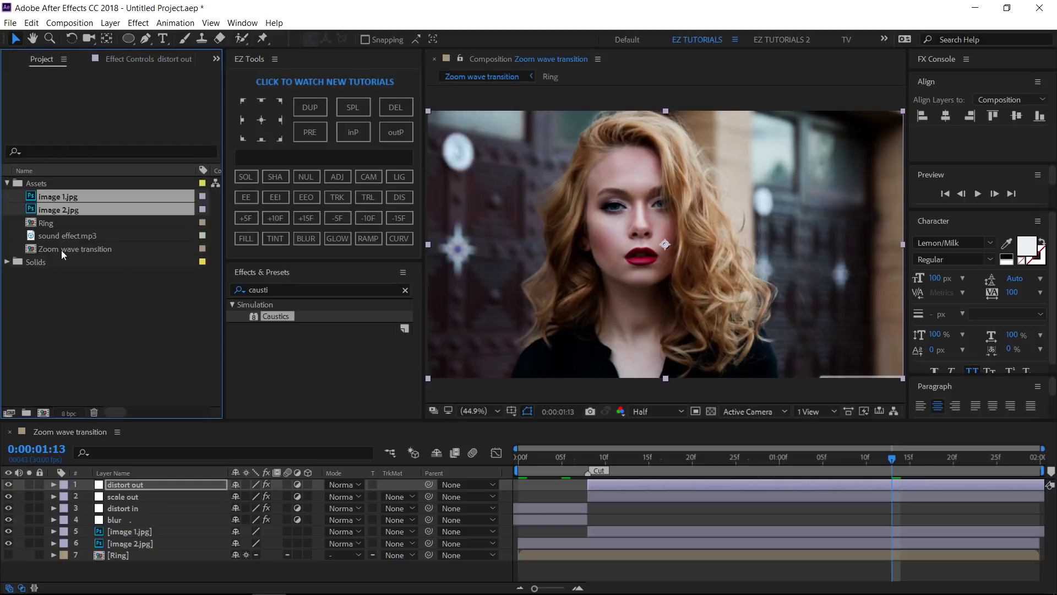
pyautogui.moveTo(57, 233); pyautogui.dragTo(87, 481)
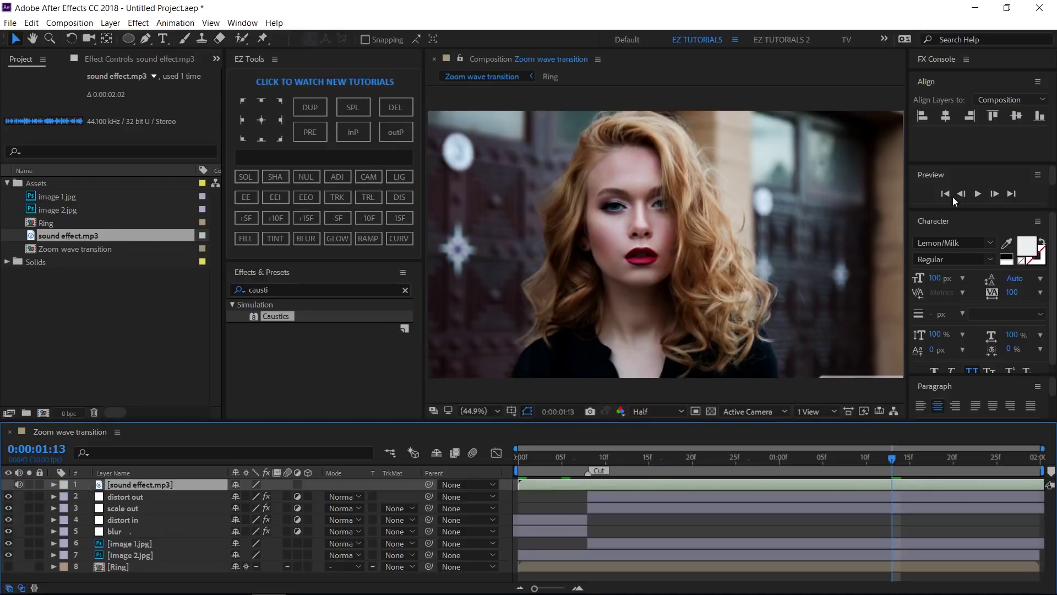
pyautogui.click(947, 193)
pyautogui.click(976, 194)
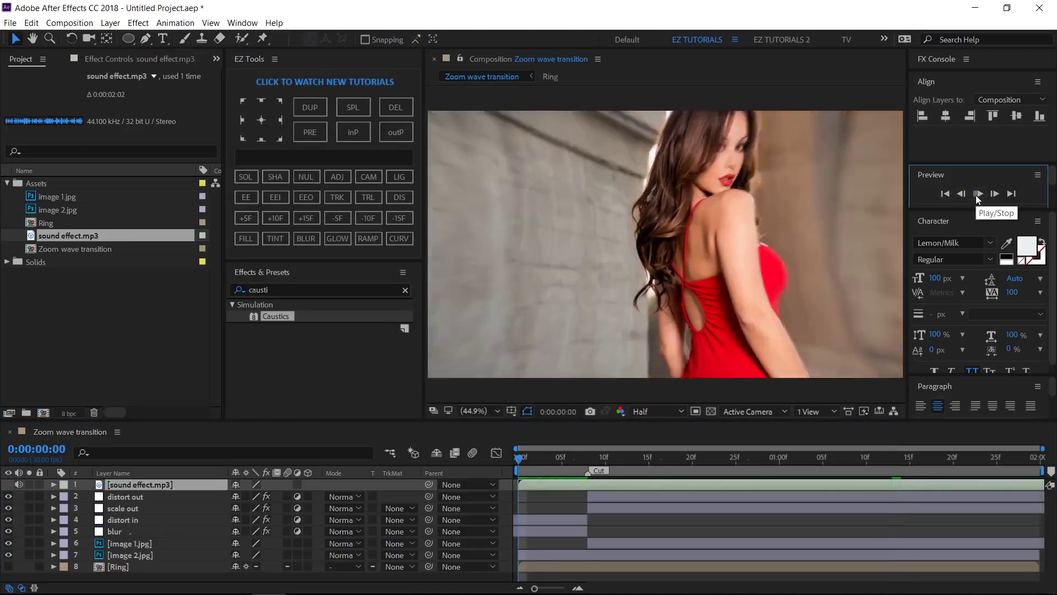